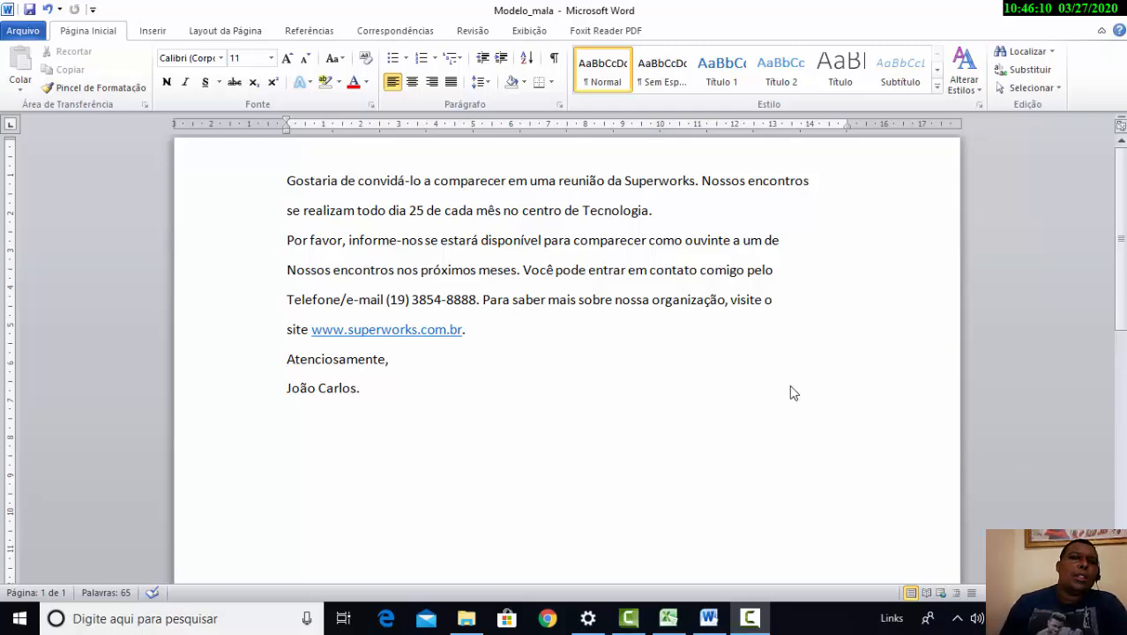
- Start the step-by-step mail merge wizard for the open letter
left_click(427, 33)
left_click(424, 33)
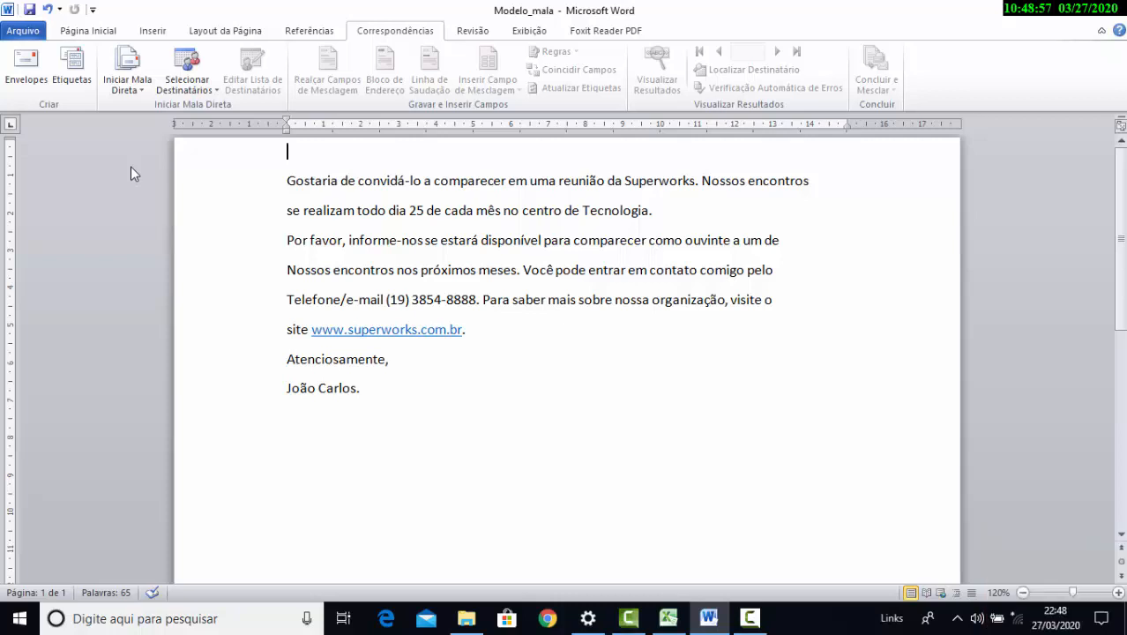
left_click(130, 102)
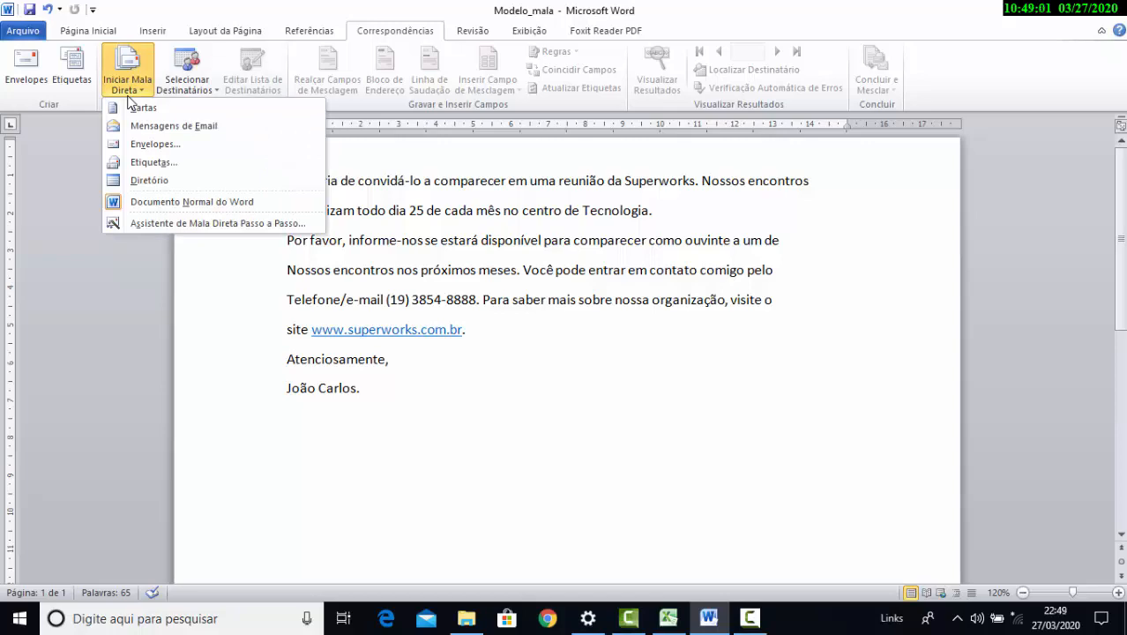
left_click(197, 225)
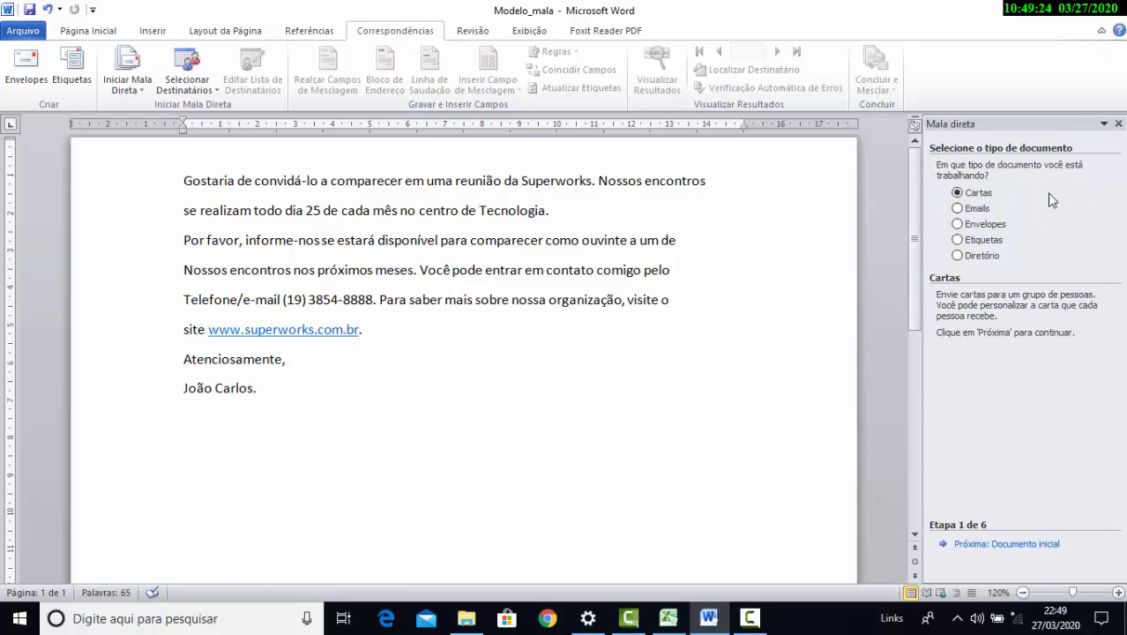
left_click(745, 620)
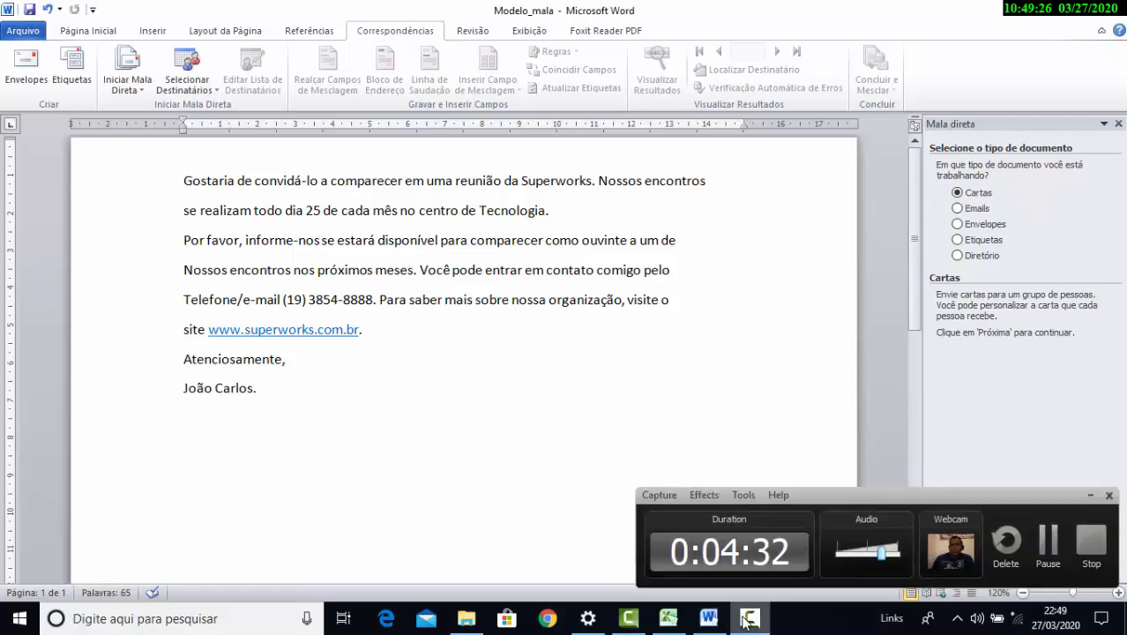
left_click(749, 620)
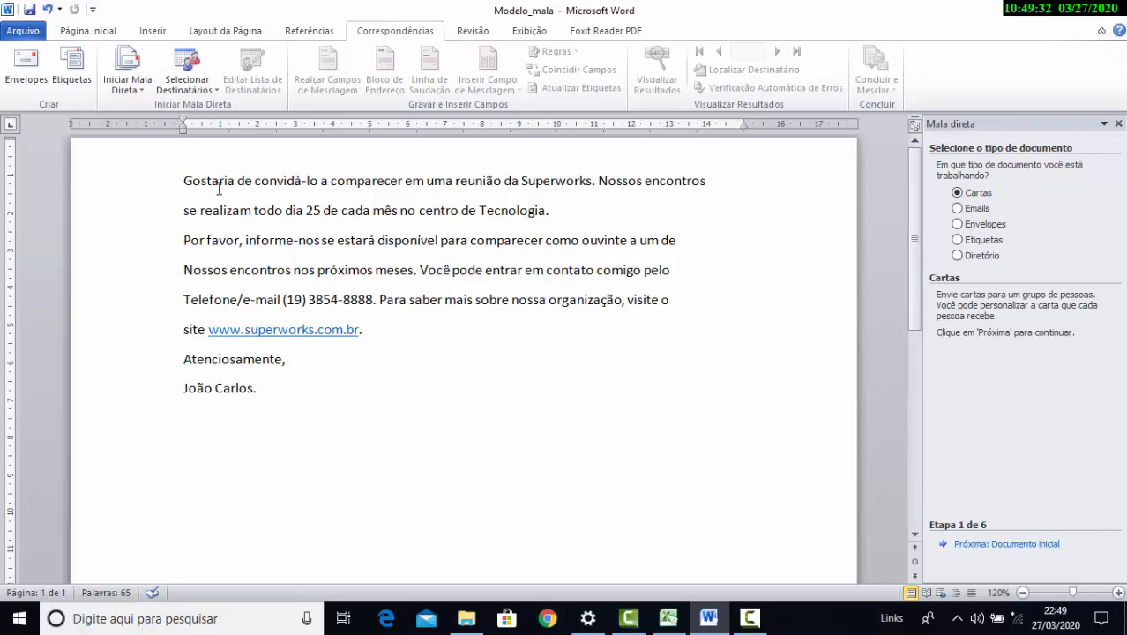
- Keep Cartas as the document type and the current document as the starting document, advancing the wizard to recipient selection
left_click(969, 549)
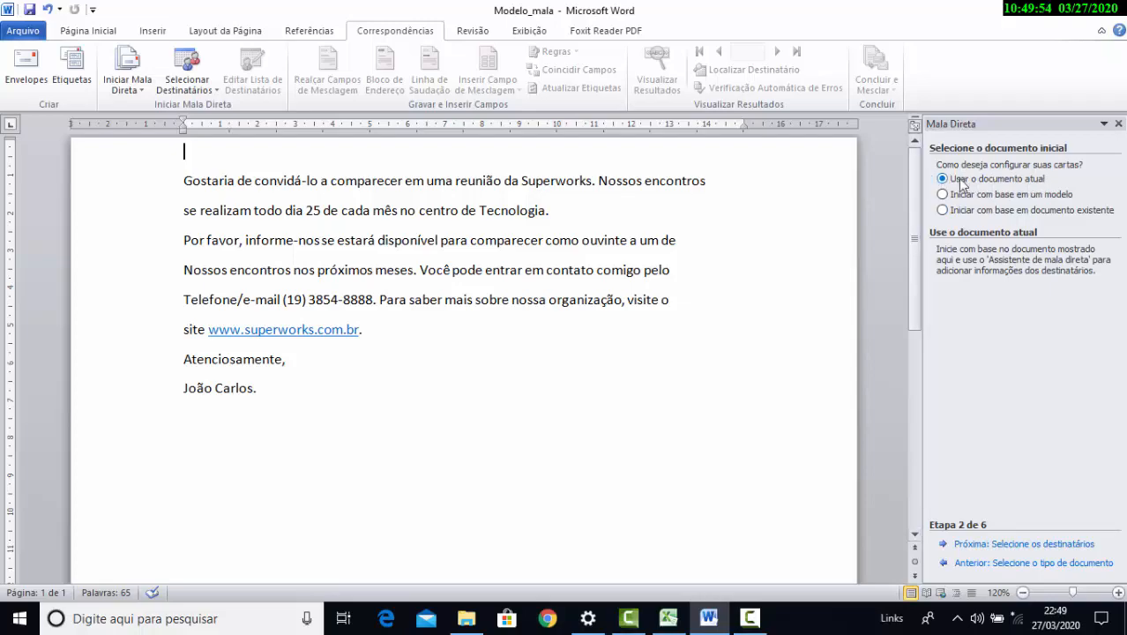
left_click(1050, 545)
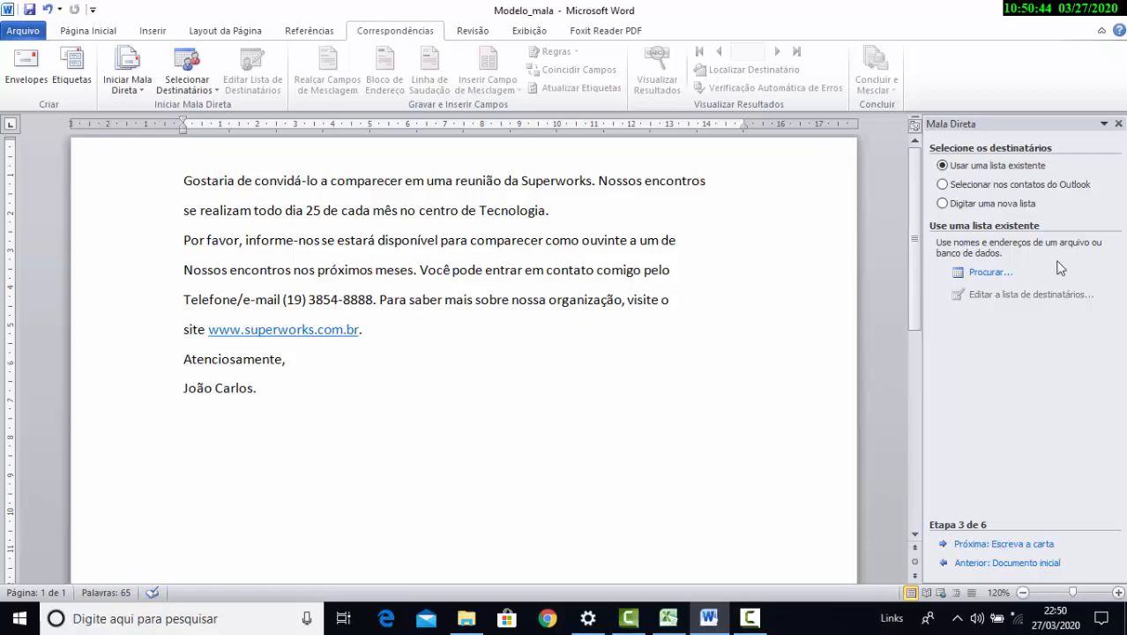
- Choose to enter a new recipient list and begin creating it
left_click(987, 210)
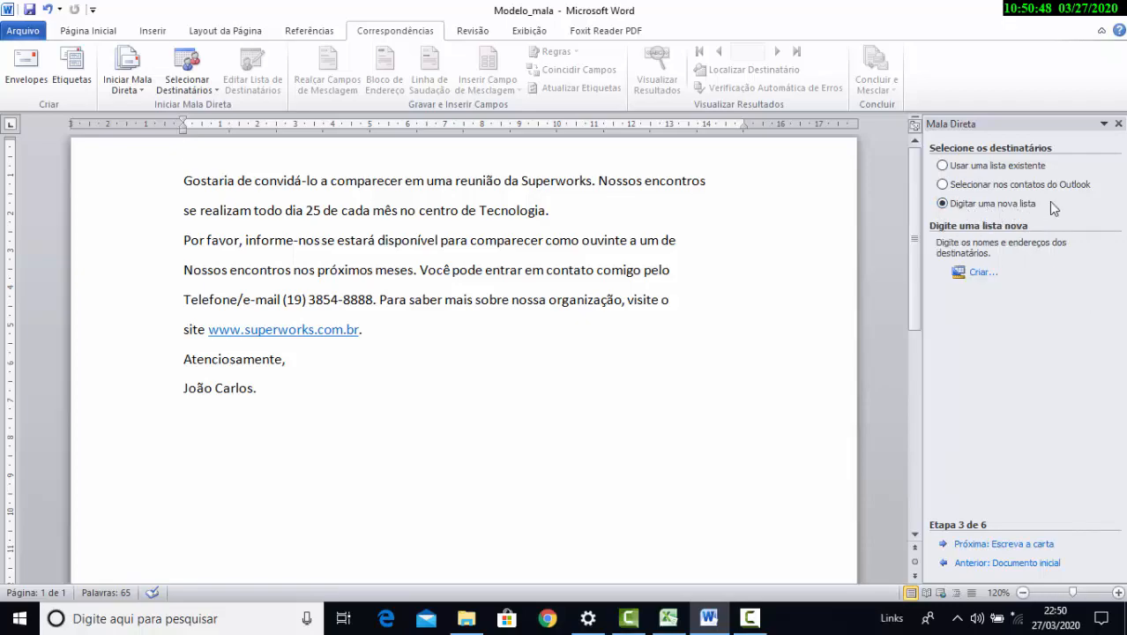
left_click(976, 277)
left_click_drag(495, 161, 472, 155)
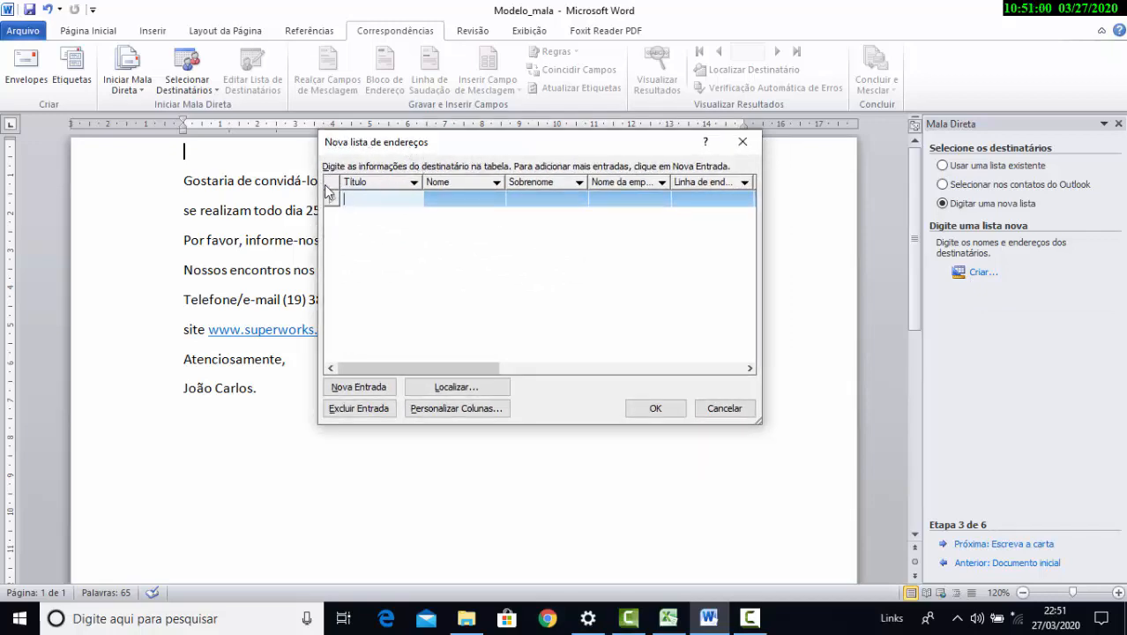
left_click_drag(501, 146, 418, 170)
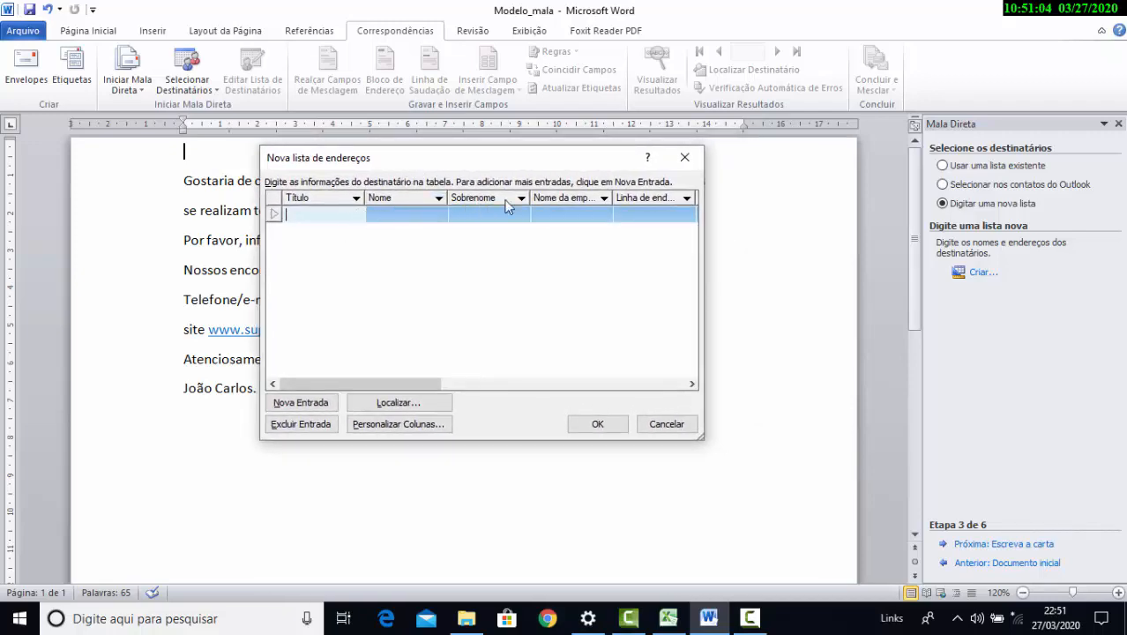
- Open the column customization for the new address list and delete the Título field
left_click_drag(375, 389, 345, 387)
left_click(383, 427)
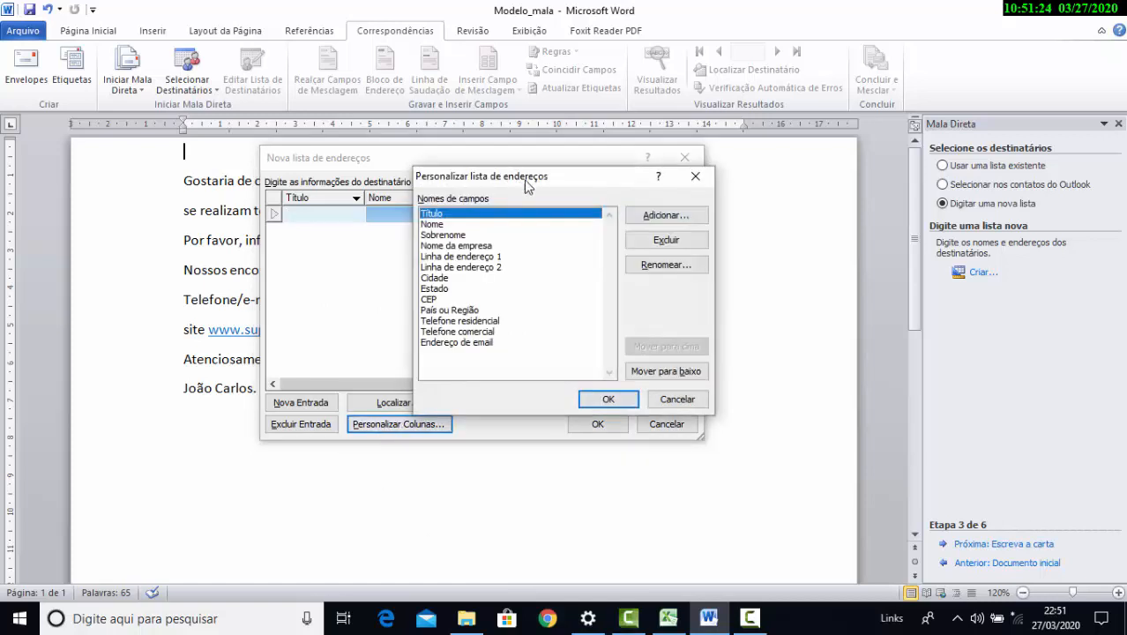
left_click_drag(527, 186, 561, 152)
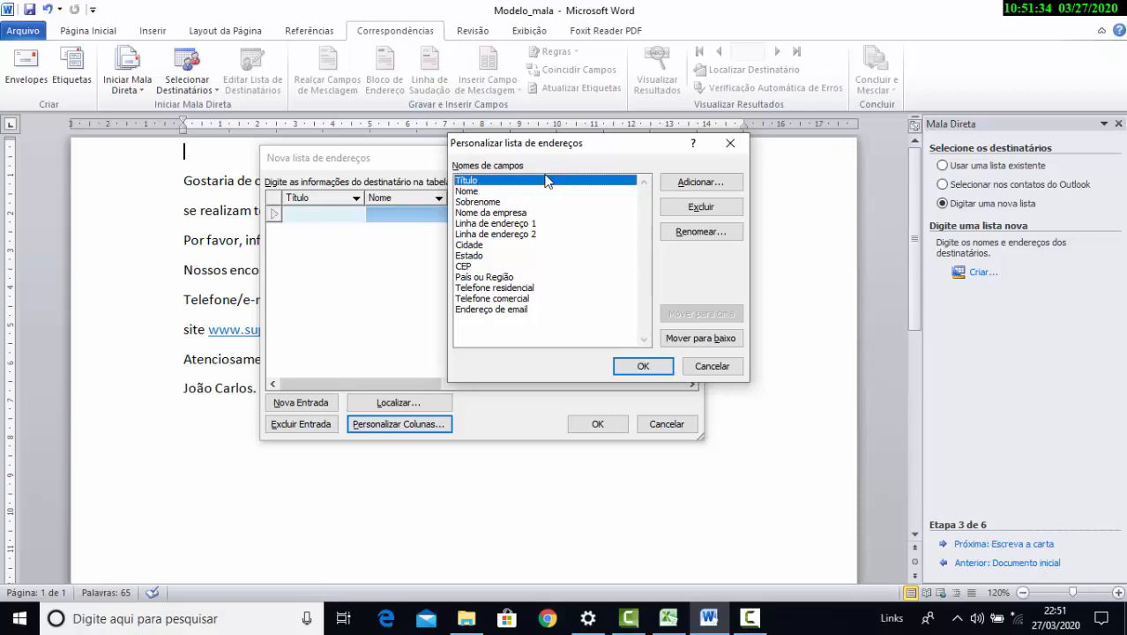
left_click(697, 206)
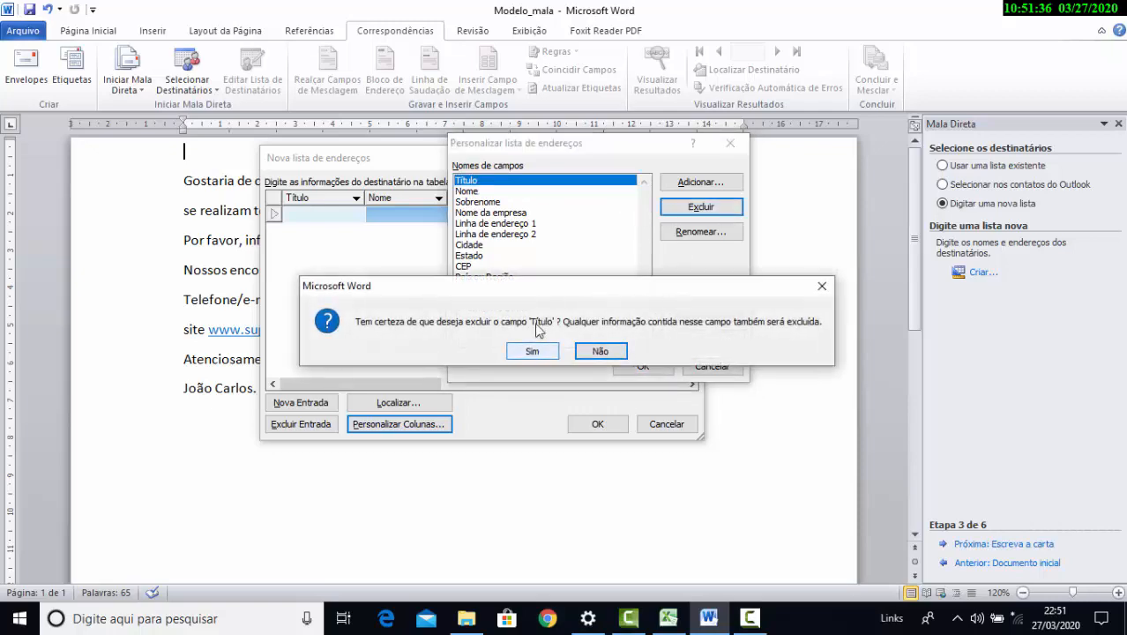
left_click(532, 351)
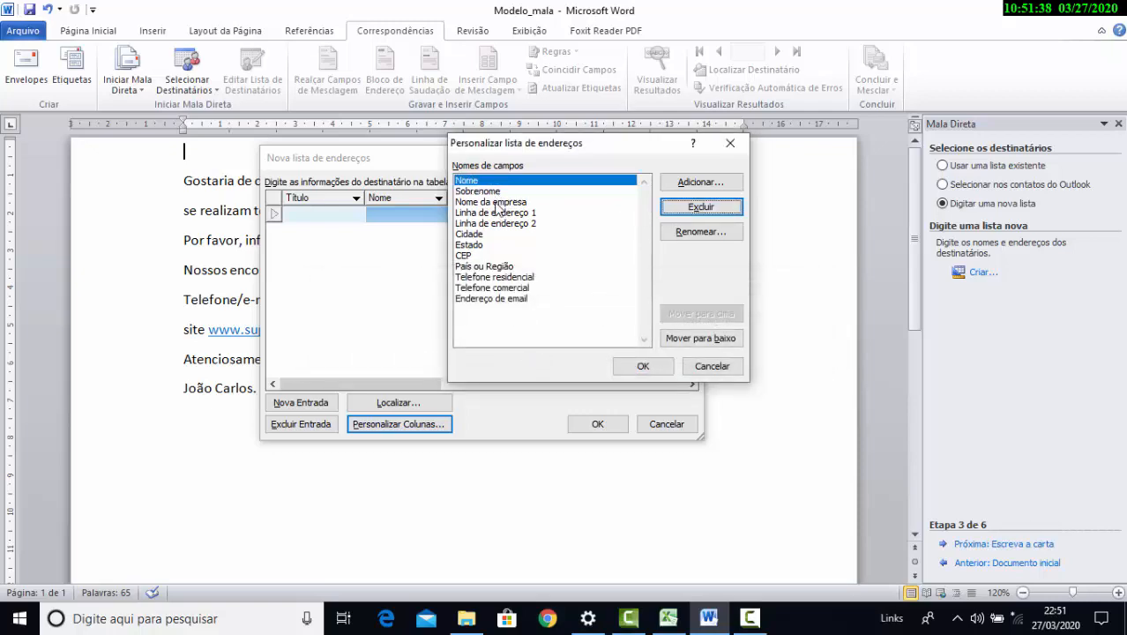
- Delete the Nome da empresa and Linha de endereço 2 fields from the address list
left_click(500, 192)
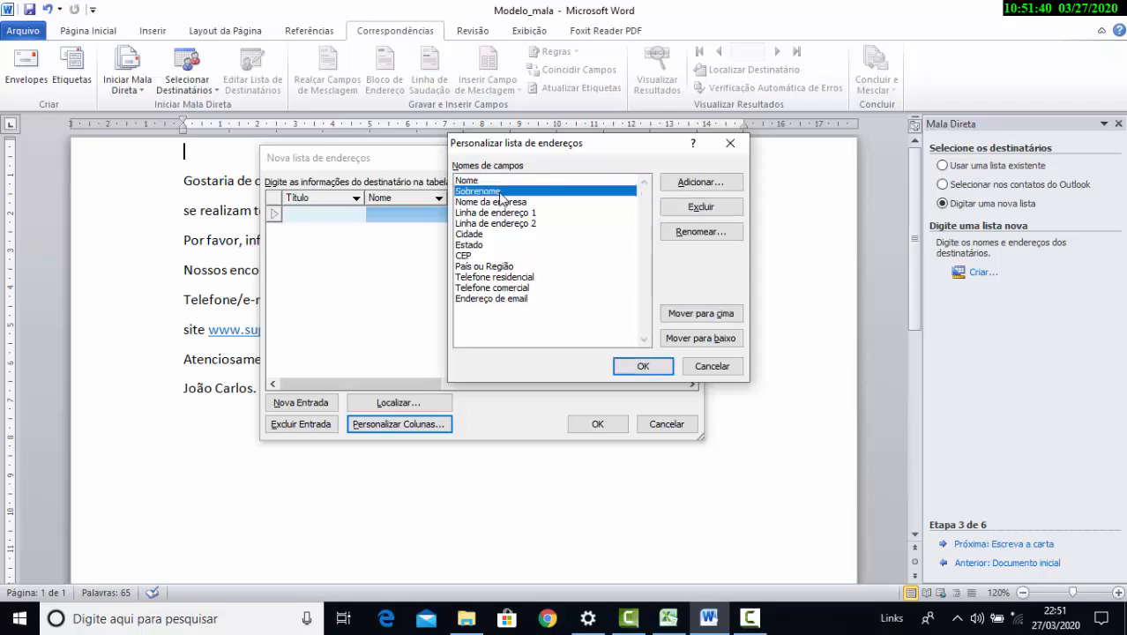
left_click(517, 203)
left_click(697, 206)
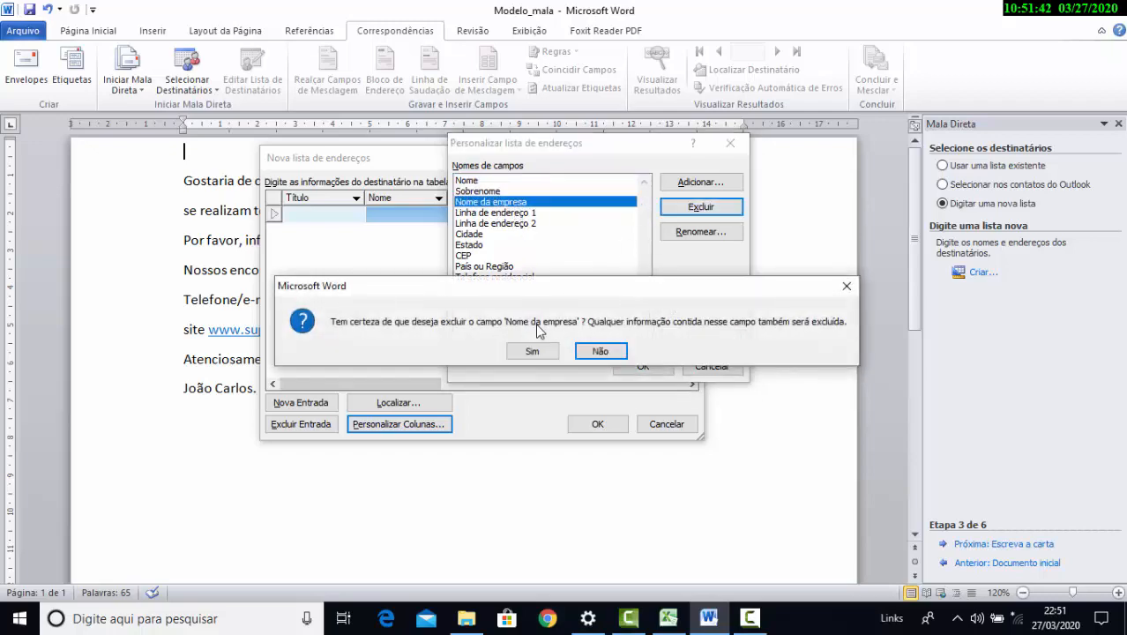
left_click(532, 351)
left_click(520, 217)
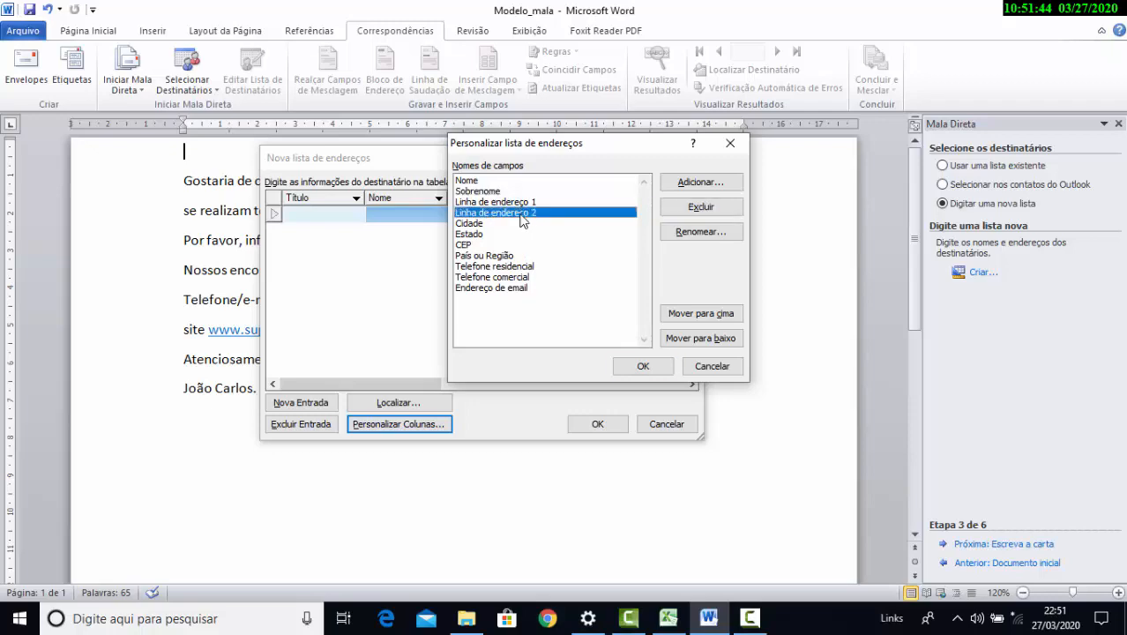
left_click(699, 207)
left_click(542, 352)
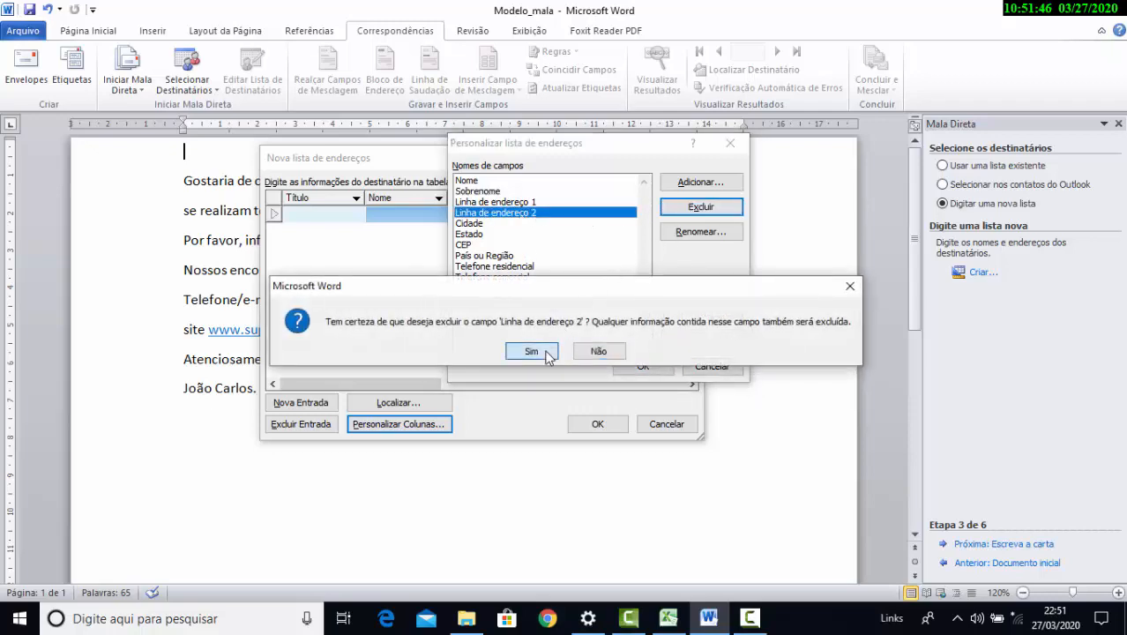
left_click(494, 221)
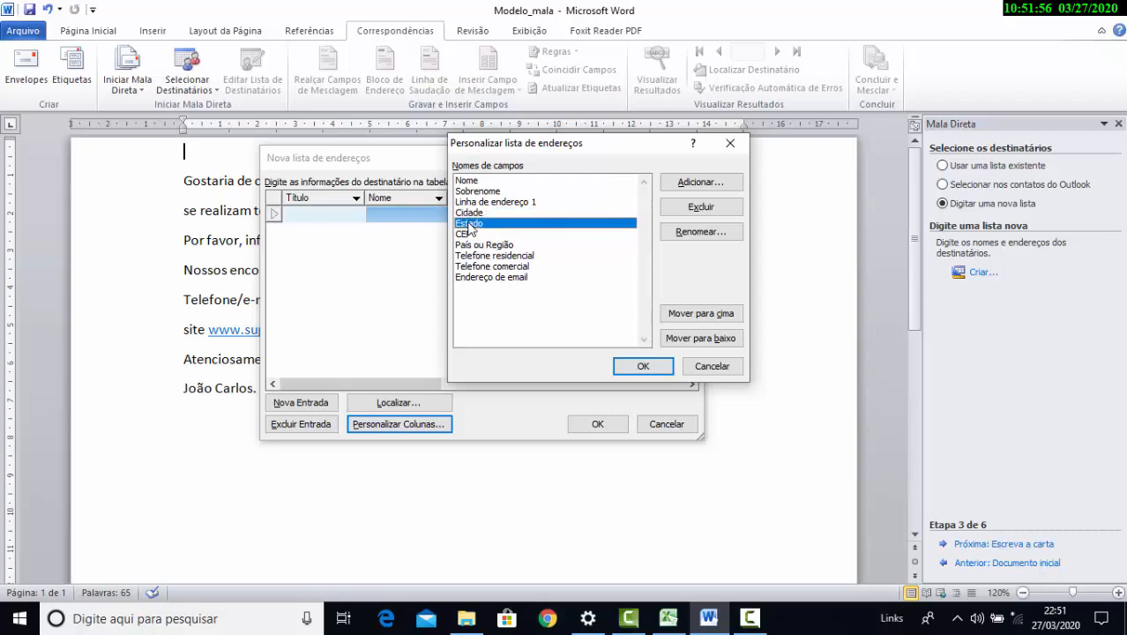
left_click(468, 234)
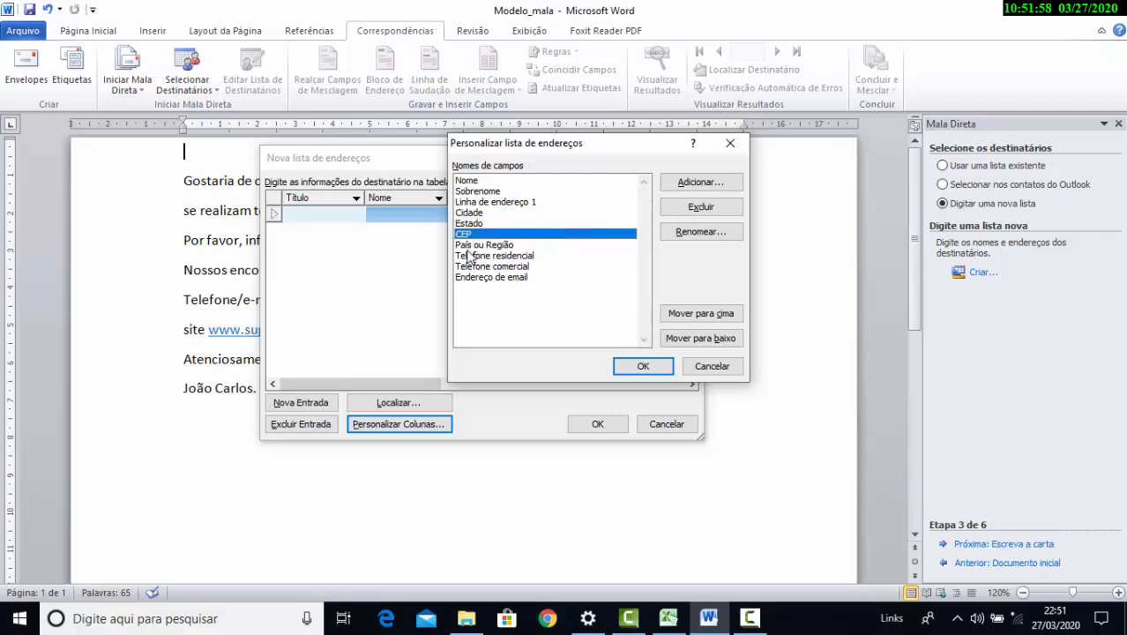
left_click(469, 256)
left_click(469, 245)
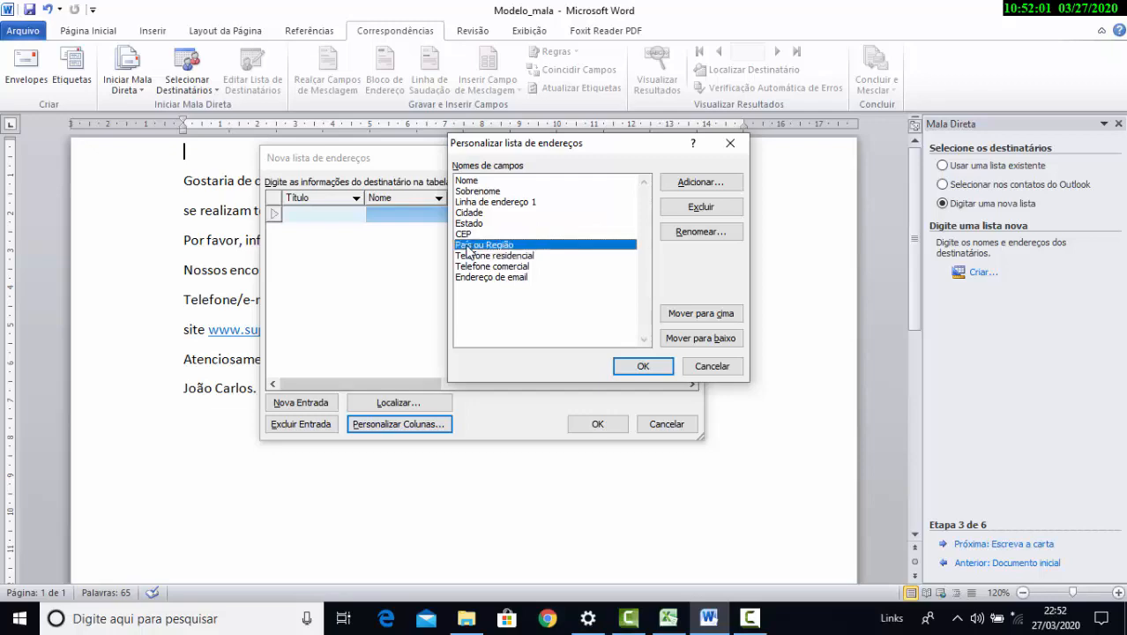
left_click(470, 224)
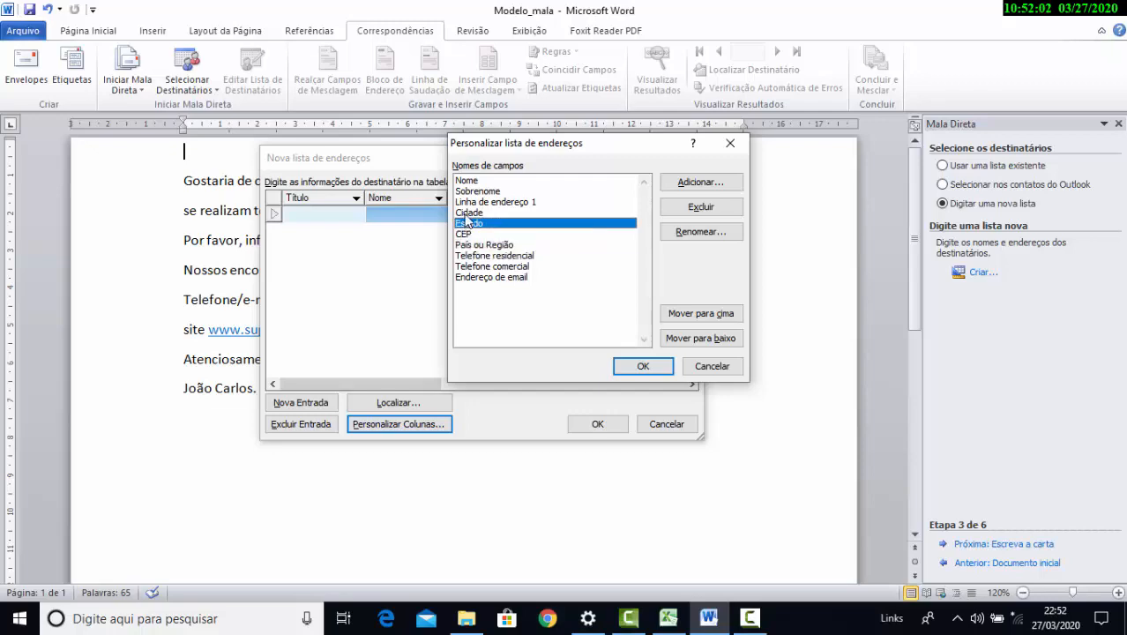
left_click(466, 214)
left_click(467, 224)
left_click(466, 213)
left_click(467, 223)
left_click(466, 213)
left_click(469, 225)
- Rename the Cidade field of the address list to Bairro
left_click(466, 214)
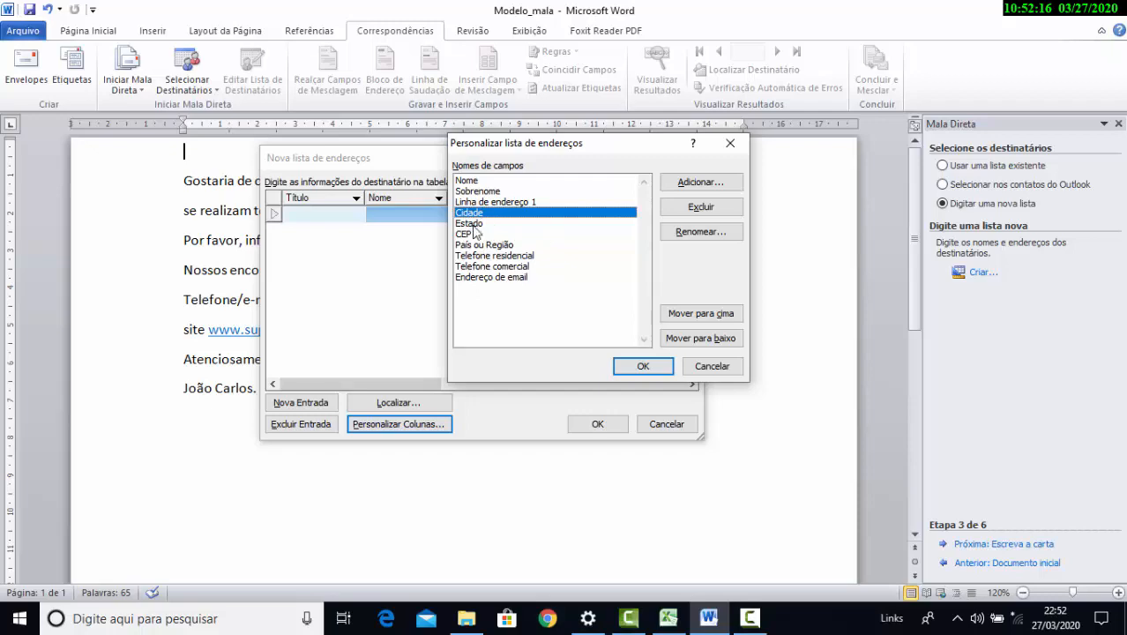
left_click(716, 238)
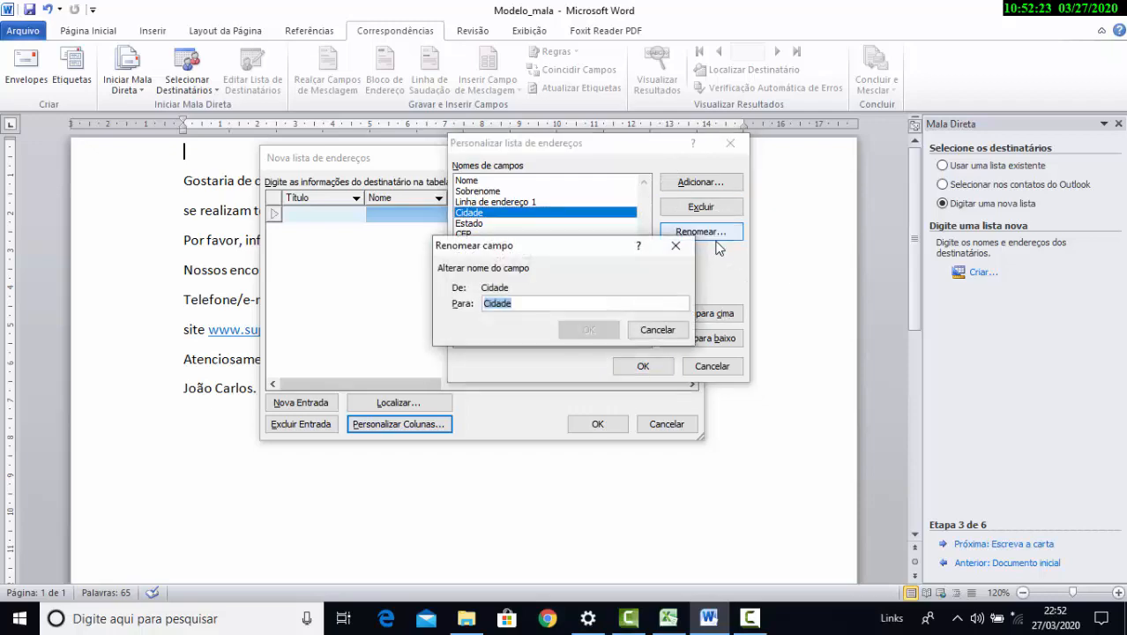
type("Bairro")
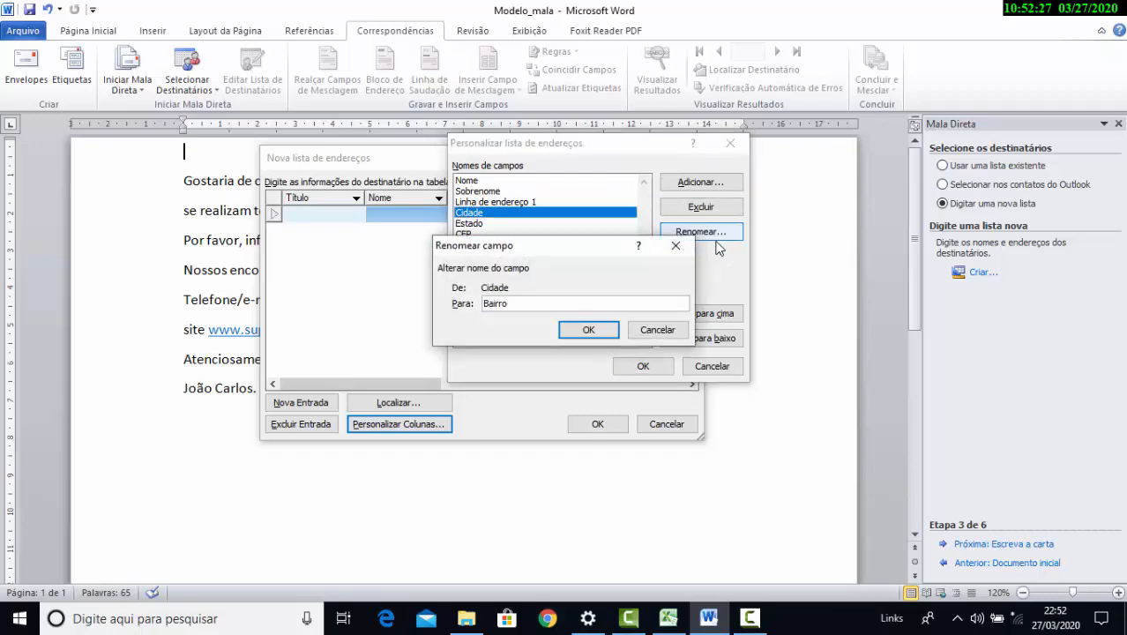
left_click(613, 337)
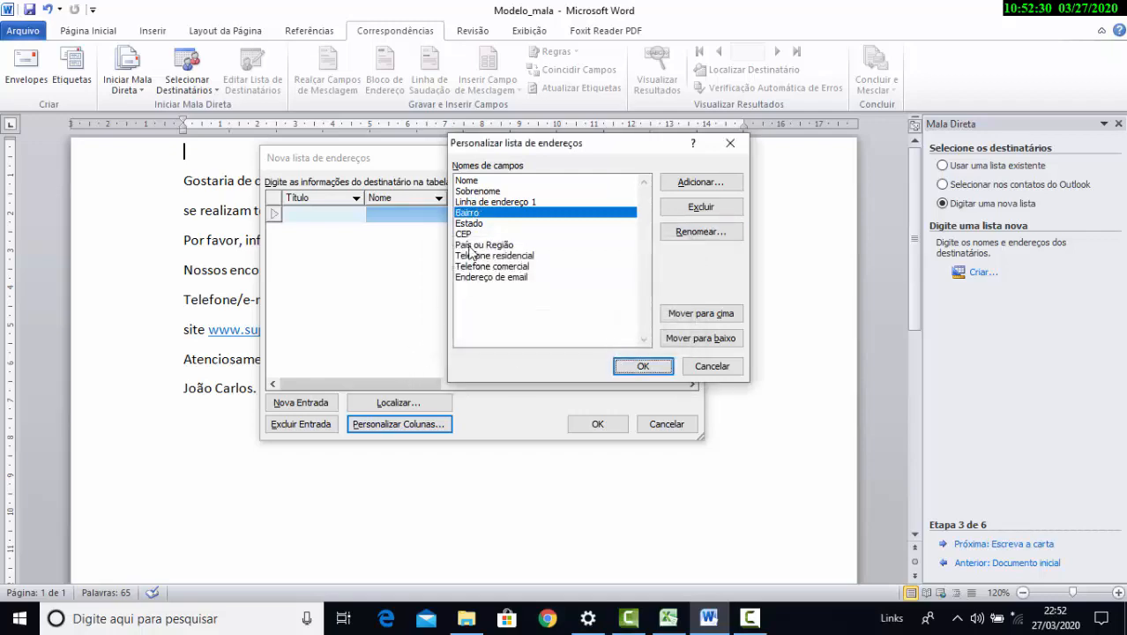
- Delete the País ou Região field from the address list
left_click(470, 235)
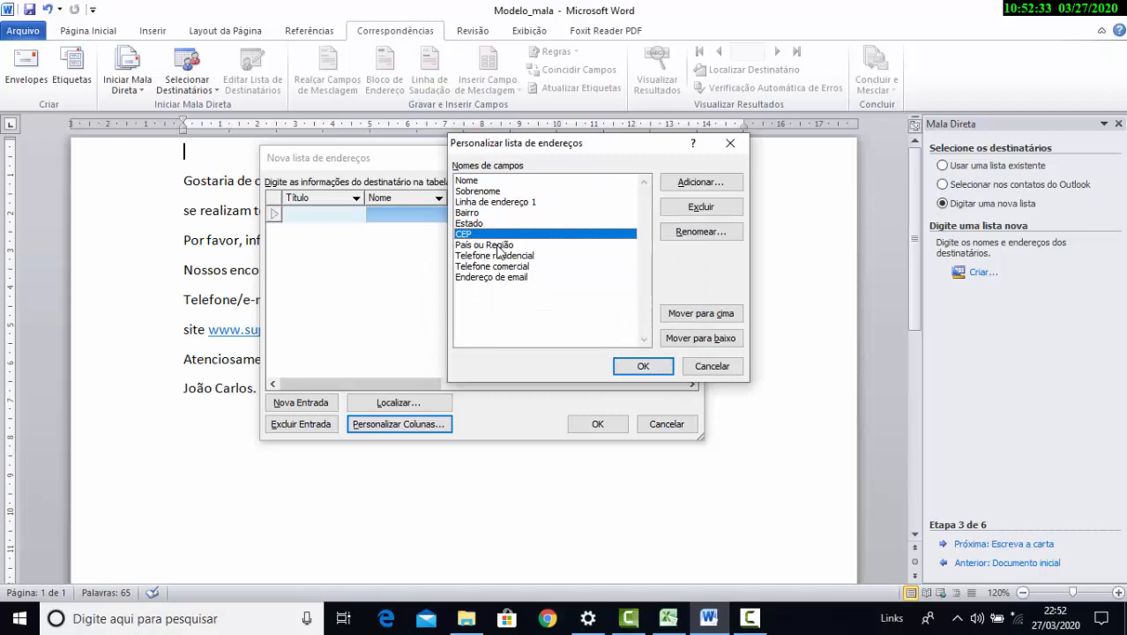
left_click(499, 246)
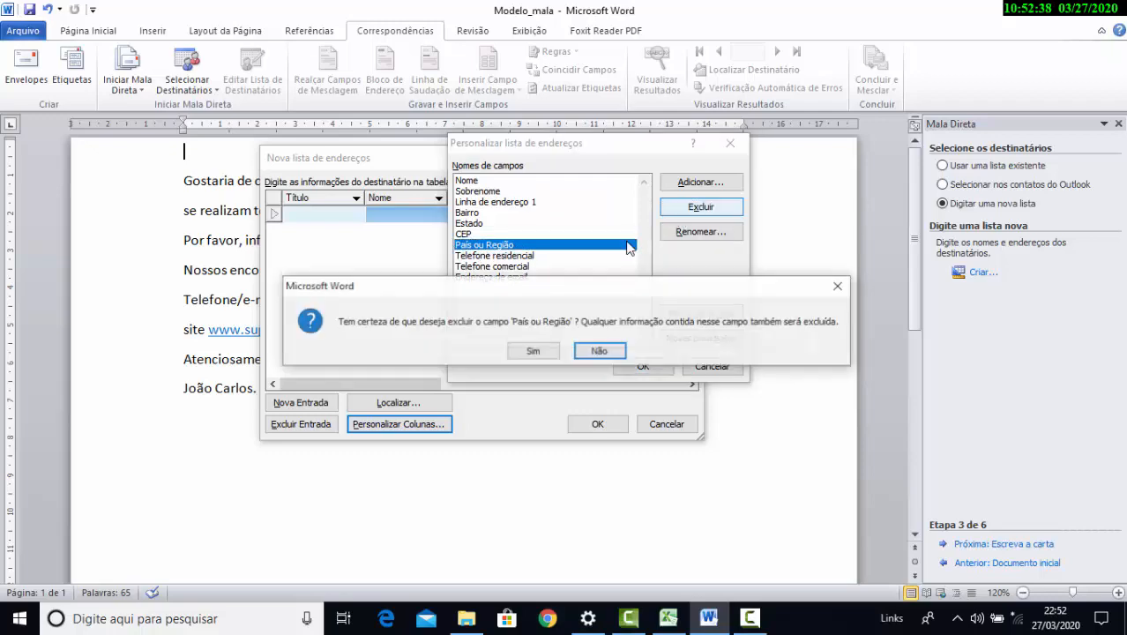
left_click(681, 210)
left_click(535, 352)
- Delete the Telefone residencial and Telefone comercial fields from the address list
left_click(528, 246)
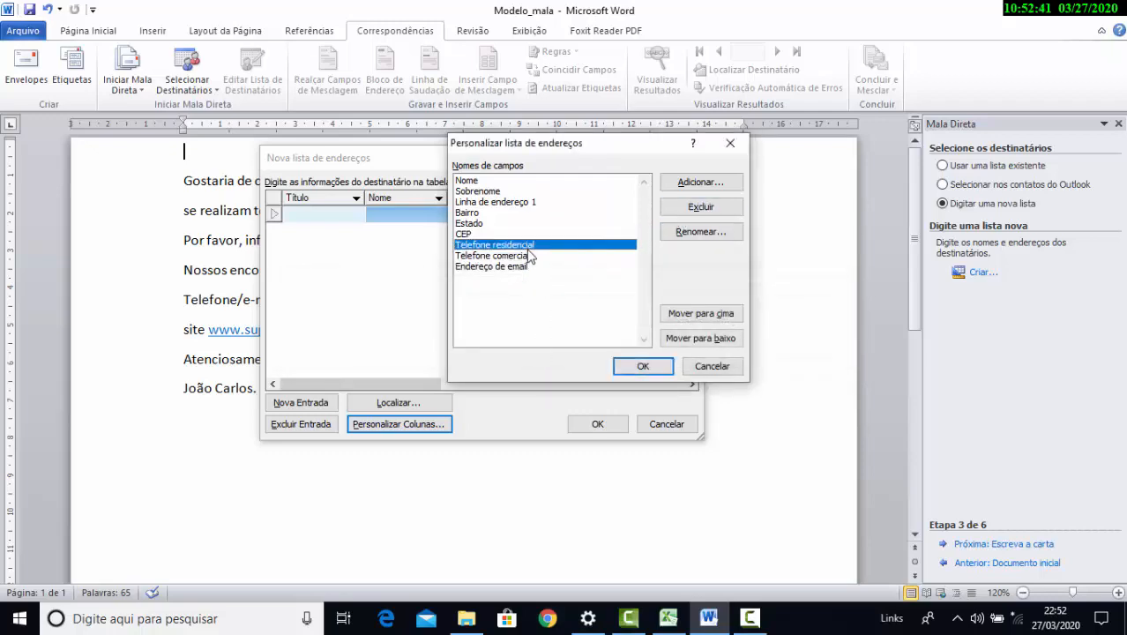
left_click(531, 255)
left_click(535, 246)
left_click(692, 210)
left_click(533, 351)
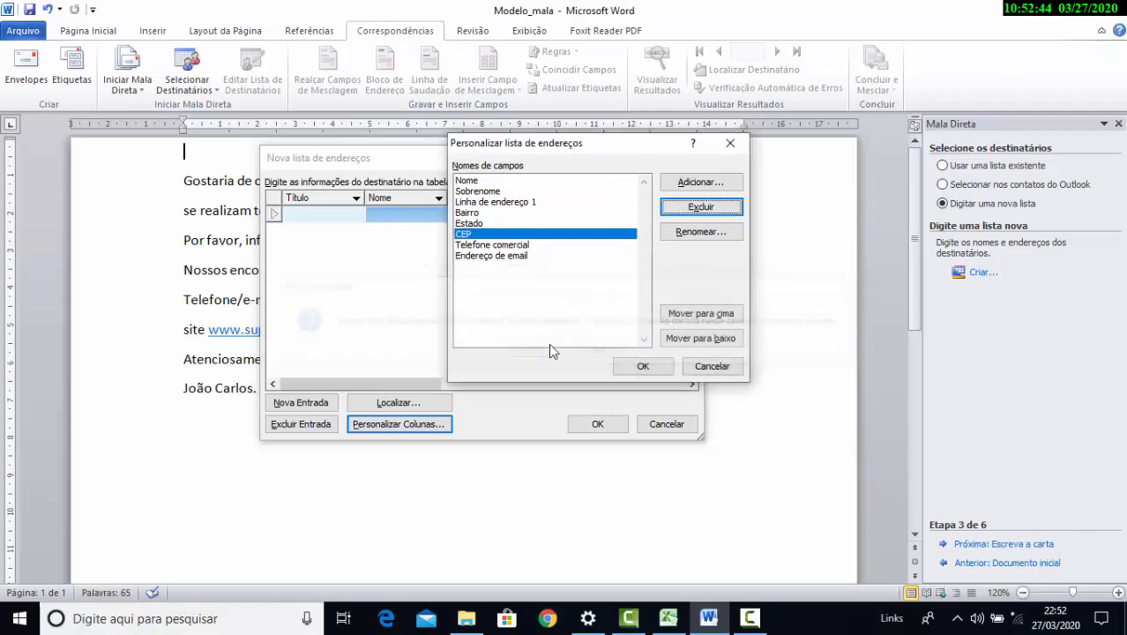
left_click(538, 254)
left_click(536, 246)
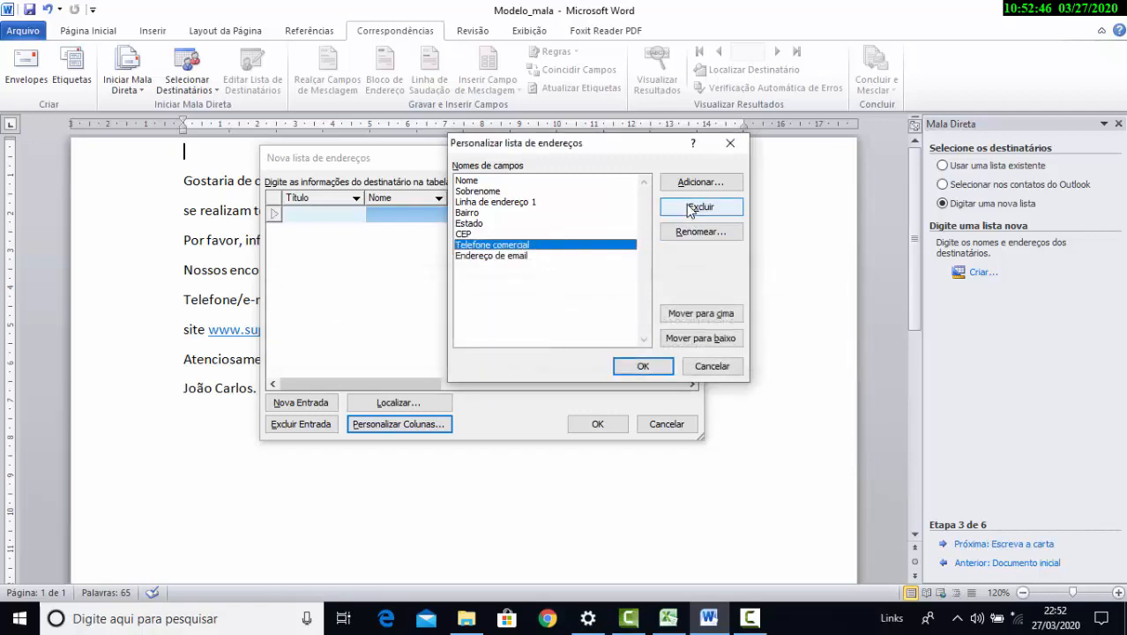
left_click(693, 209)
left_click(540, 353)
- Delete the Endereço de email field from the address list
left_click(529, 246)
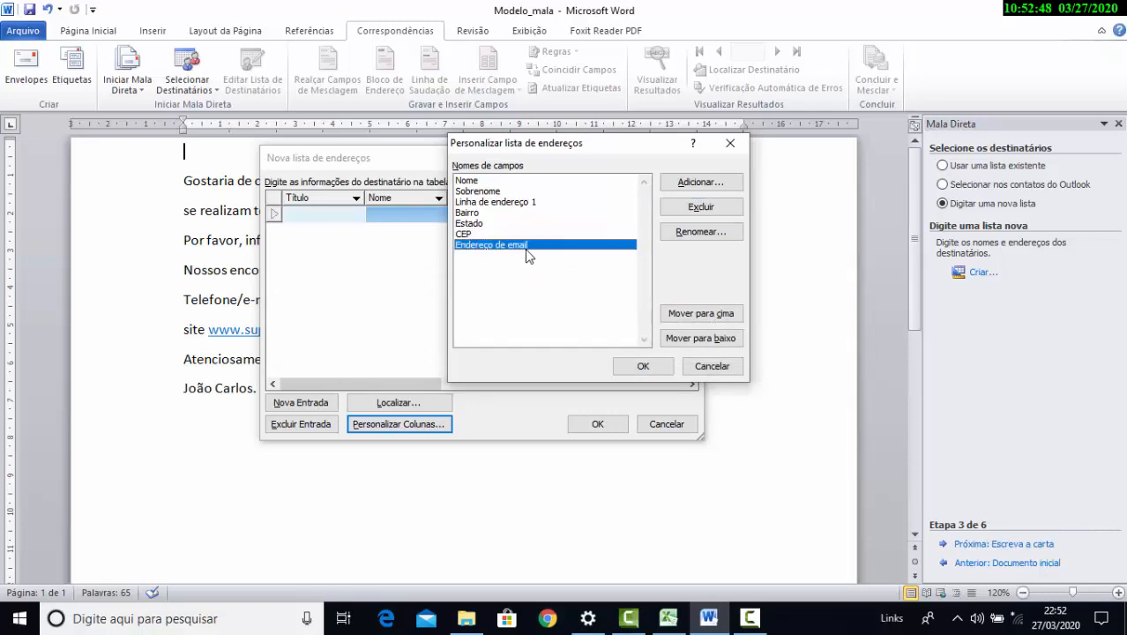
left_click(686, 206)
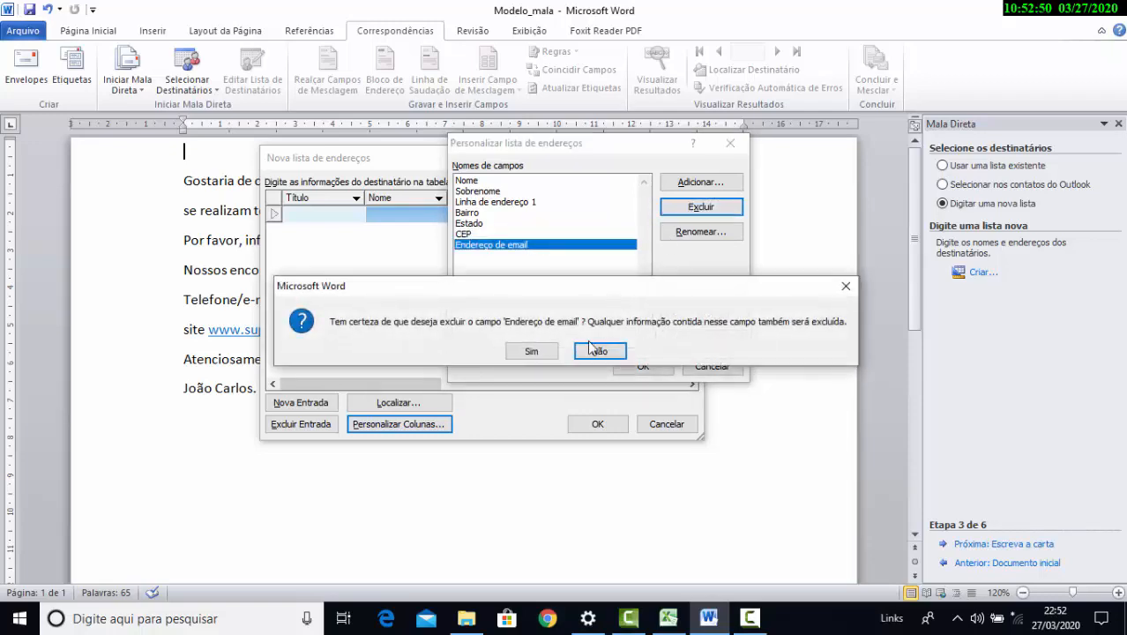
left_click(534, 351)
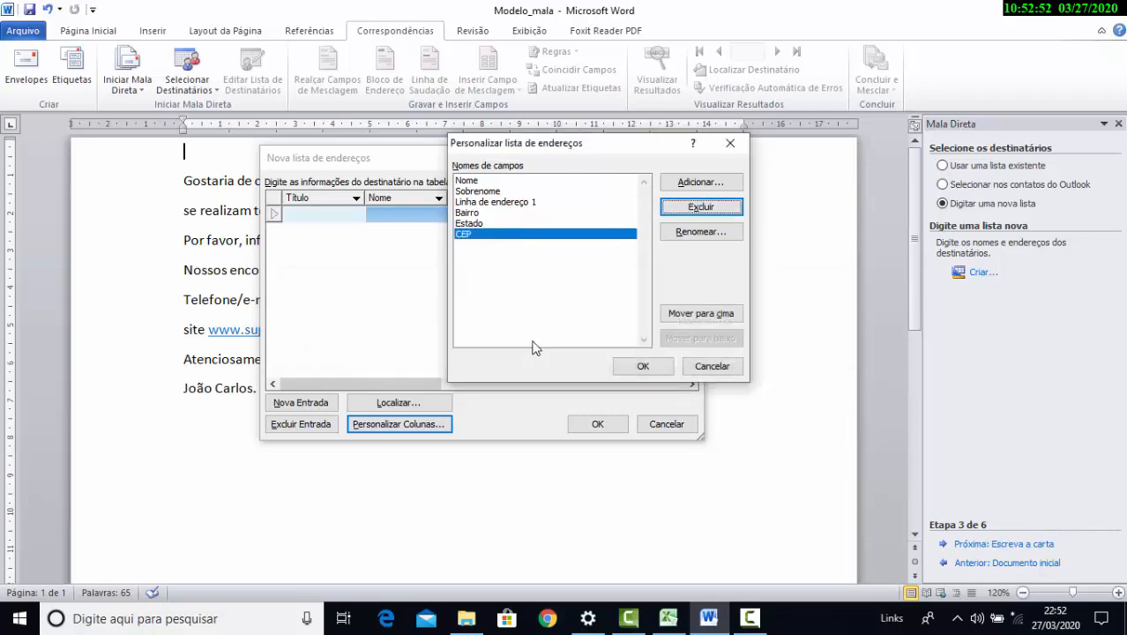
- Apply the customized field list to the new address list and start the first entry in its Nome field
left_click(500, 191)
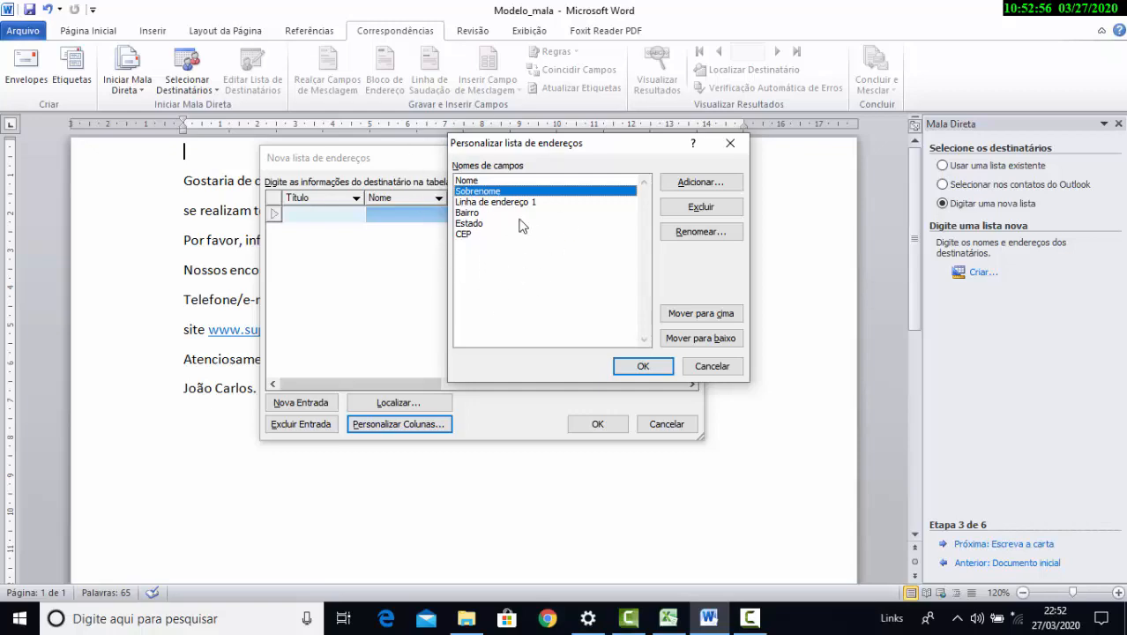
left_click_drag(558, 149, 467, 227)
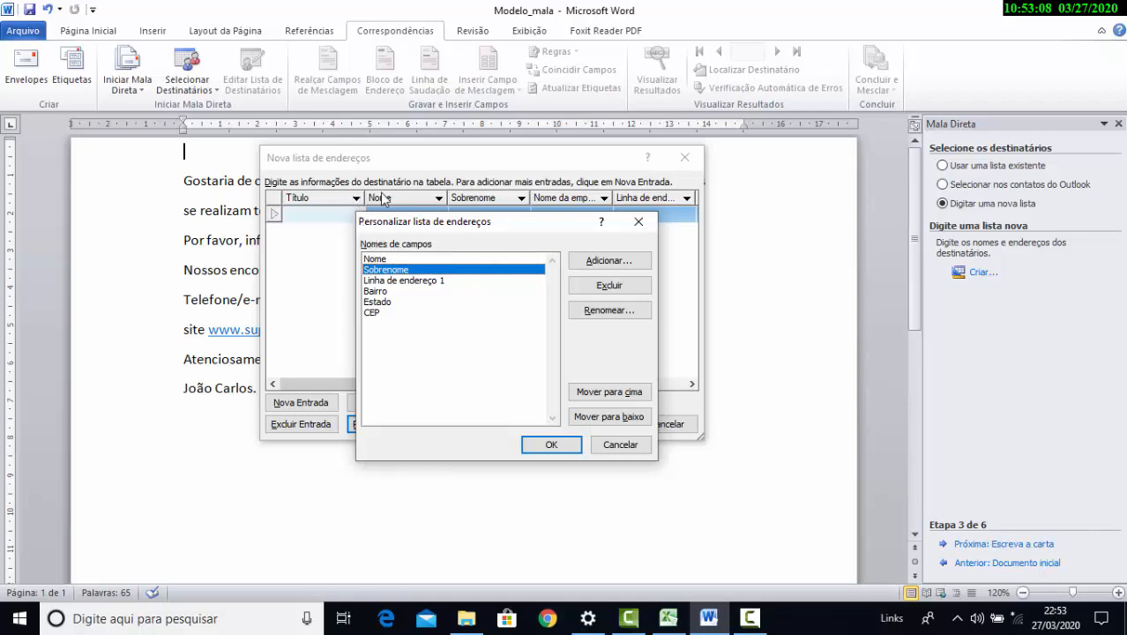
left_click_drag(474, 223, 481, 170)
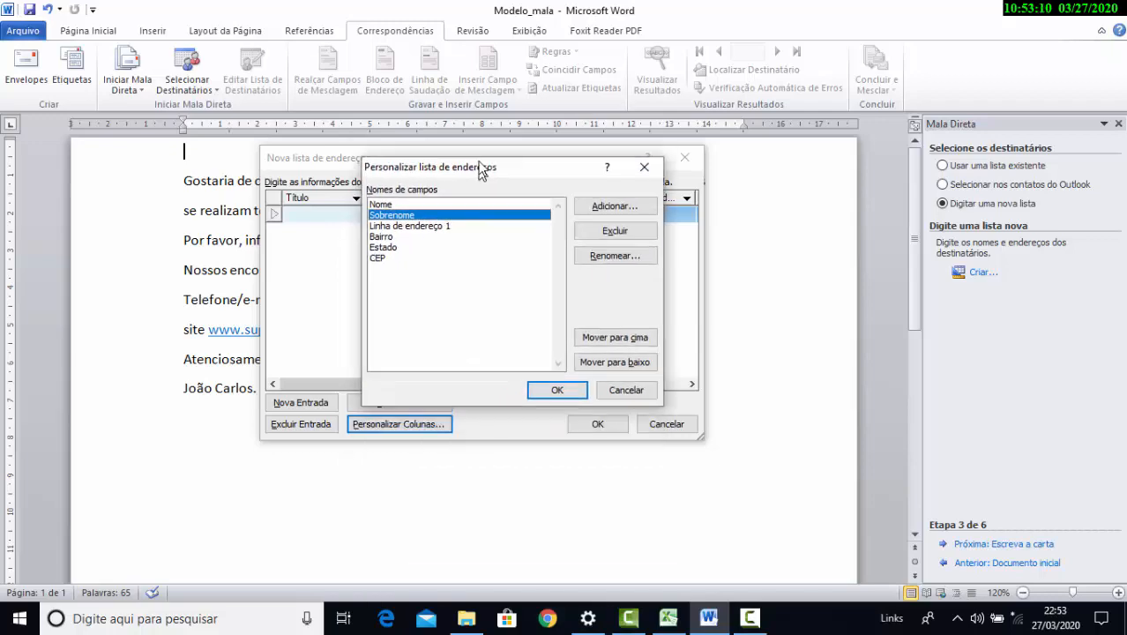
left_click(557, 390)
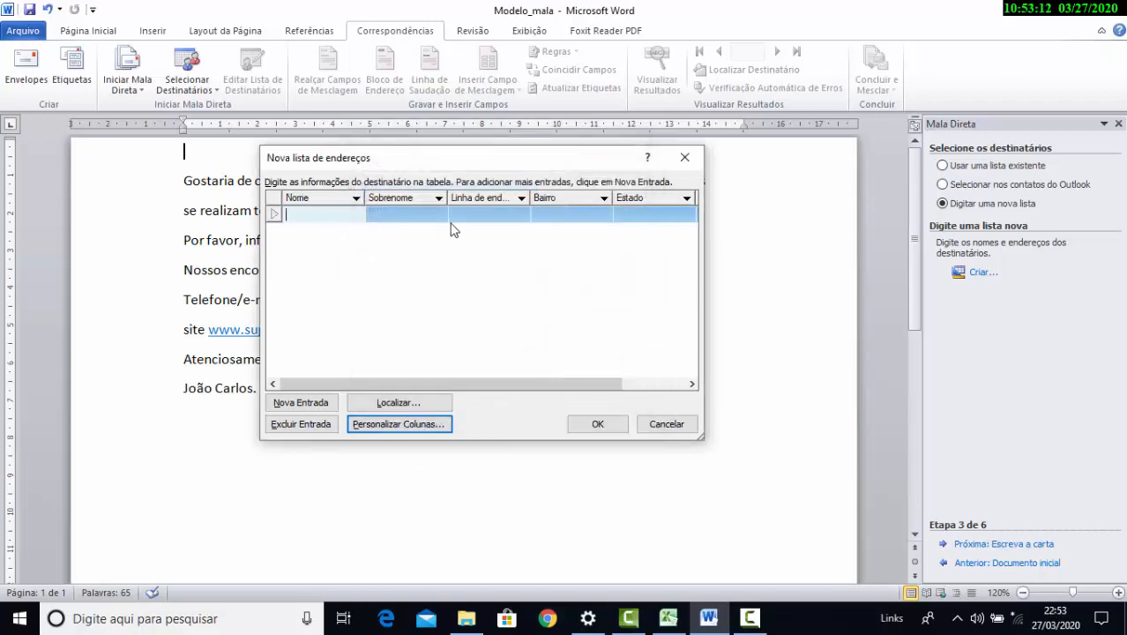
left_click_drag(458, 162, 575, 155)
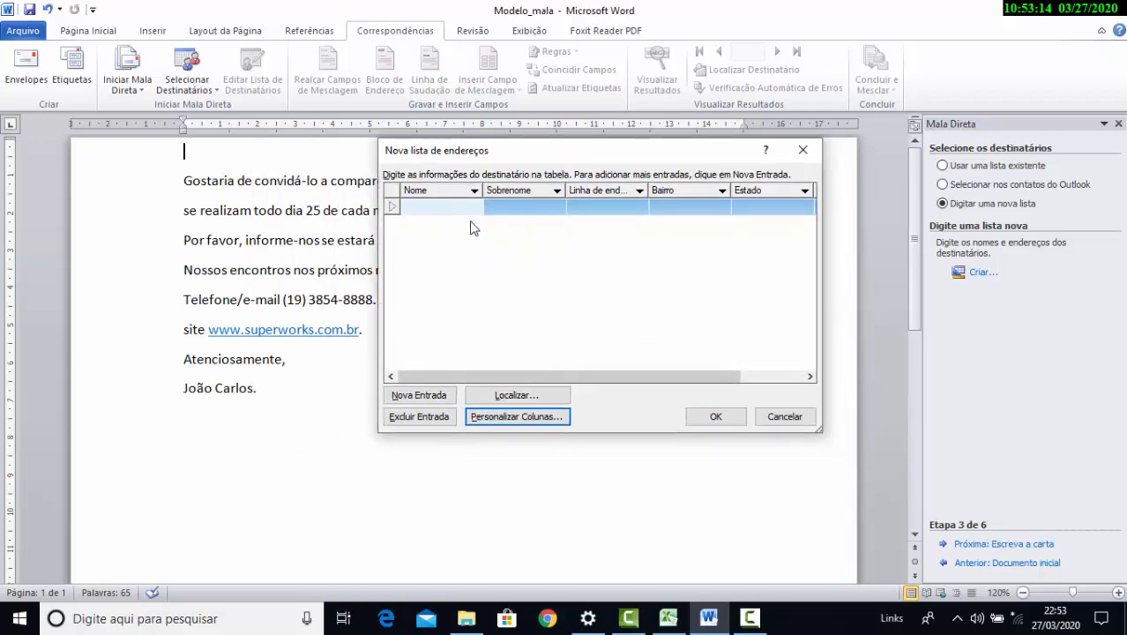
left_click(507, 212)
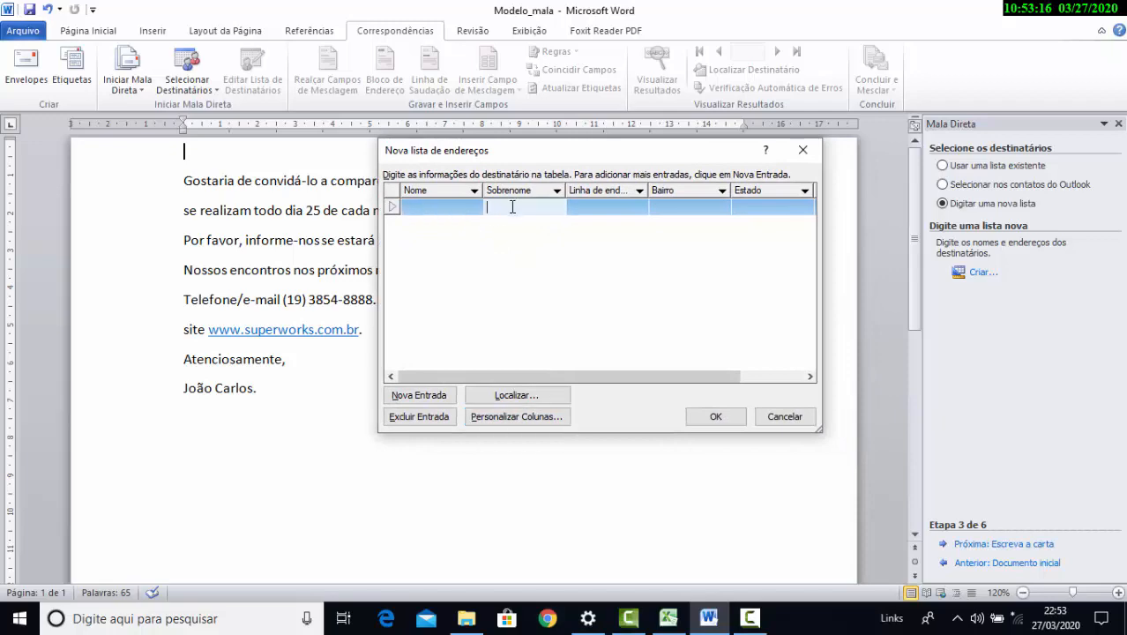
left_click(605, 207)
left_click(452, 214)
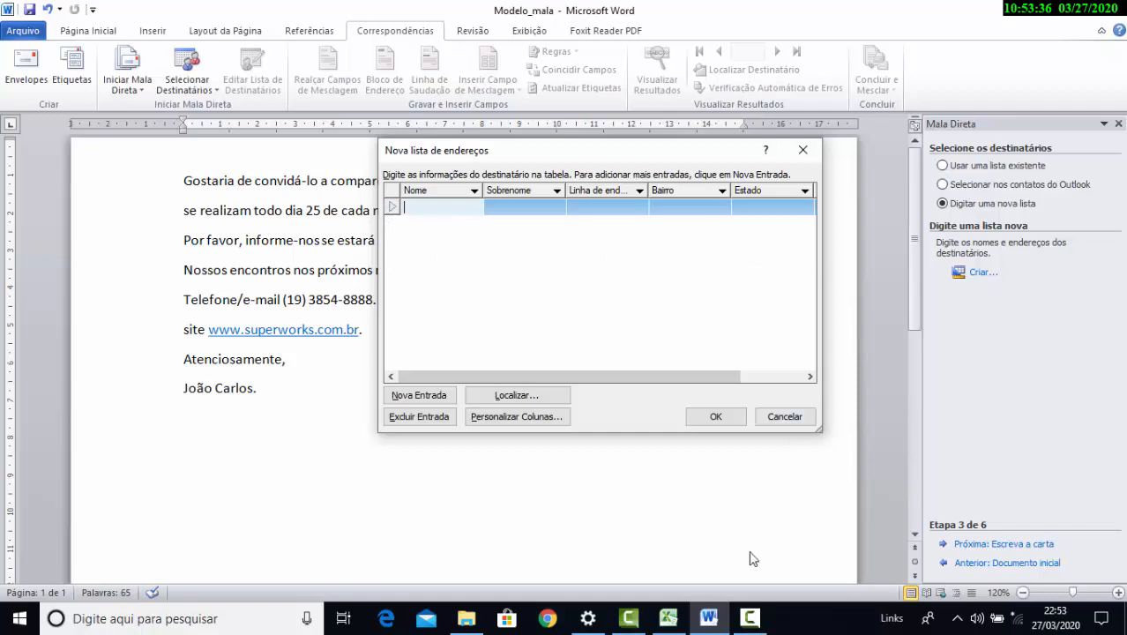
left_click(749, 617)
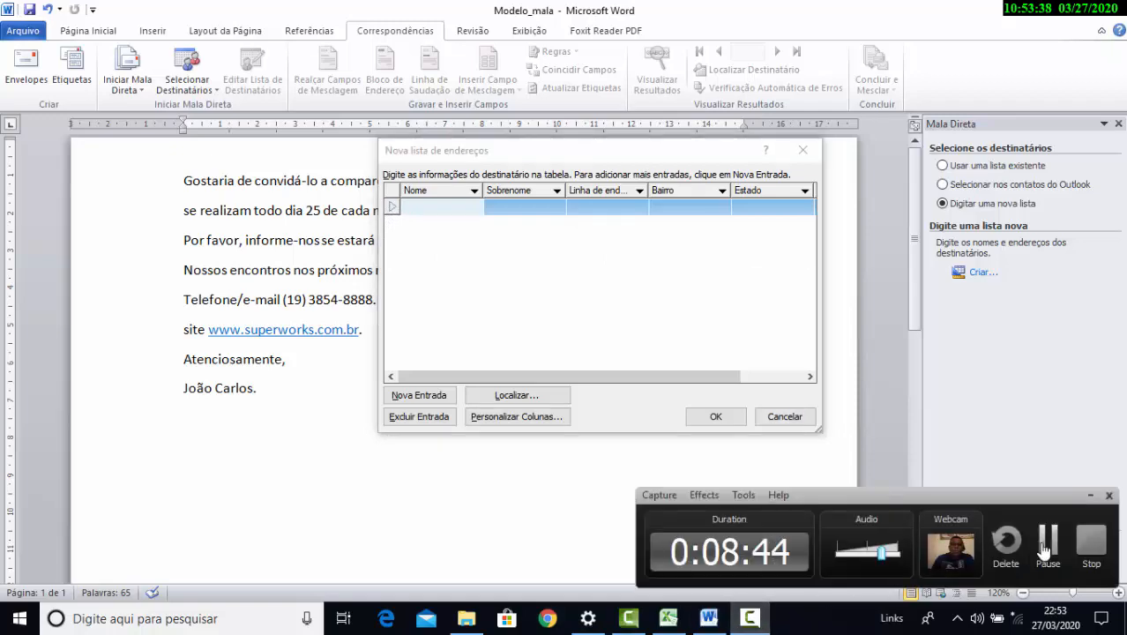
left_click(1048, 542)
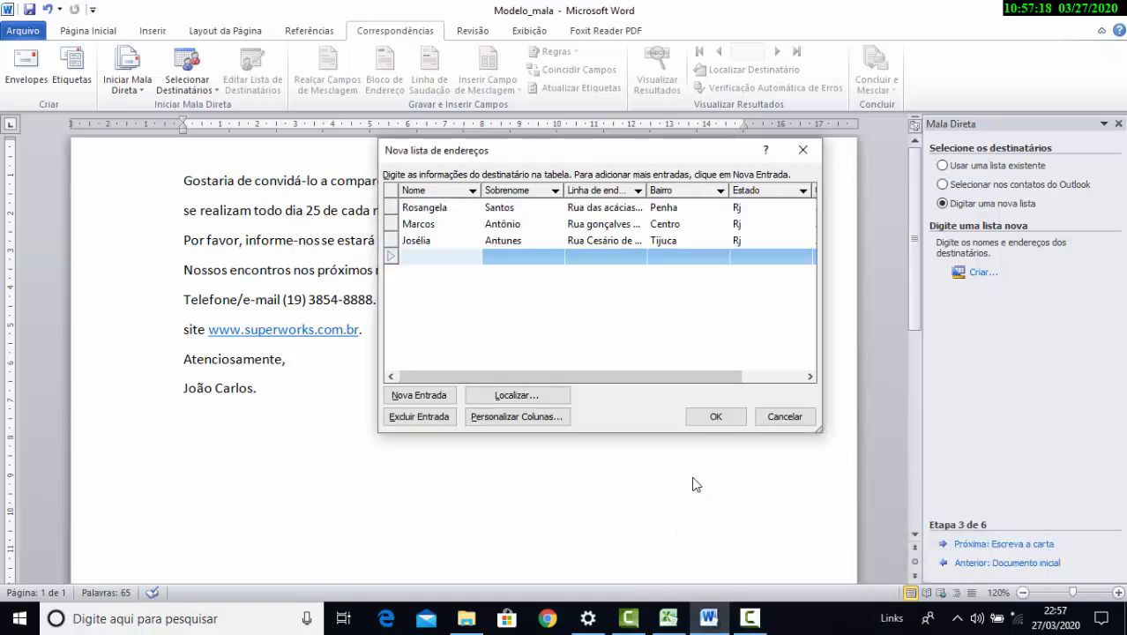
left_click(751, 620)
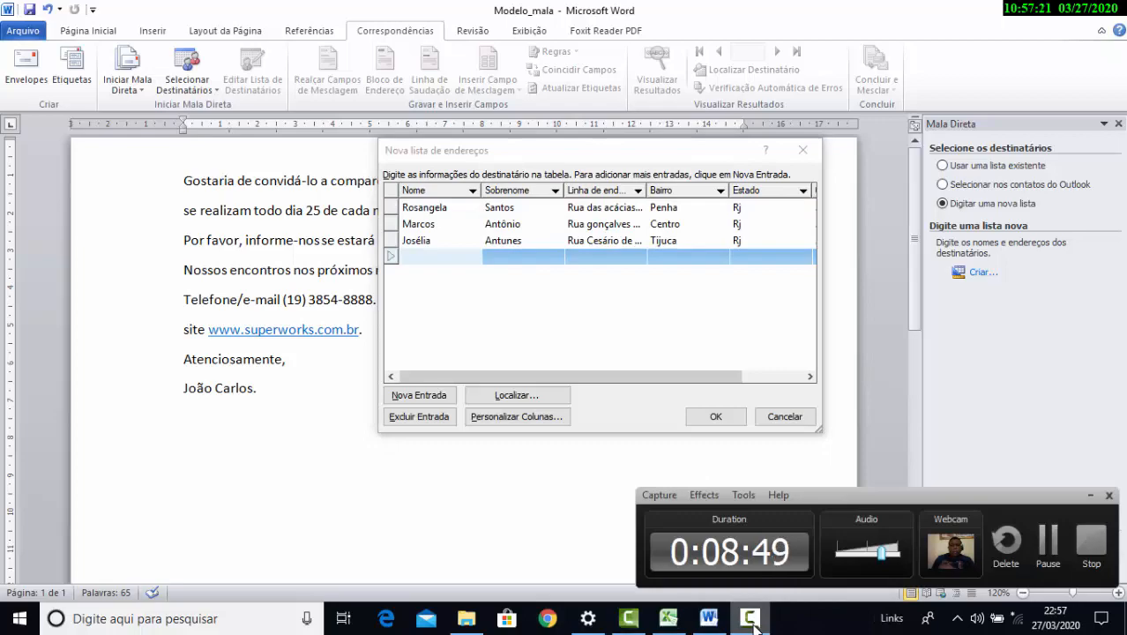
left_click(667, 360)
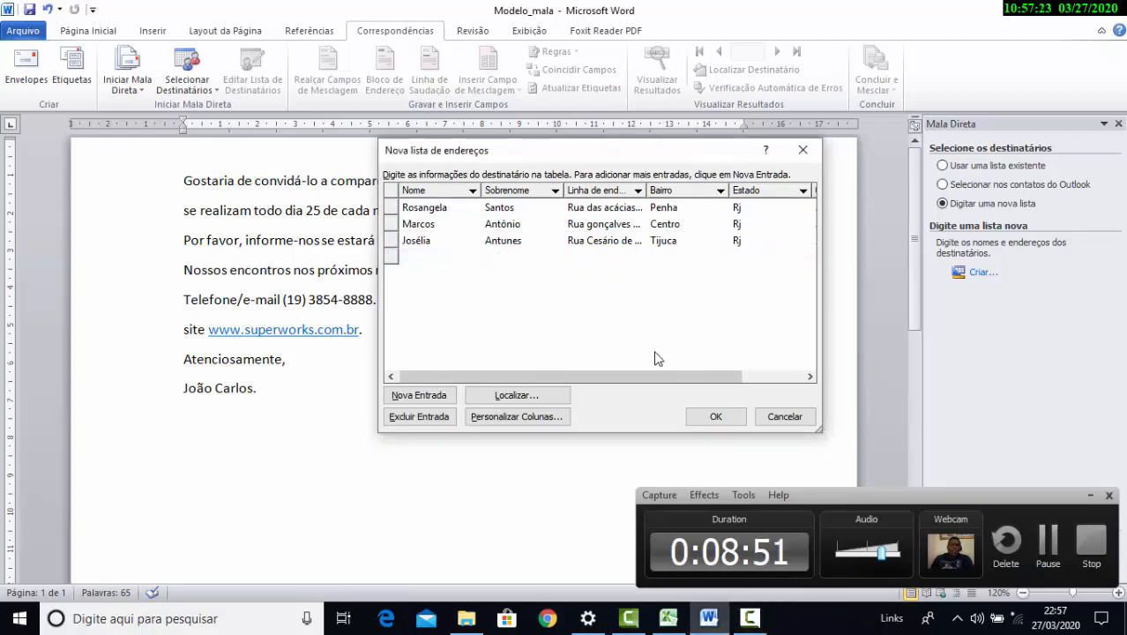
left_click(757, 621)
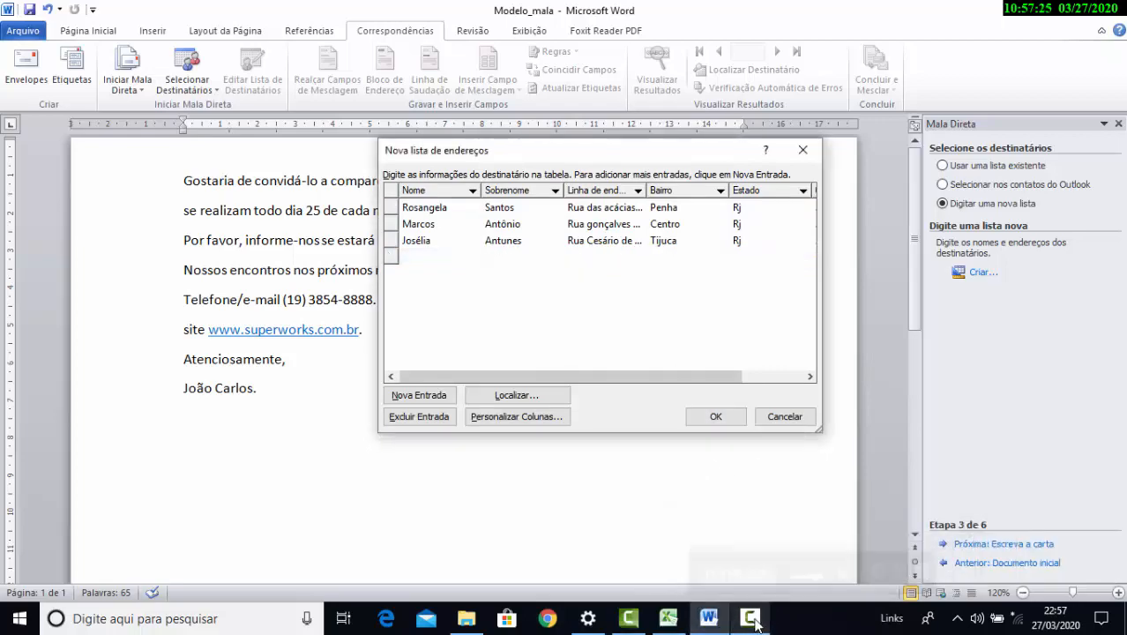
- Fill in the fourth recipient's first name, surname, street address, neighbourhood and state in the address list
left_click(409, 259)
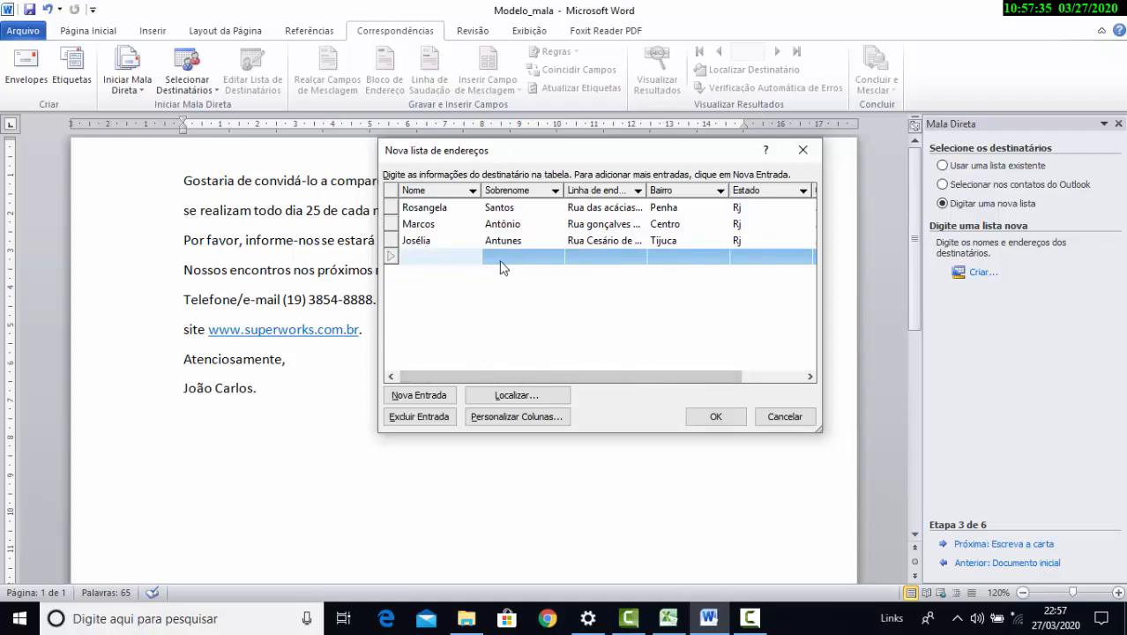
key("Tab")
left_click(461, 258)
key("Tab")
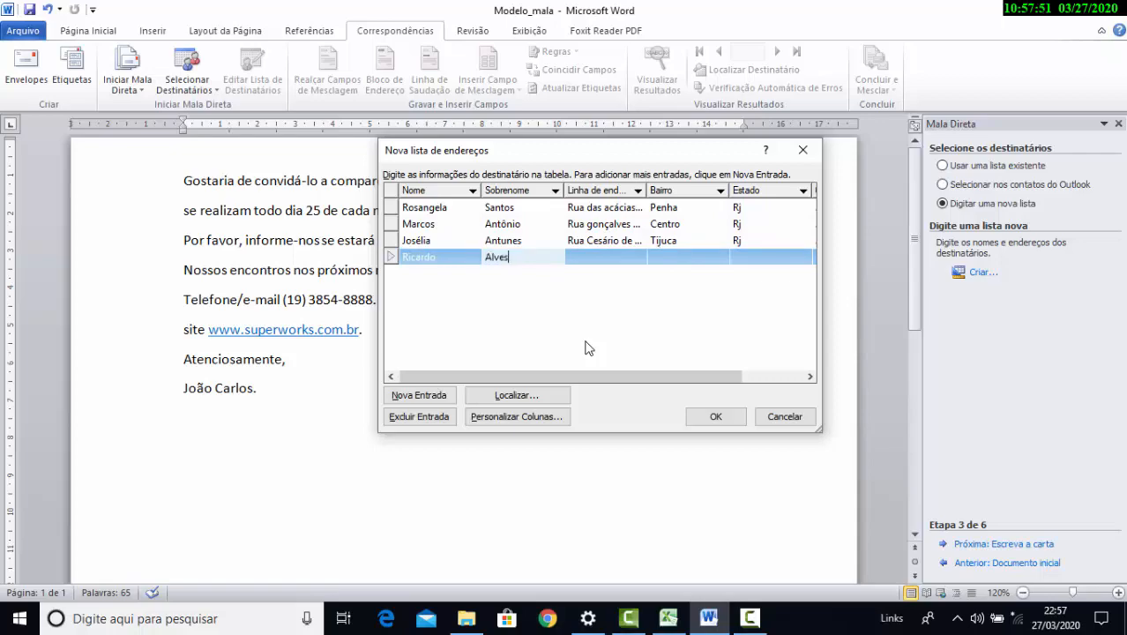
key("Tab")
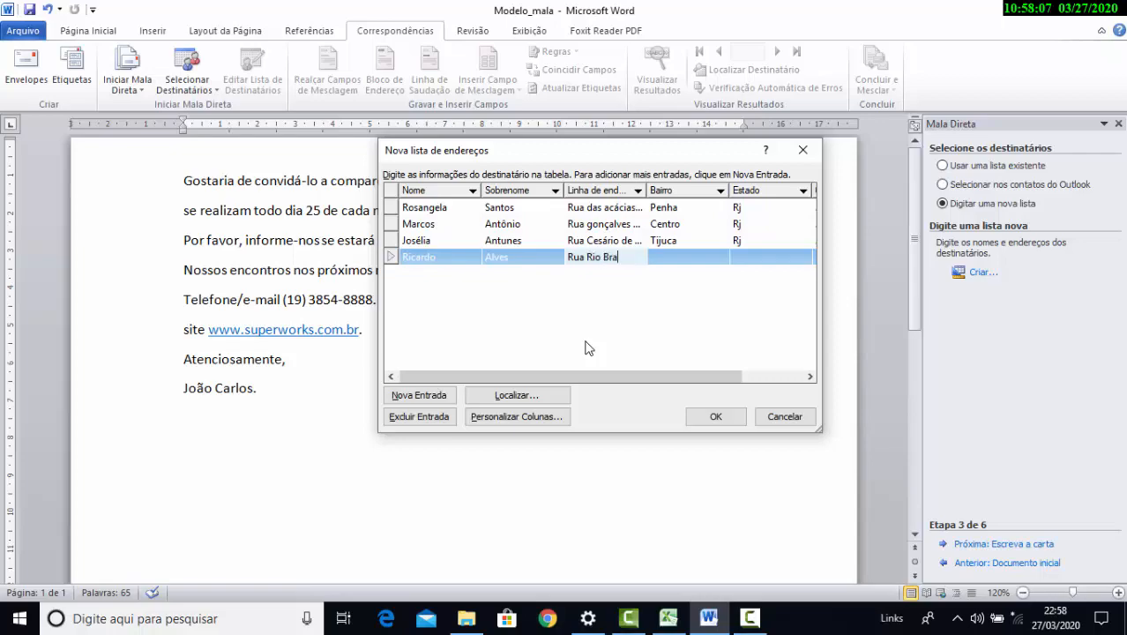
type("co nº 353")
key("Tab")
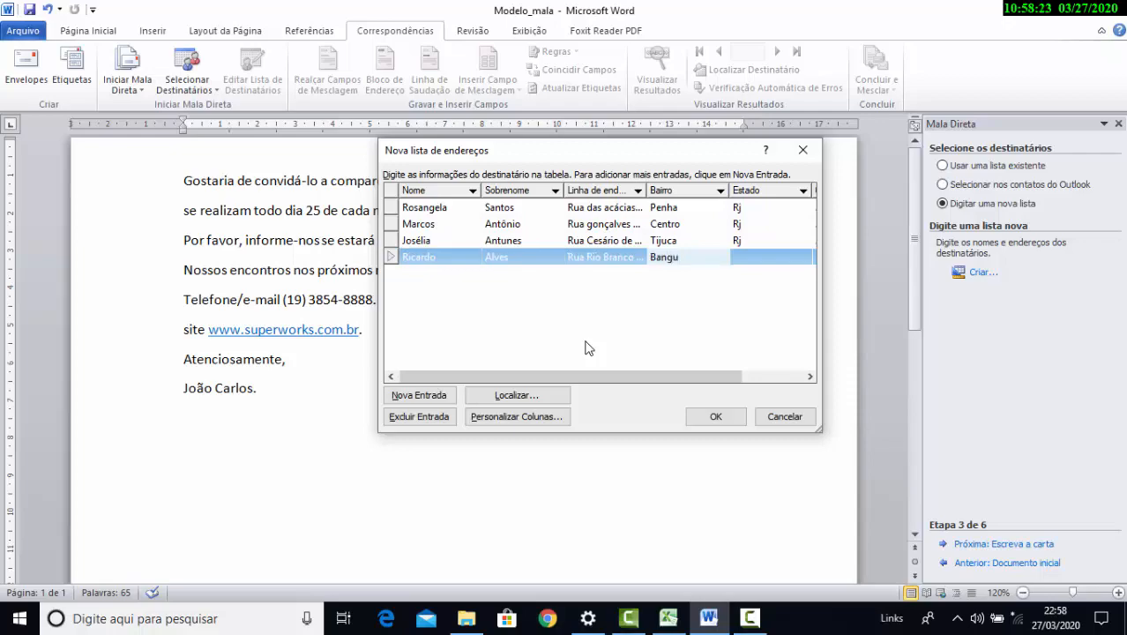
key("Tab")
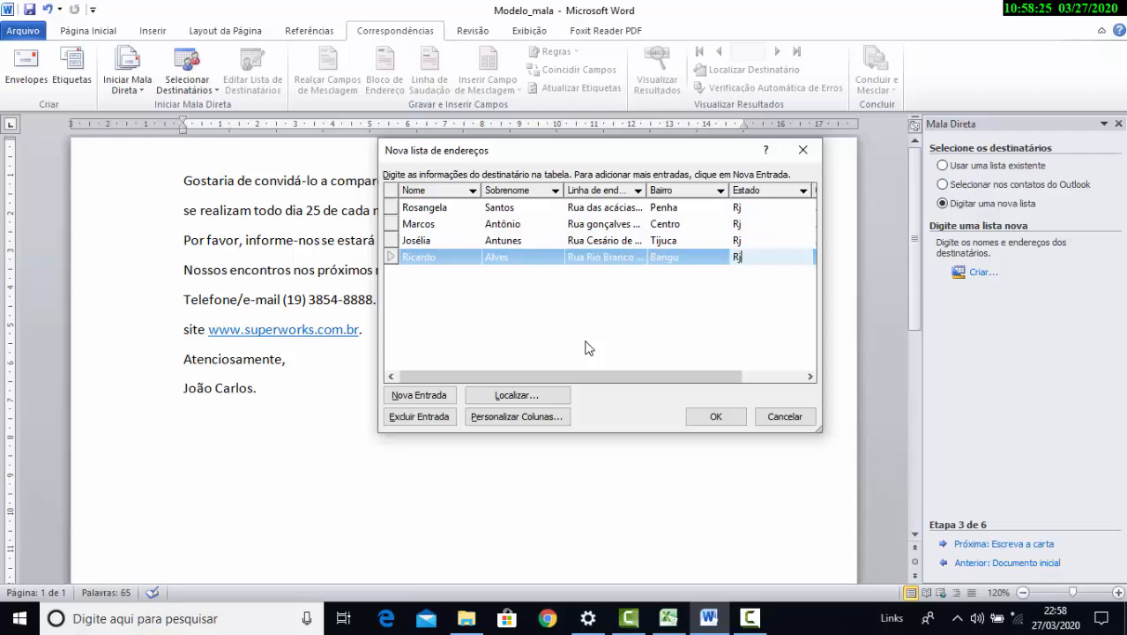
key("Tab")
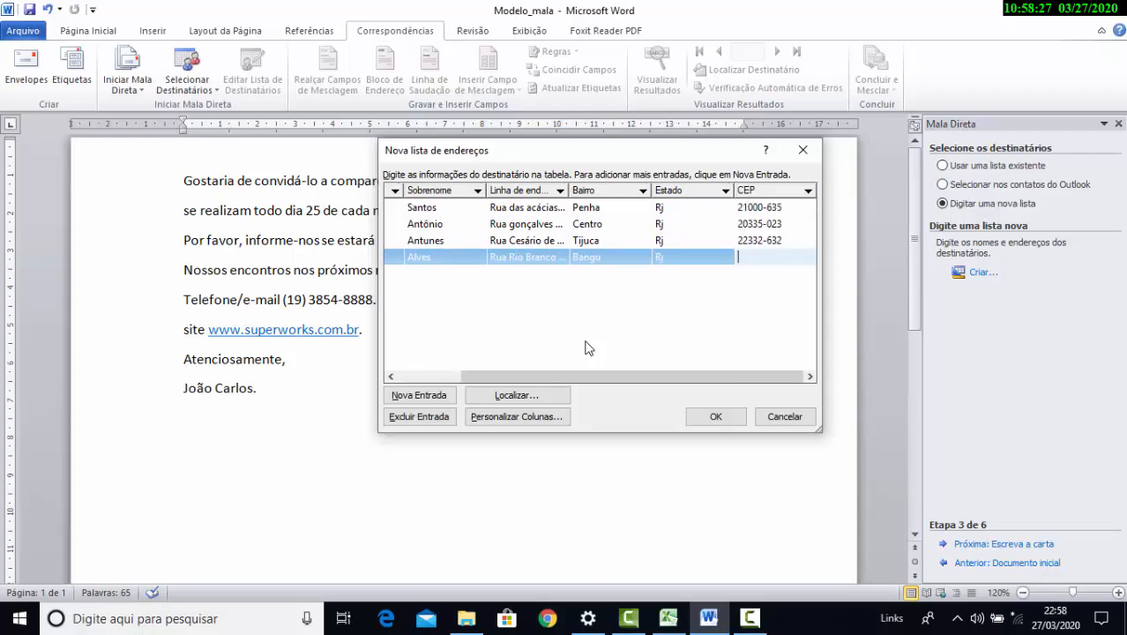
- Enter the postal code in the CEP field of the fourth recipient
left_click(589, 349)
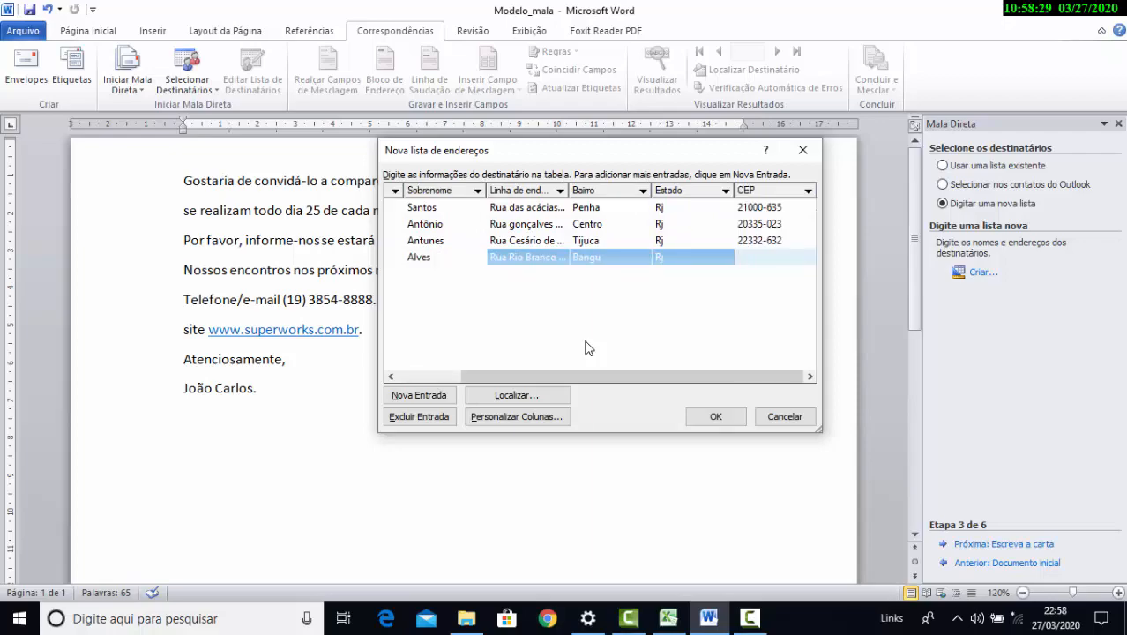
left_click(754, 242)
left_click(756, 242)
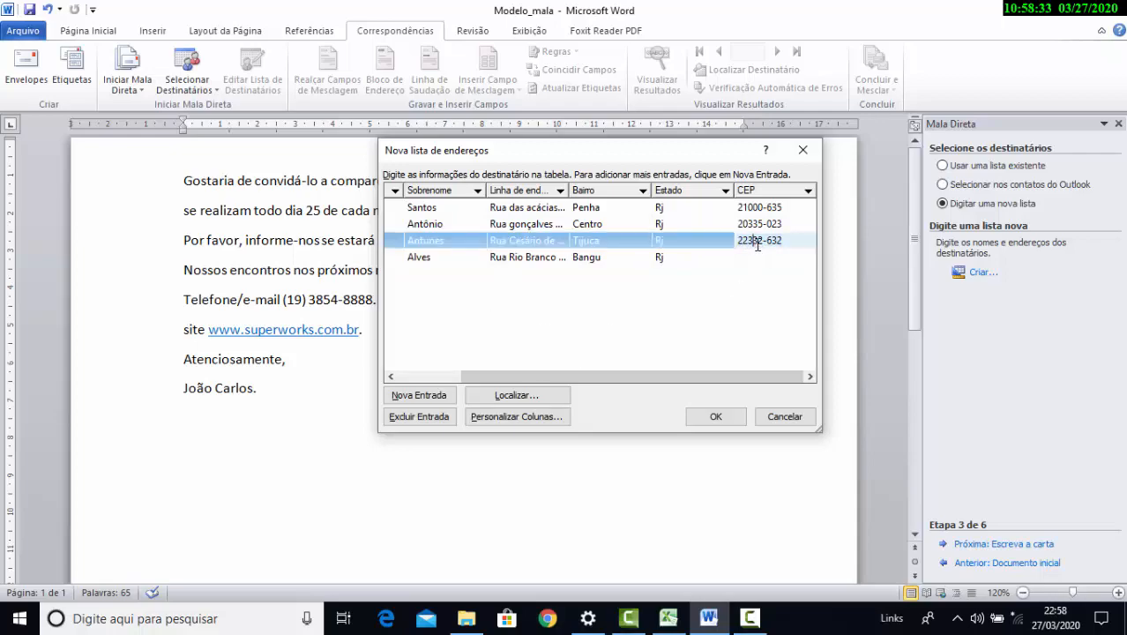
double_click(764, 242)
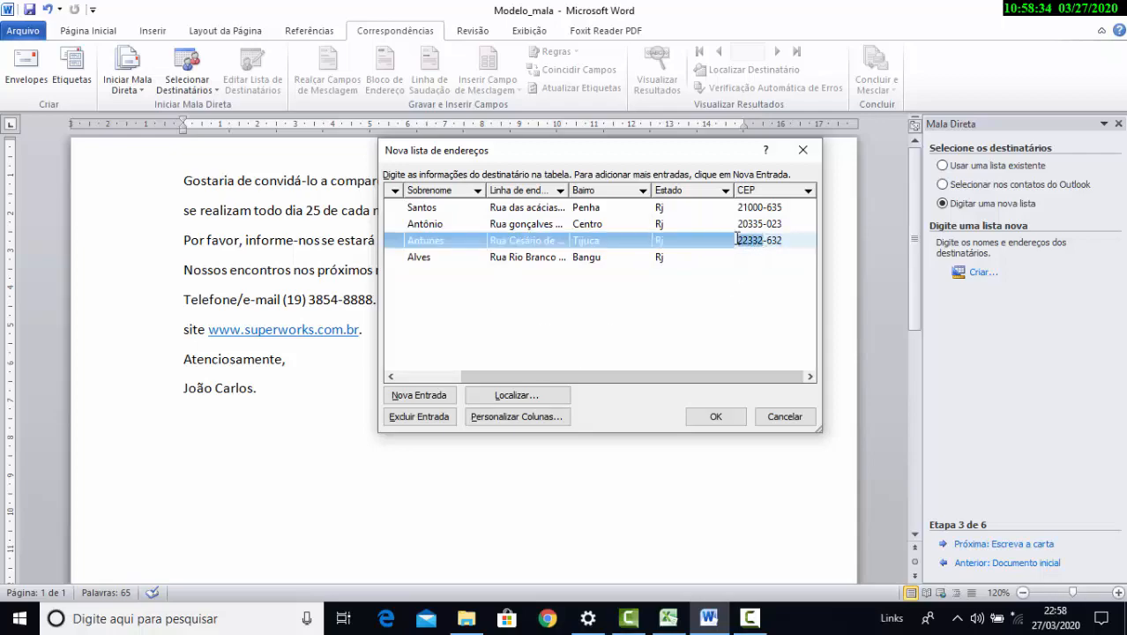
left_click(782, 243)
left_click(760, 256)
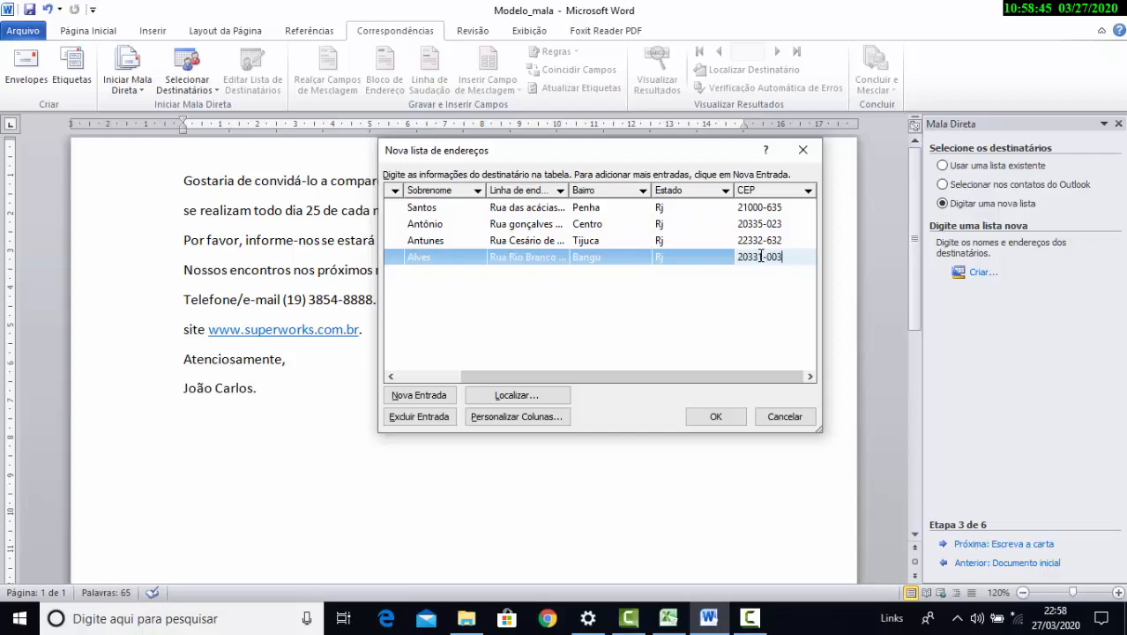
- Check the recipient entries and save the address list as Lista de contatos in Minhas fontes de dados
left_click_drag(717, 388, 529, 386)
left_click(438, 210)
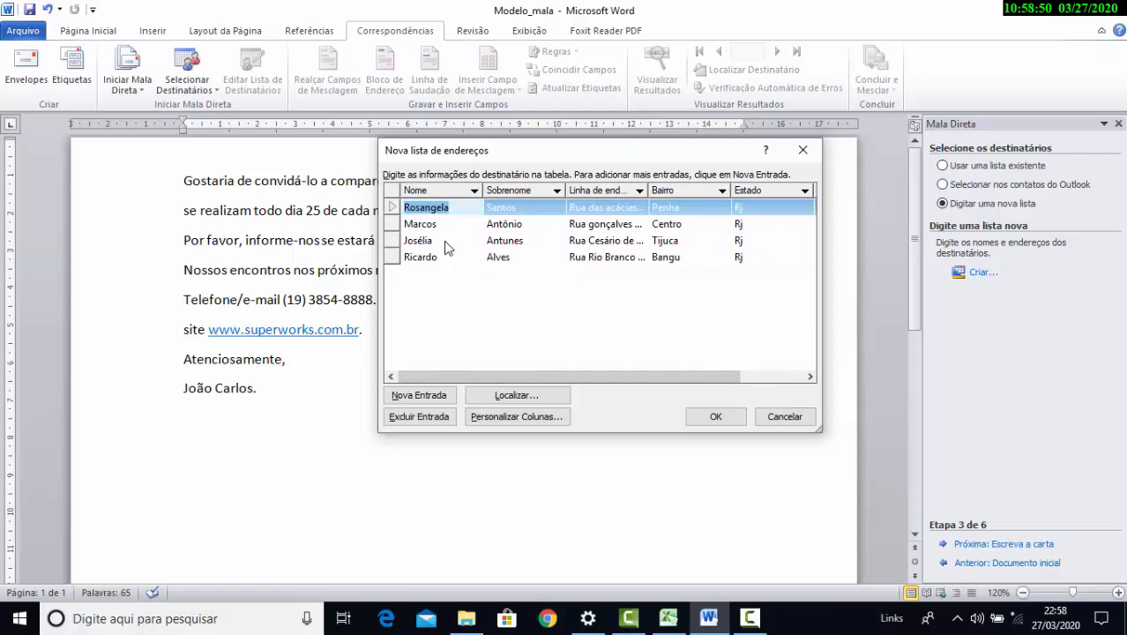
left_click(435, 224)
left_click(441, 262)
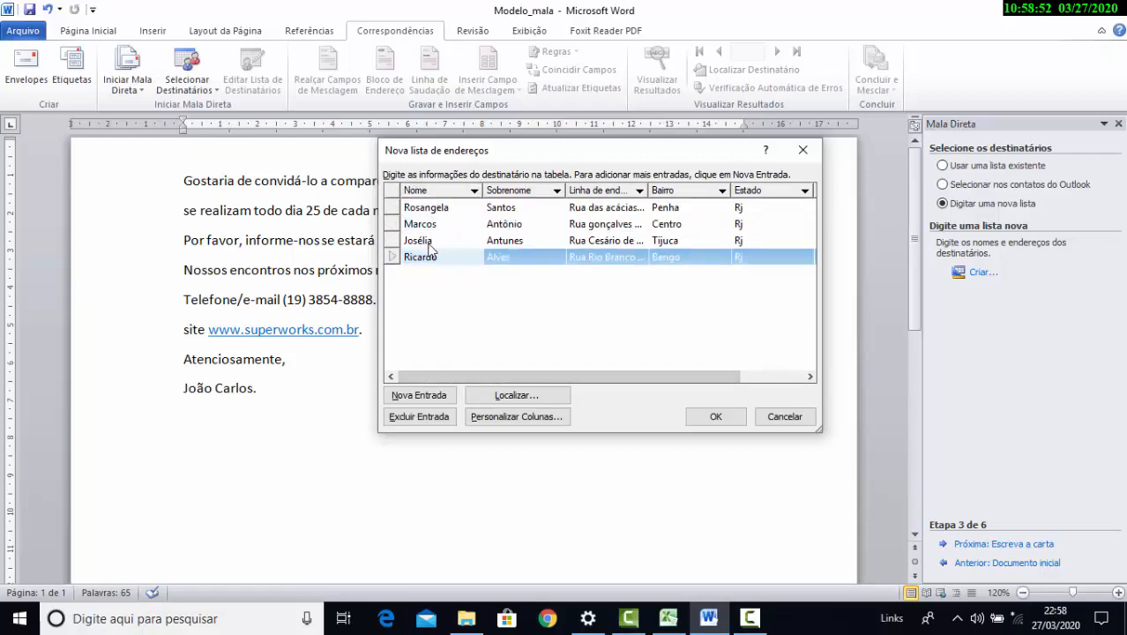
left_click(719, 419)
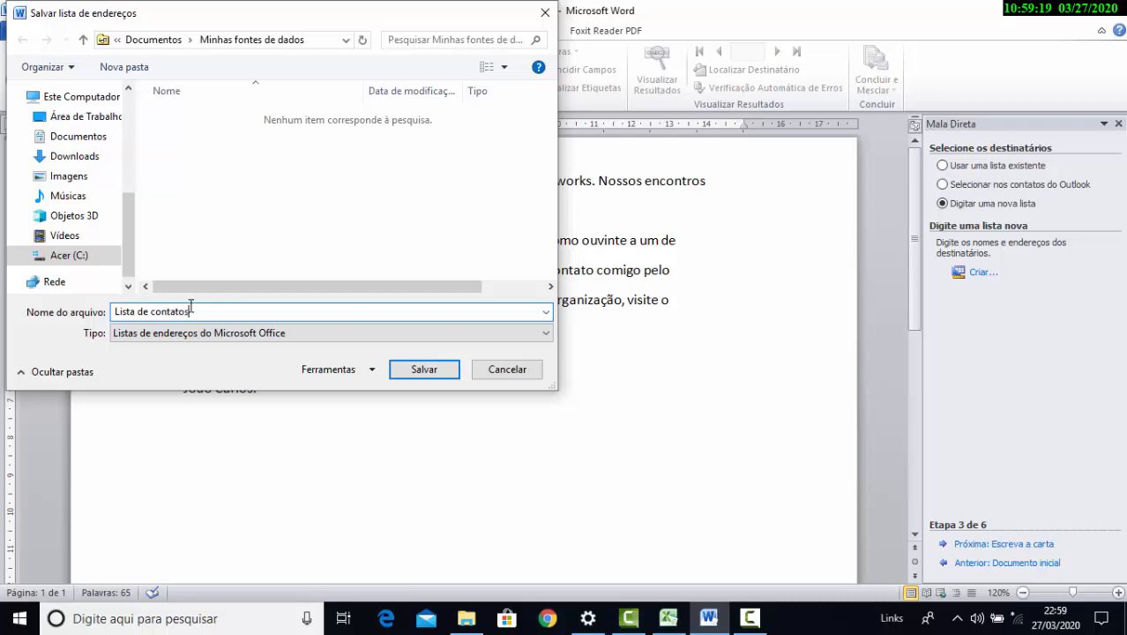
left_click(446, 371)
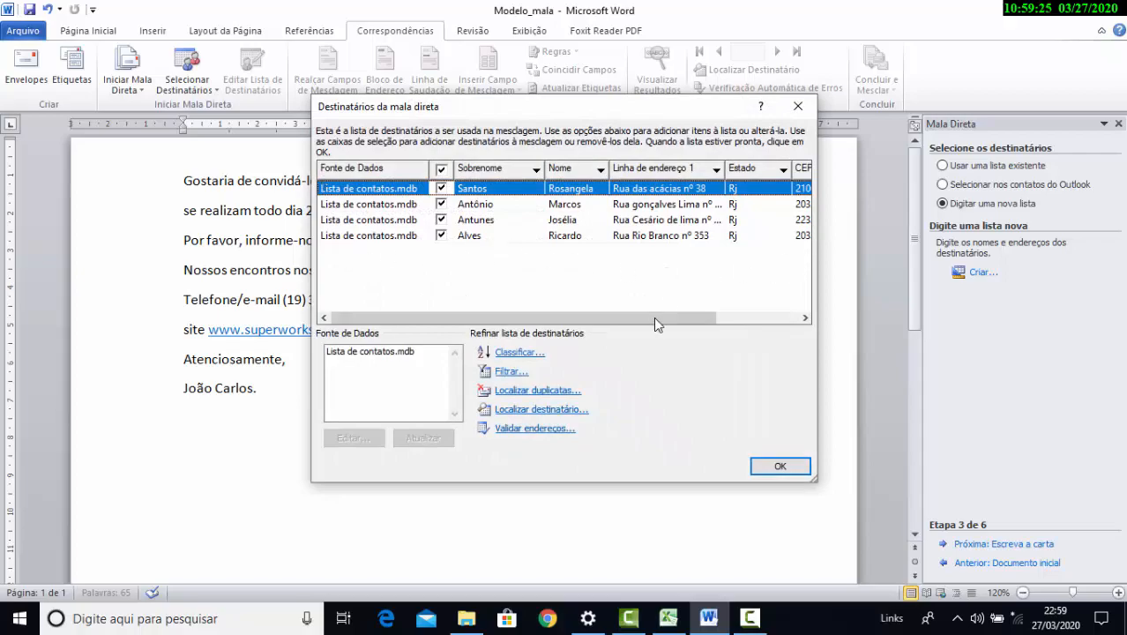
- Accept the merge recipients with every entry of Lista de contatos included and advance the wizard to Escreva a carta
mouse_move(653, 317)
left_mouse_down()
mouse_move(731, 315)
mouse_move(651, 317)
left_mouse_up()
left_click(442, 170)
left_click(441, 171)
left_click(441, 204)
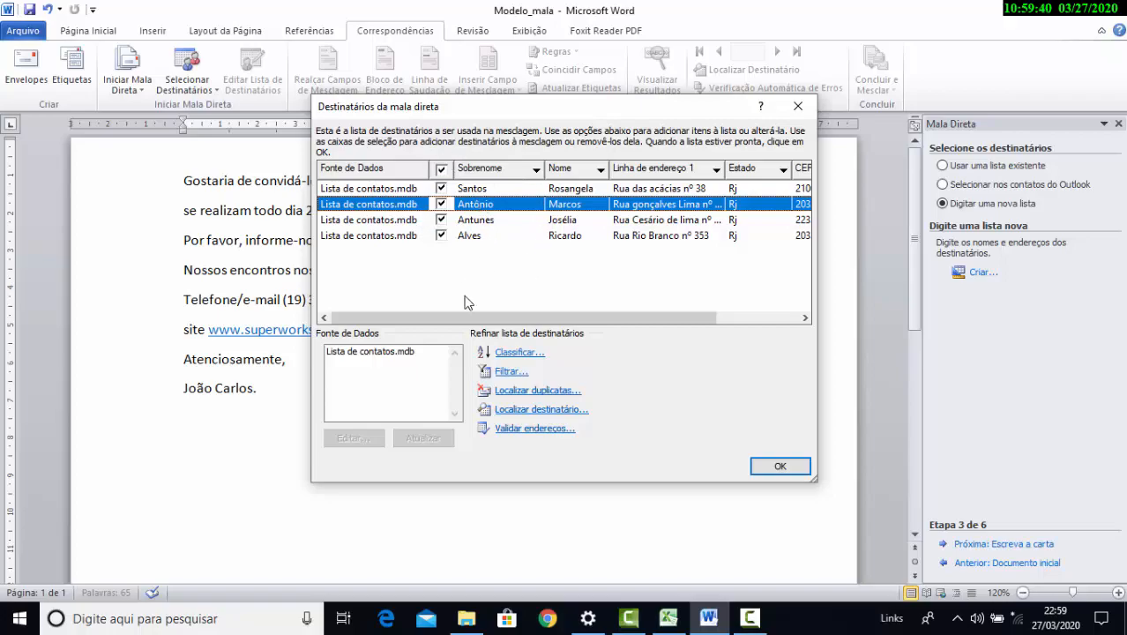
left_click(783, 465)
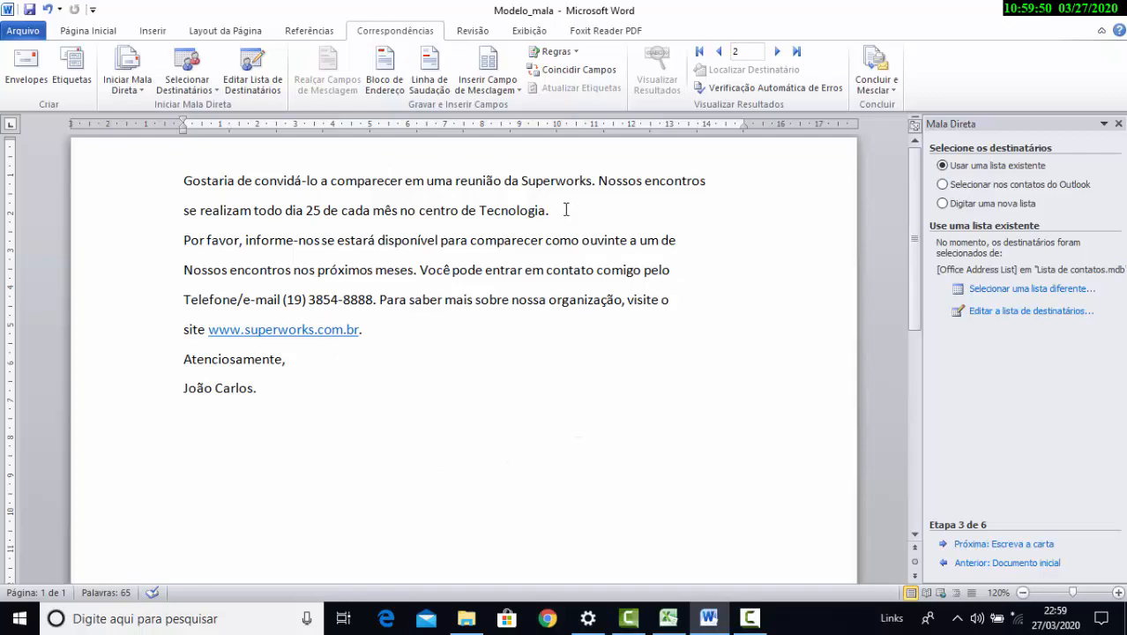
left_click(979, 546)
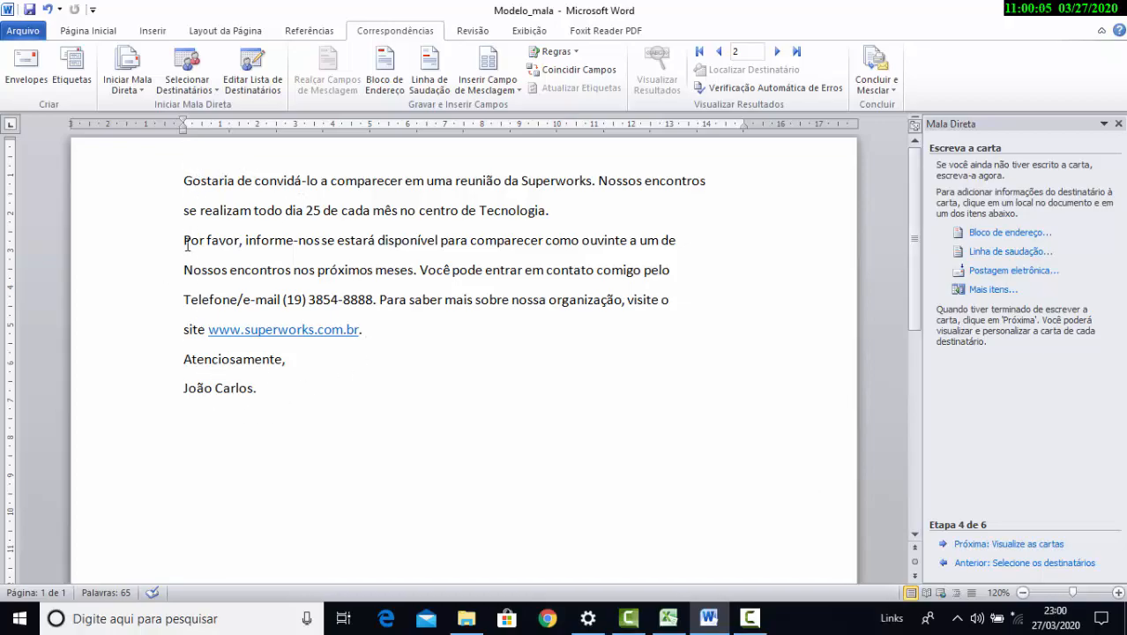
scroll(187, 282, "down", 2)
scroll(190, 270, "up", 2)
left_click_drag(191, 169, 269, 384)
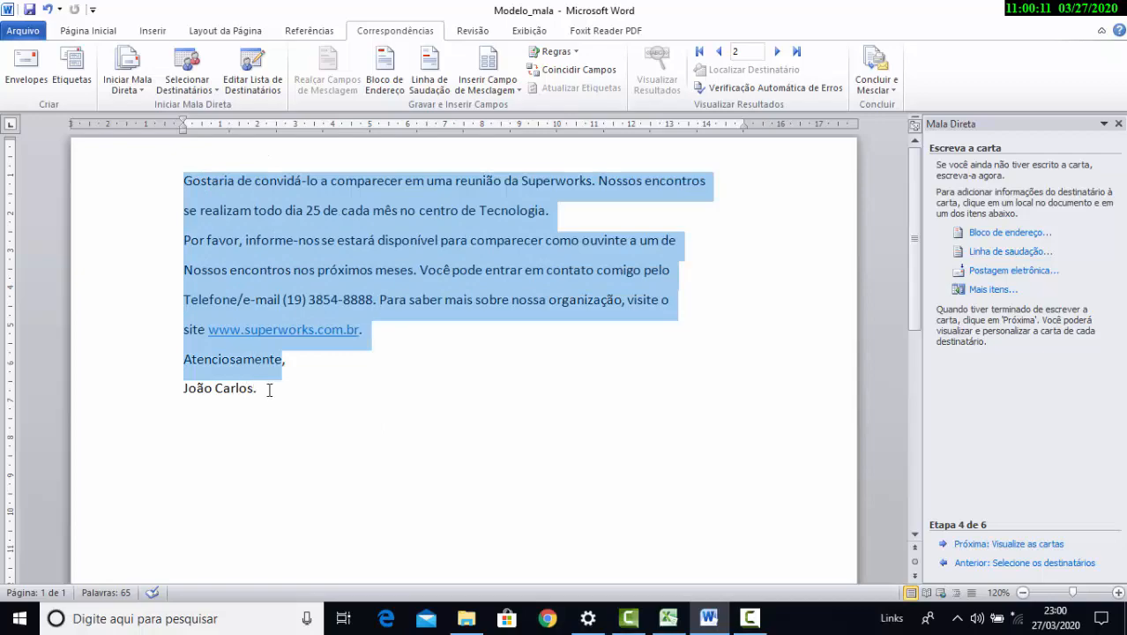
left_click(269, 383)
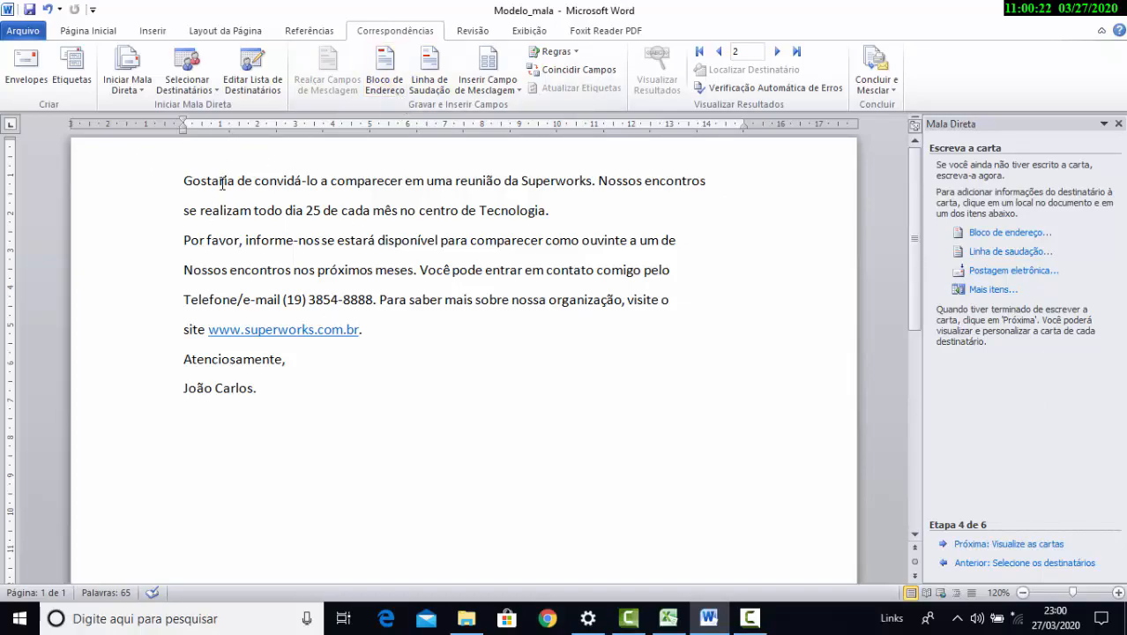
- Insert an address block on the empty line above the letter text, using the recipient name format "Paulo"
left_click(385, 84)
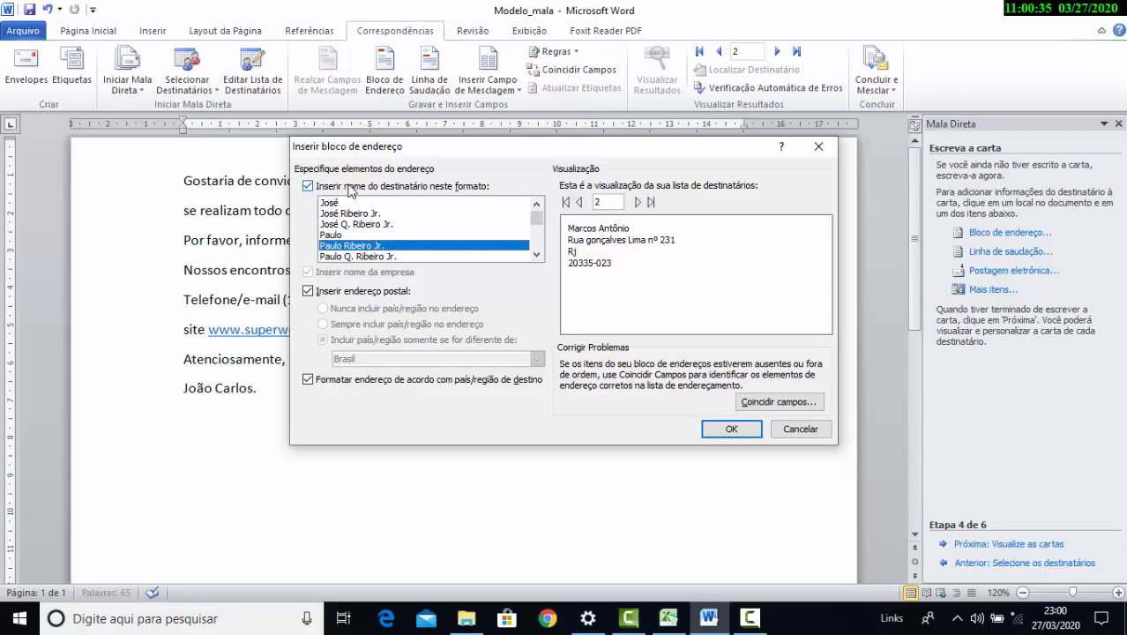
left_click(581, 203)
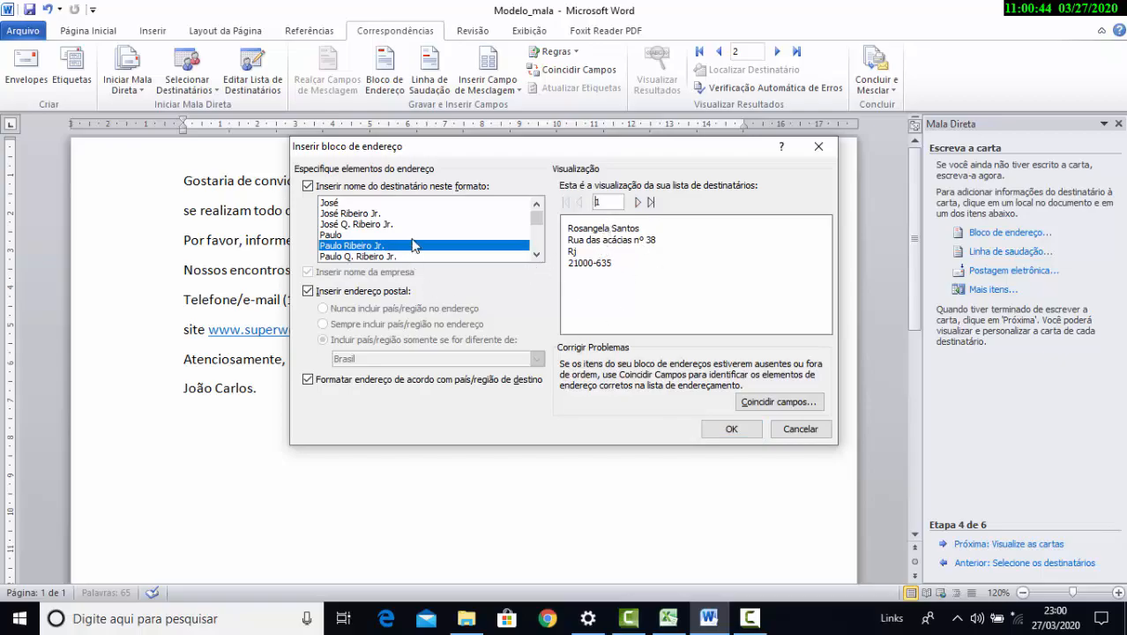
left_click(367, 213)
left_click(368, 224)
double_click(369, 235)
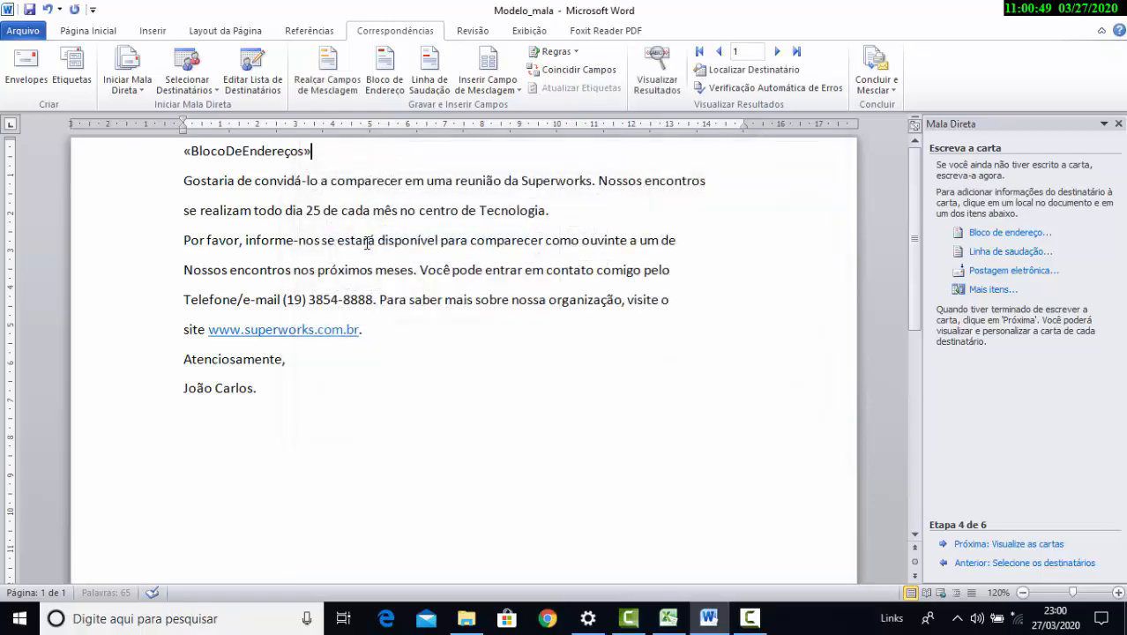
double_click(363, 241)
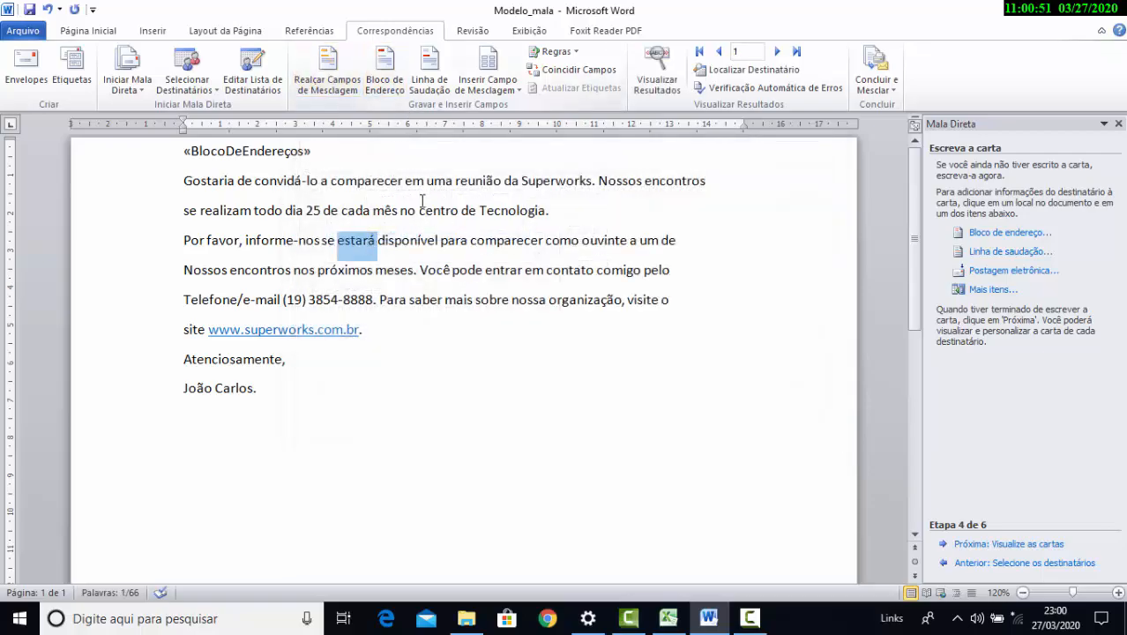
left_click(303, 151)
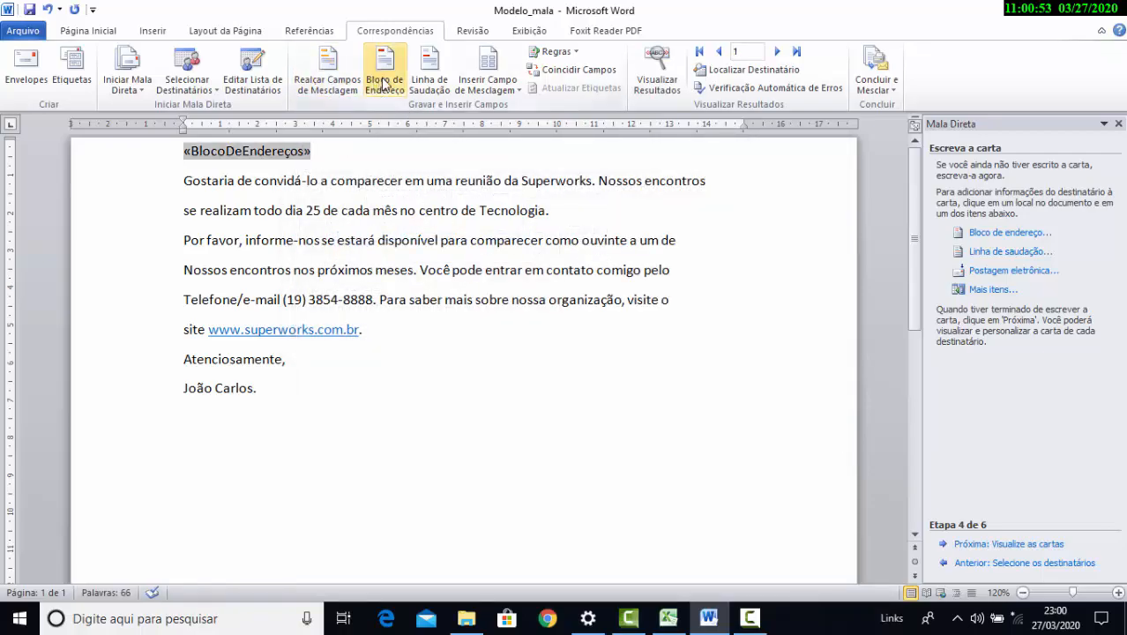
left_click(384, 82)
left_click(381, 256)
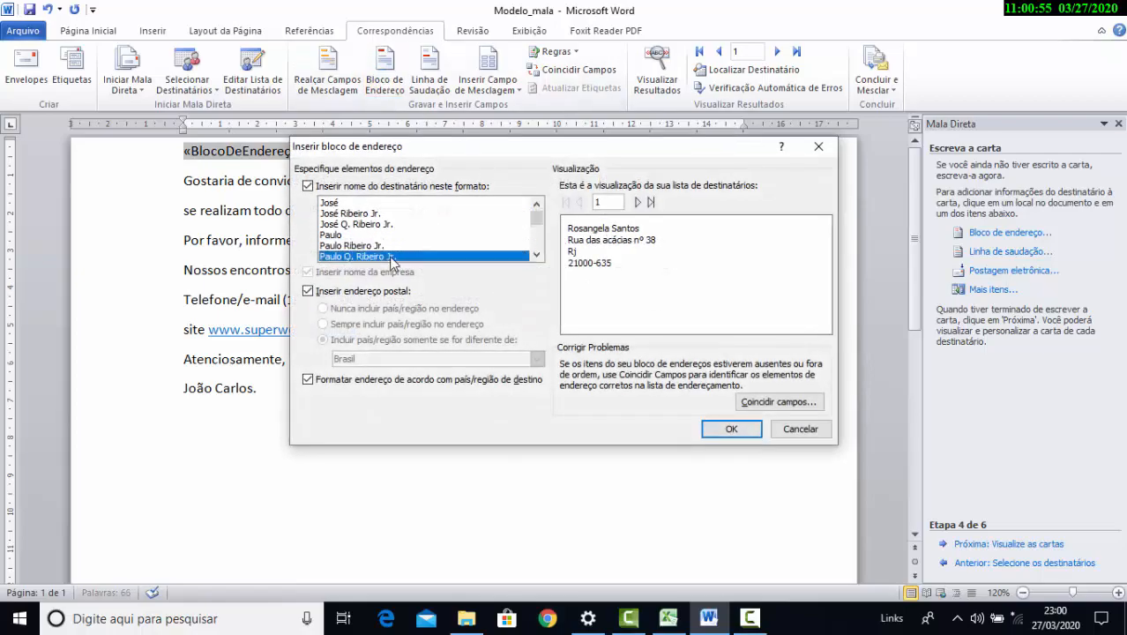
key("Return")
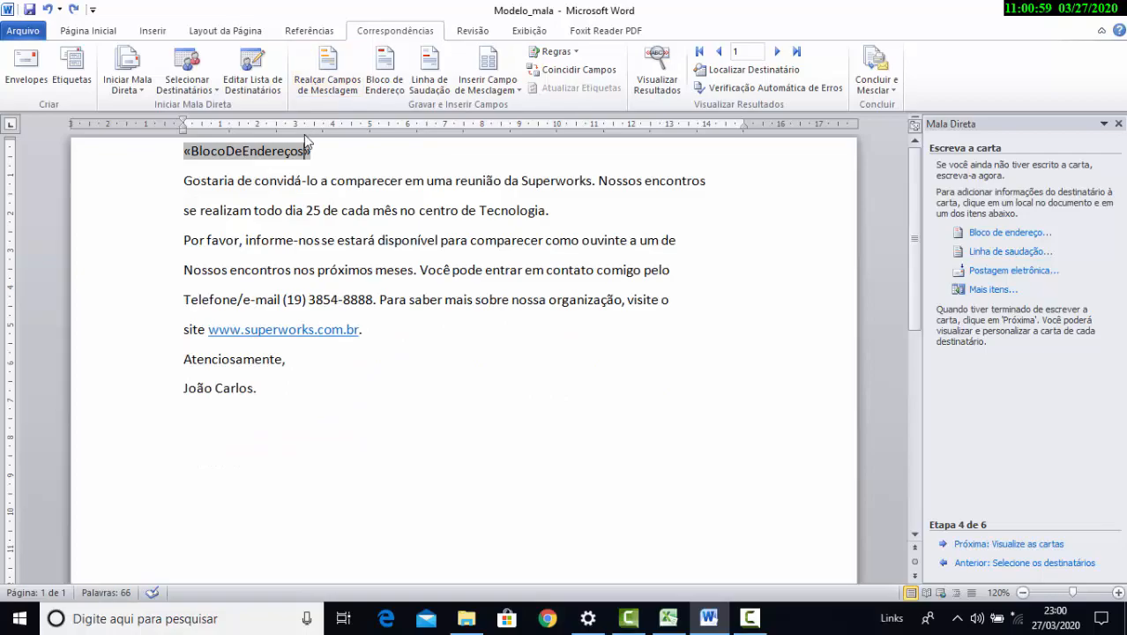
- Delete the address block and insert a new one in its place with the recipient name format "José Q. Ribeiro Jr."
key("BackSpace")
key("BackSpace")
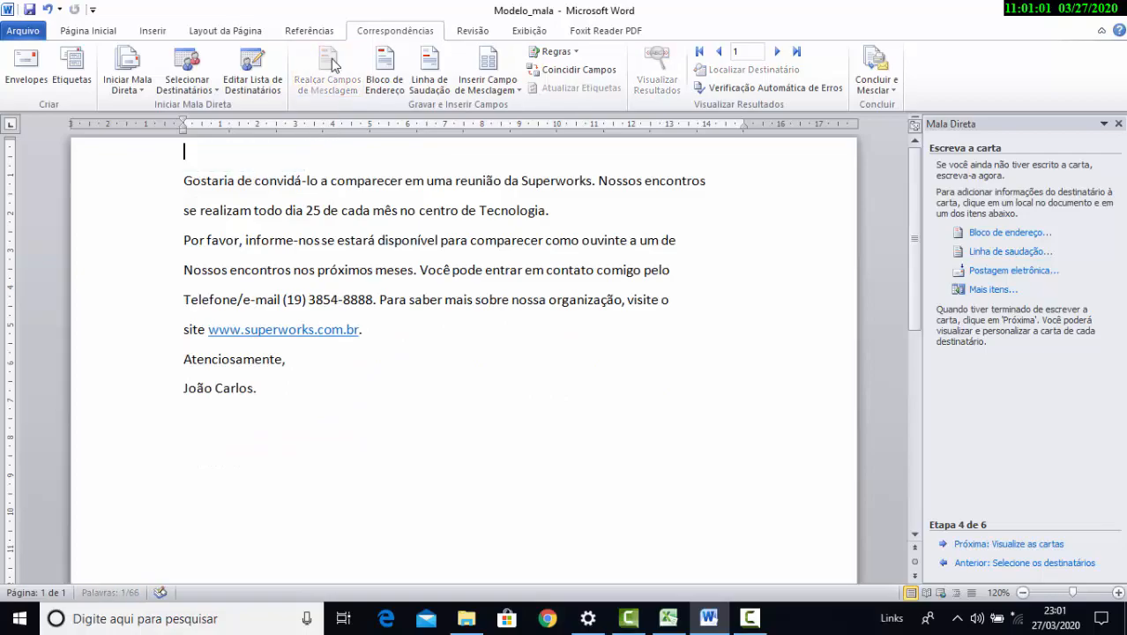
left_click(393, 85)
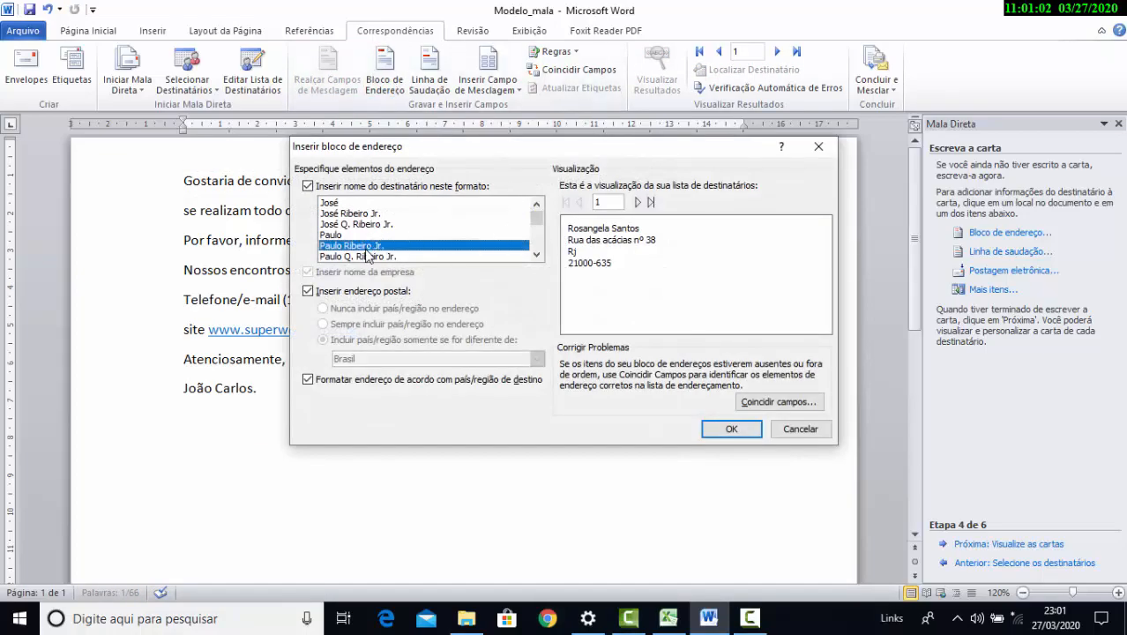
left_click(360, 224)
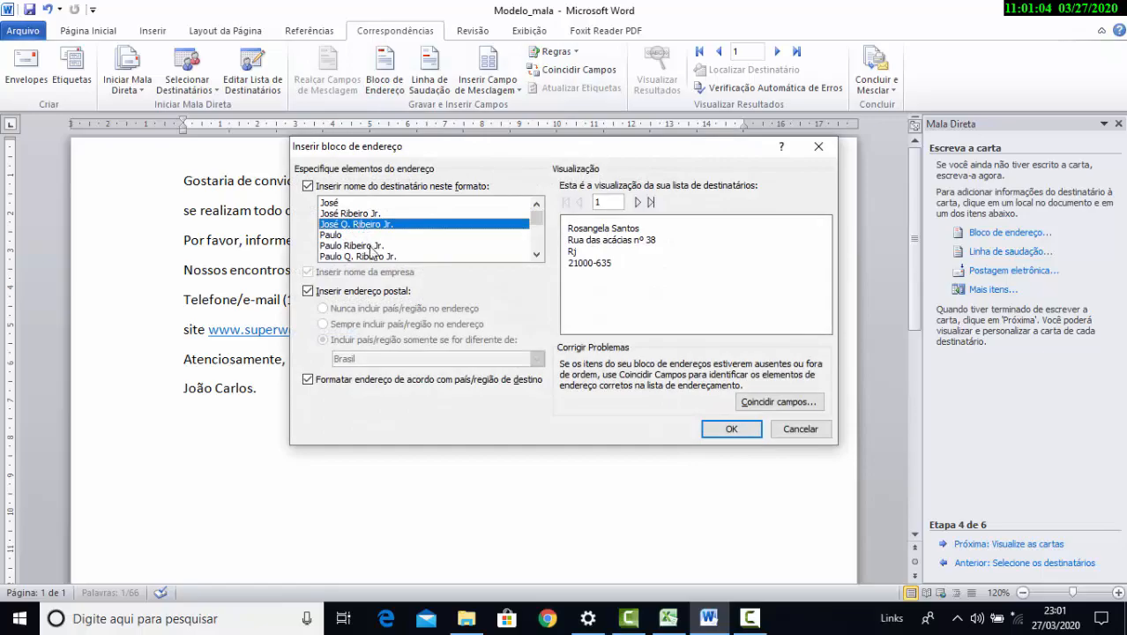
left_click(731, 429)
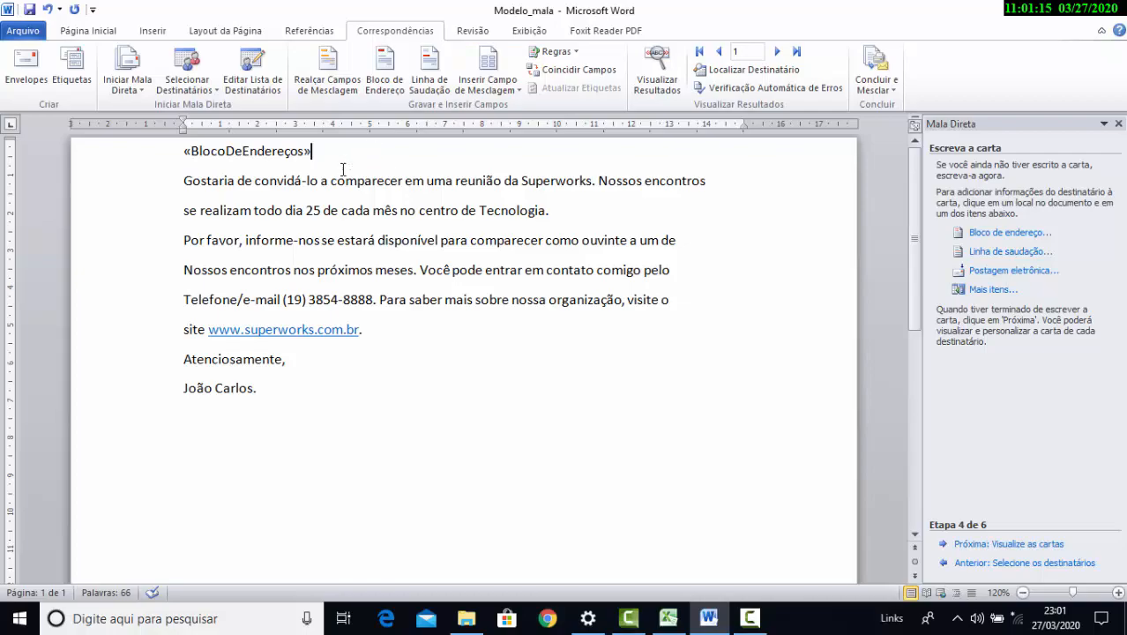
- Add an empty line below the address block and start a greeting line there with the salutation "Prezado"
scroll(342, 171, "down", 2)
scroll(296, 156, "up", 2)
key("Return")
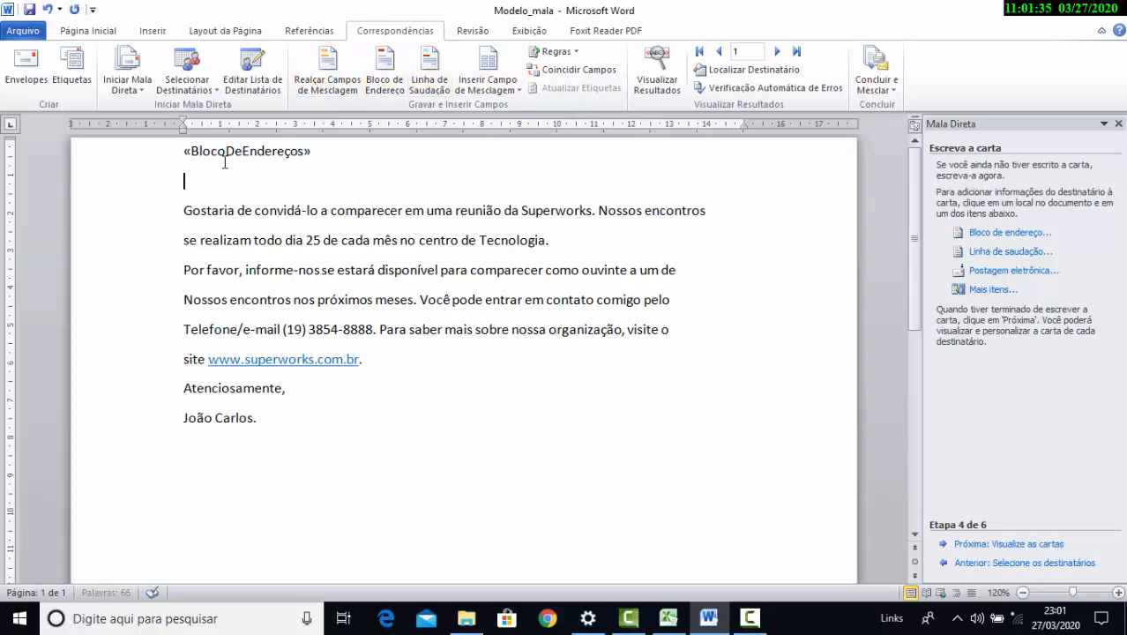
left_click(431, 79)
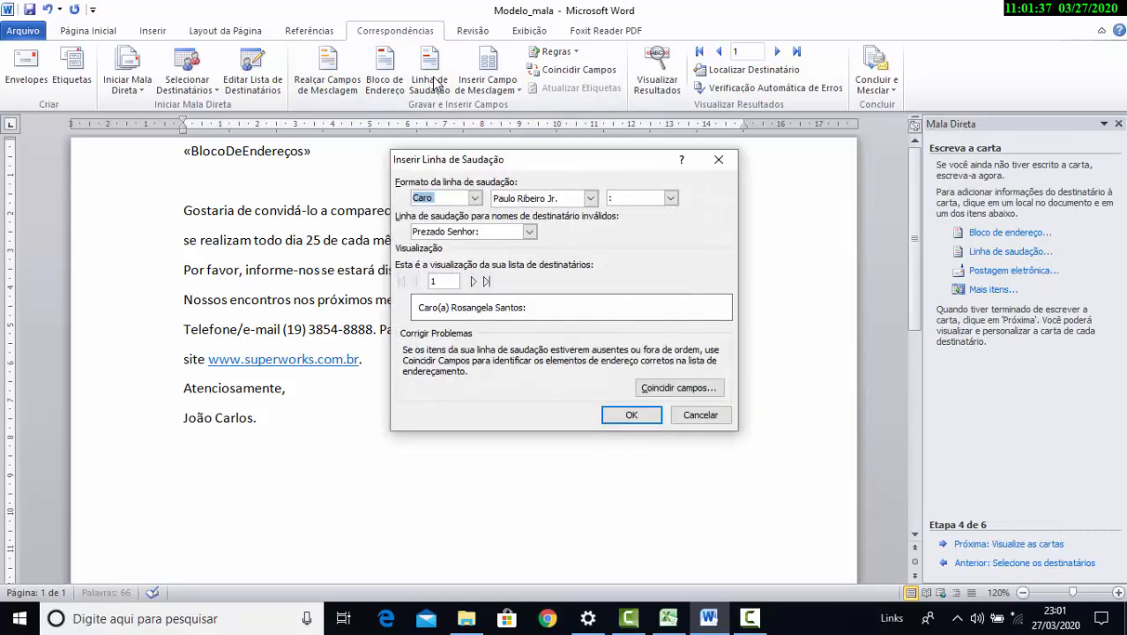
left_click_drag(495, 160, 495, 120)
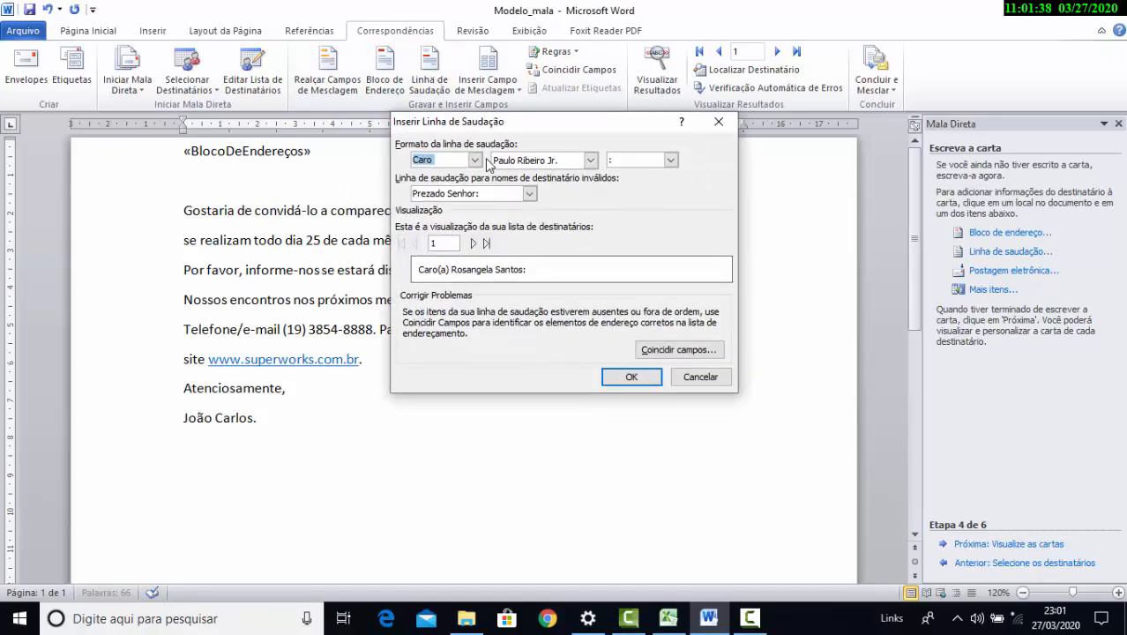
left_click(475, 161)
left_click(476, 161)
left_click(589, 162)
left_click(589, 163)
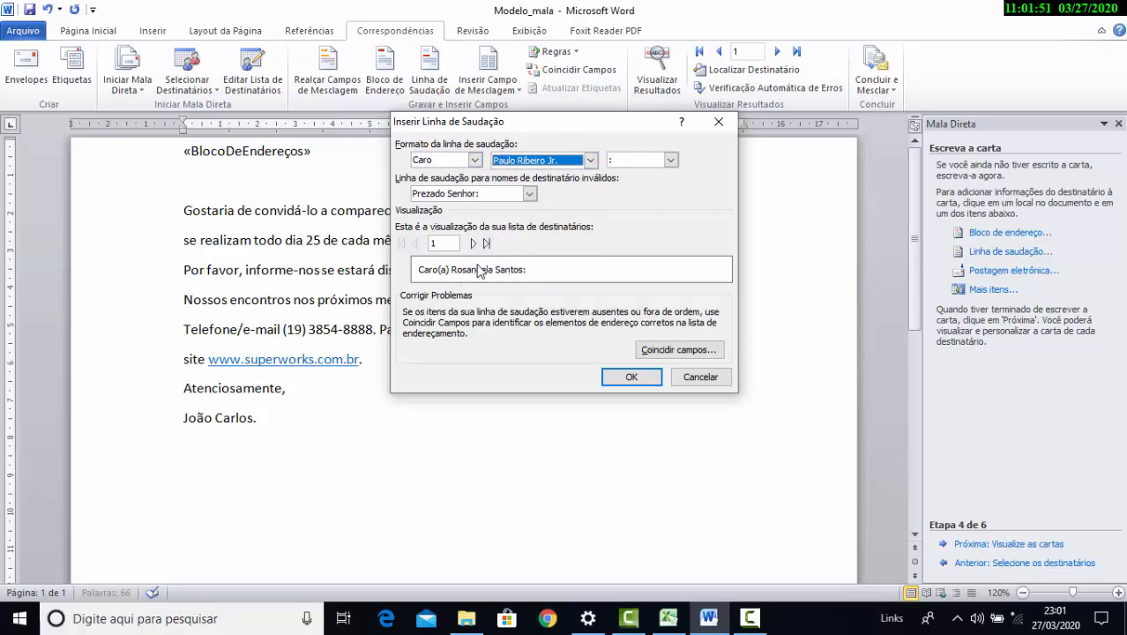
left_click(475, 161)
left_click(441, 186)
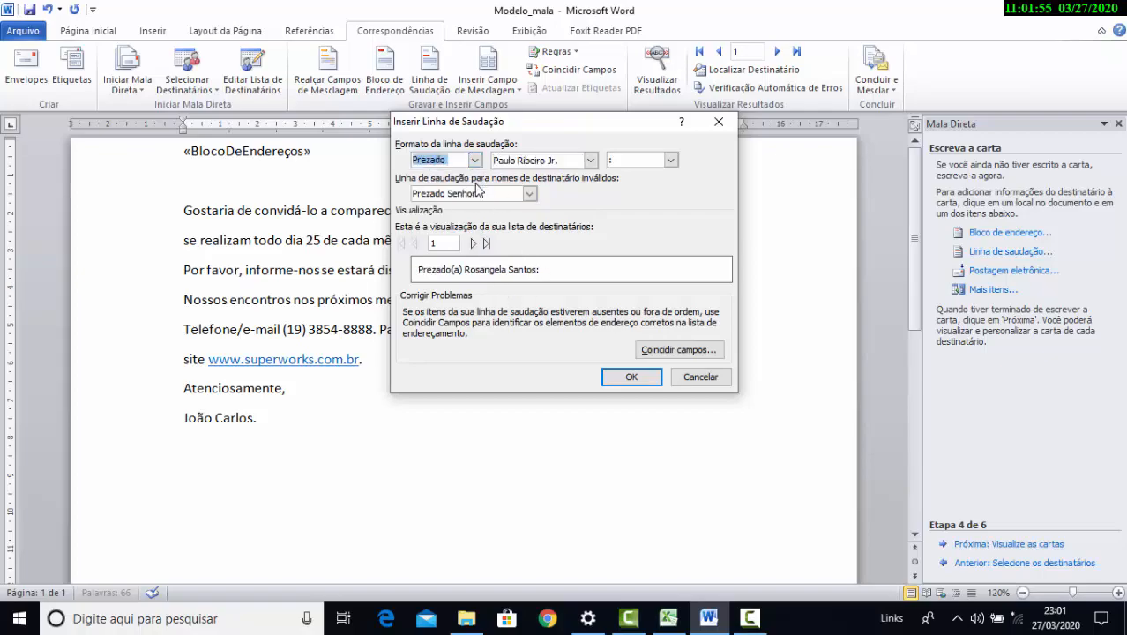
left_click(467, 159)
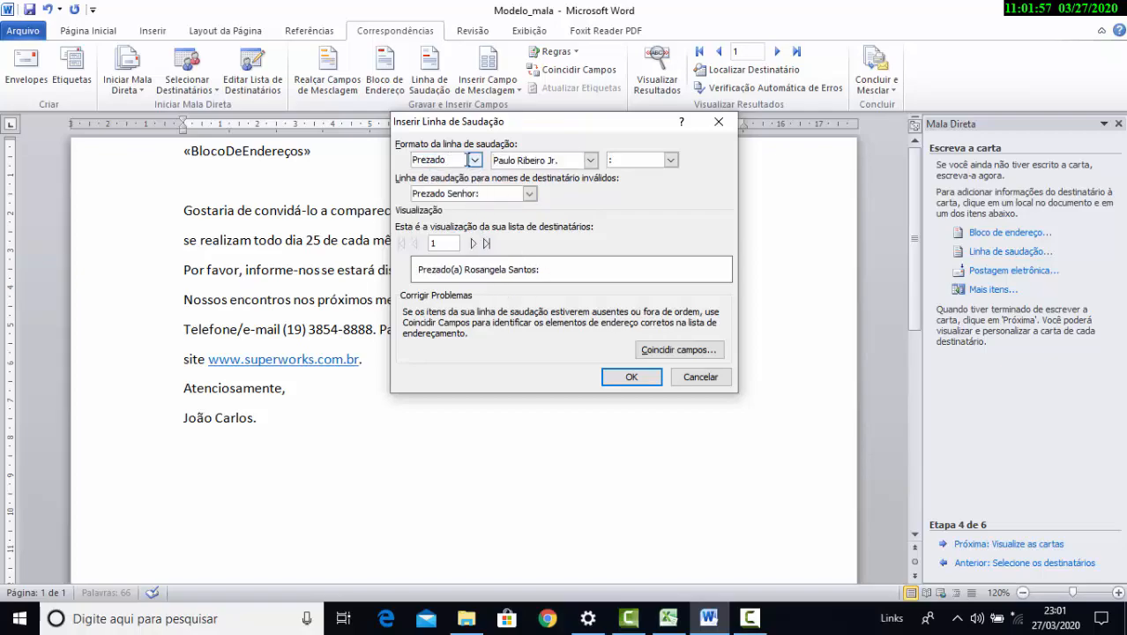
- Preview the greeting line for the first few recipients and return to the first one
left_click(473, 243)
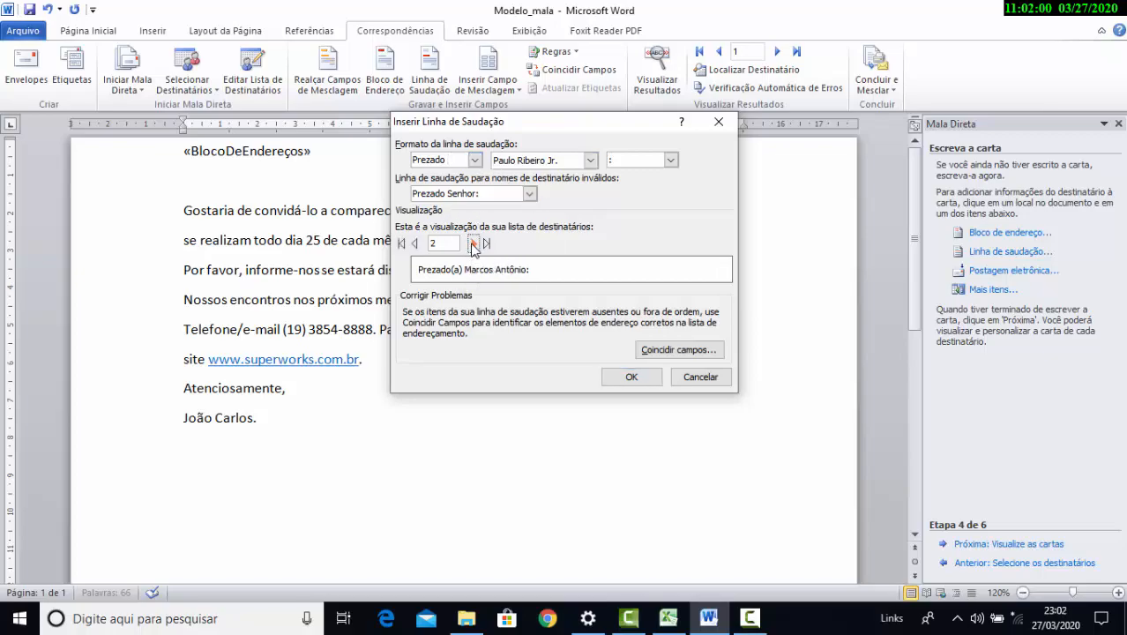
left_click(472, 244)
left_click(413, 245)
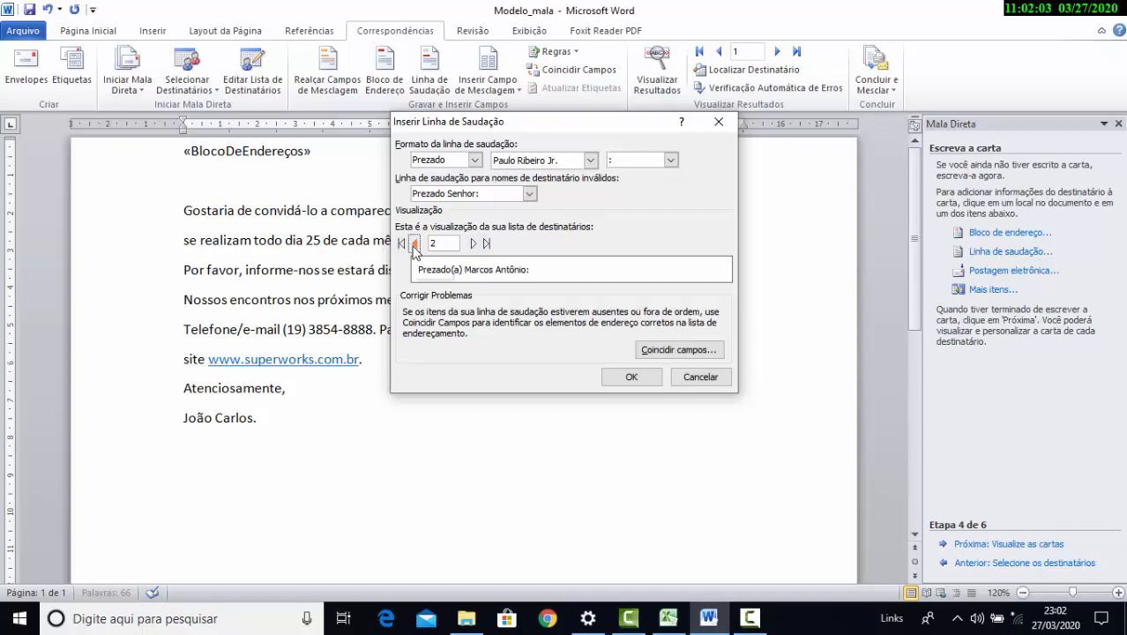
left_click(414, 246)
left_click(473, 245)
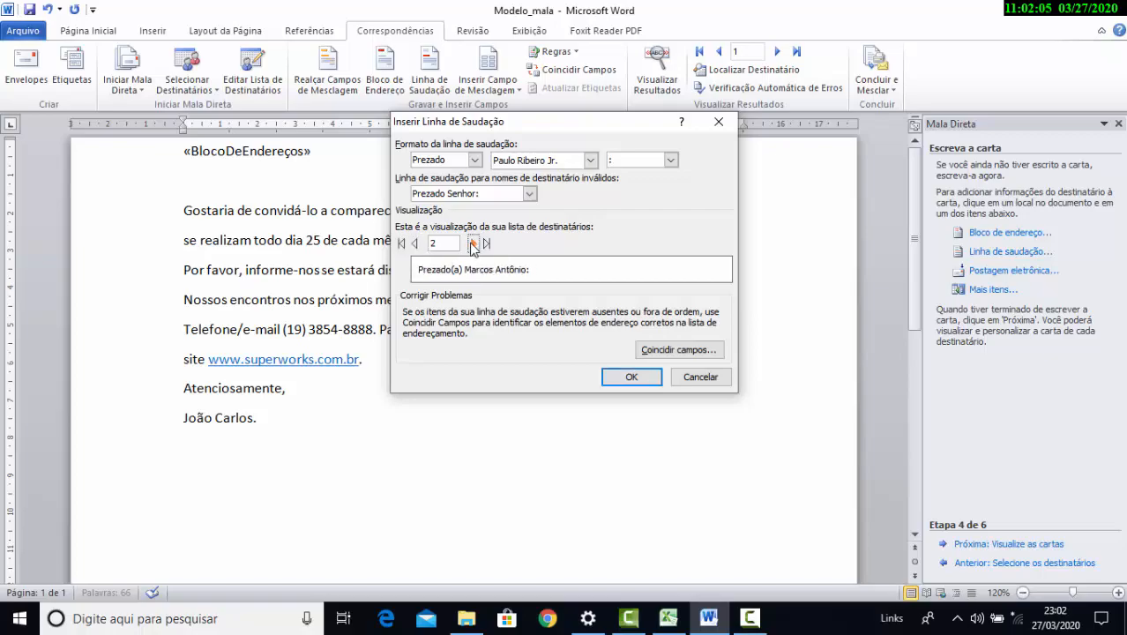
left_click(473, 245)
left_click(416, 244)
left_click(417, 244)
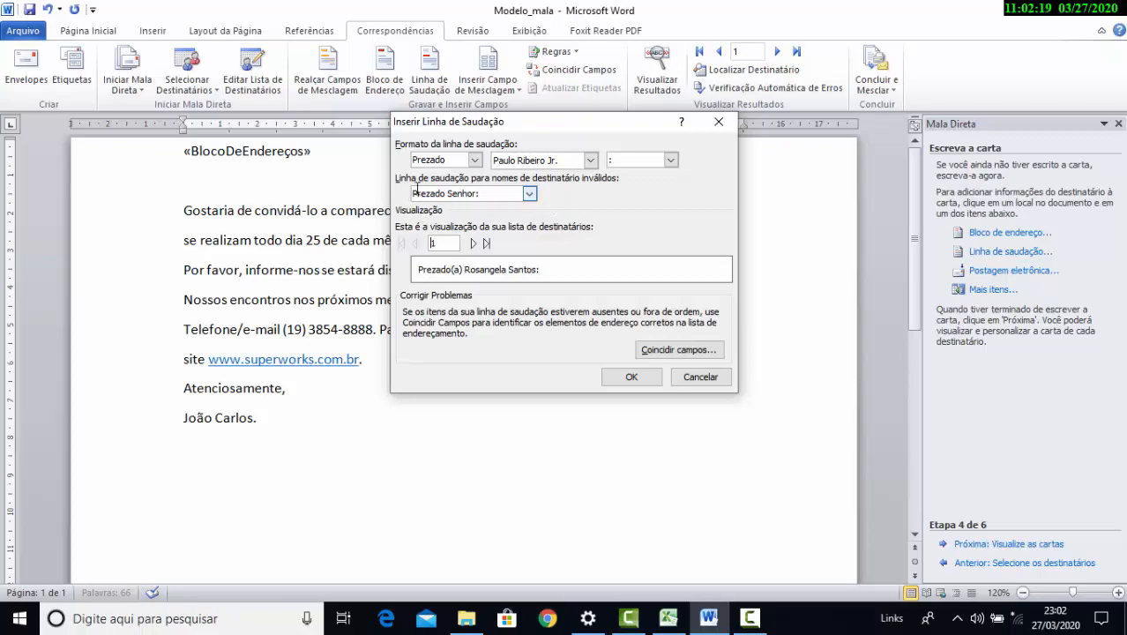
- Keep "Prezado Senhor:" as the greeting for invalid recipient names and insert the greeting line
left_click(529, 194)
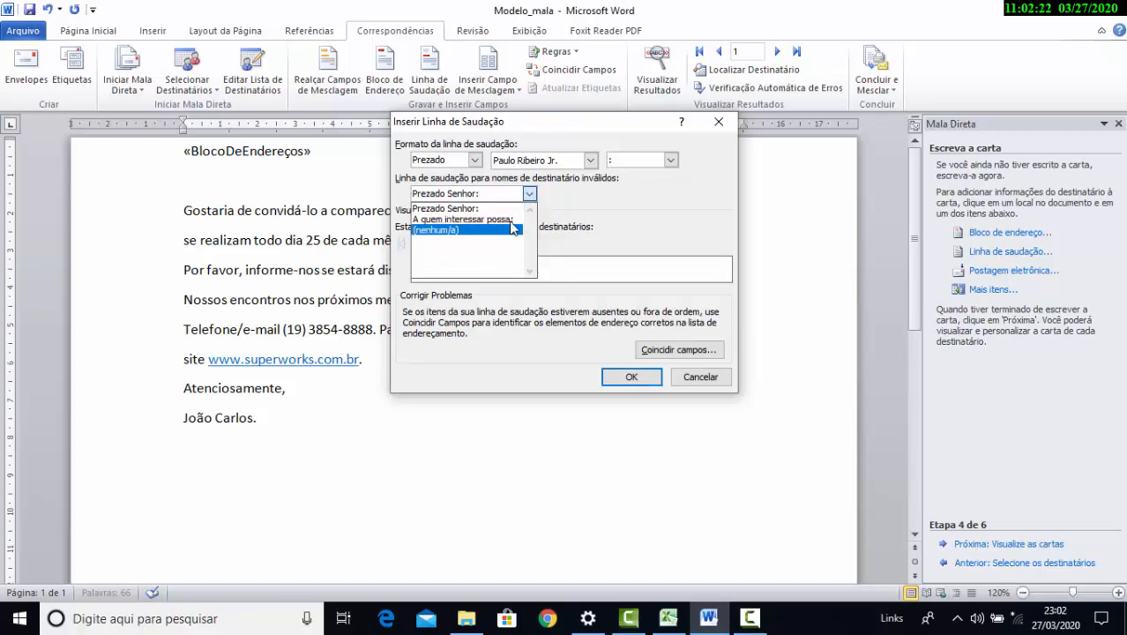
left_click(530, 194)
left_click(530, 195)
left_click(530, 195)
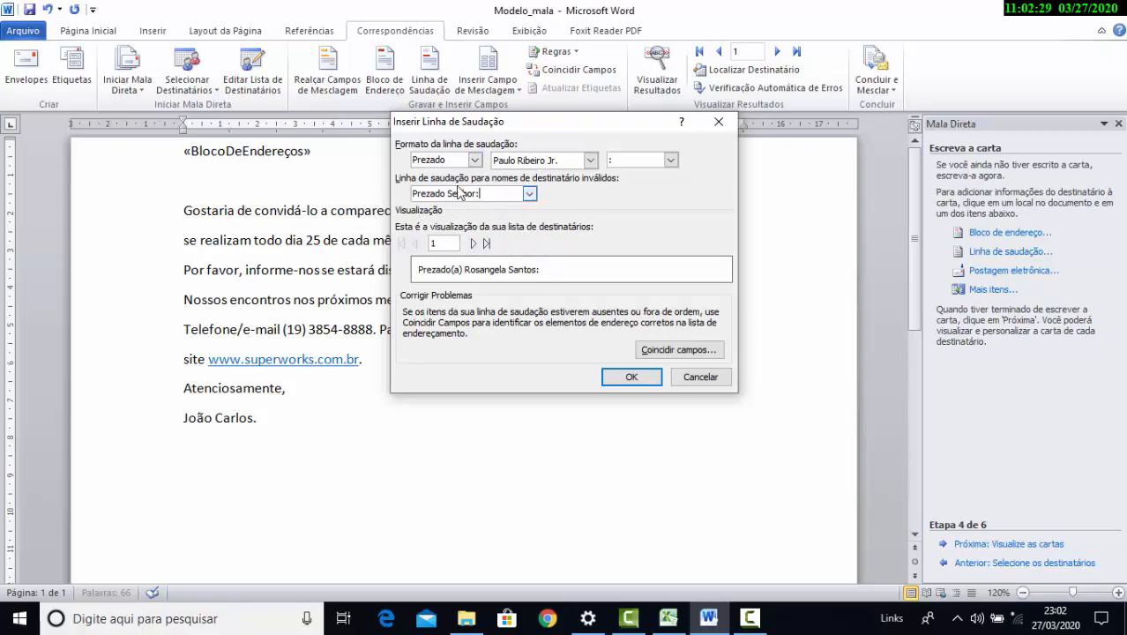
left_click_drag(494, 193, 465, 185)
left_click(626, 377)
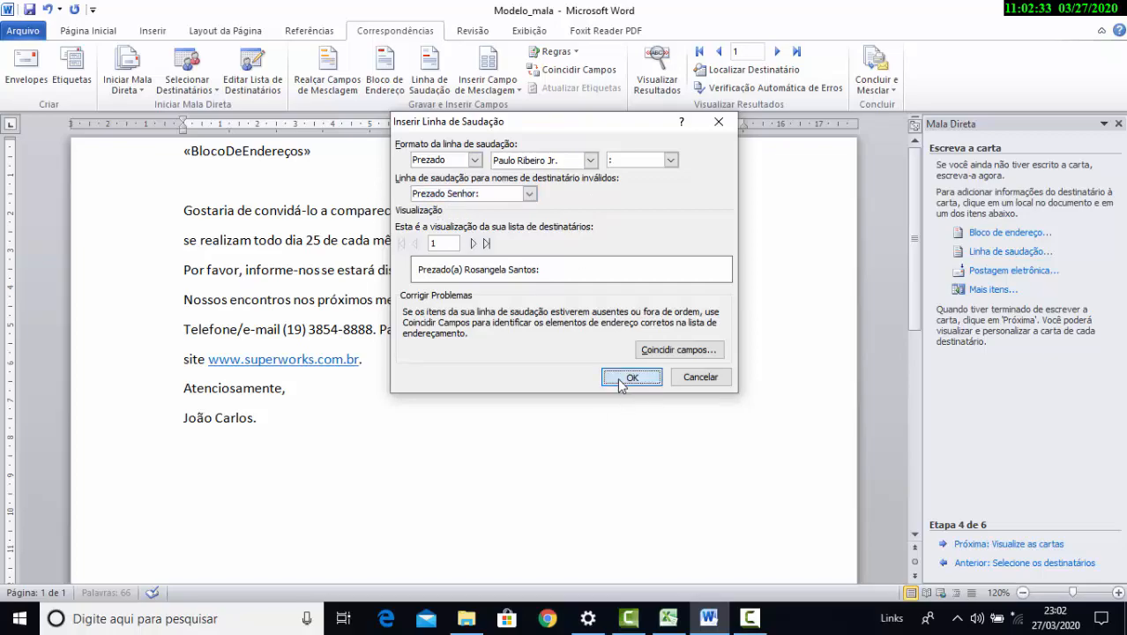
left_click_drag(330, 191, 197, 182)
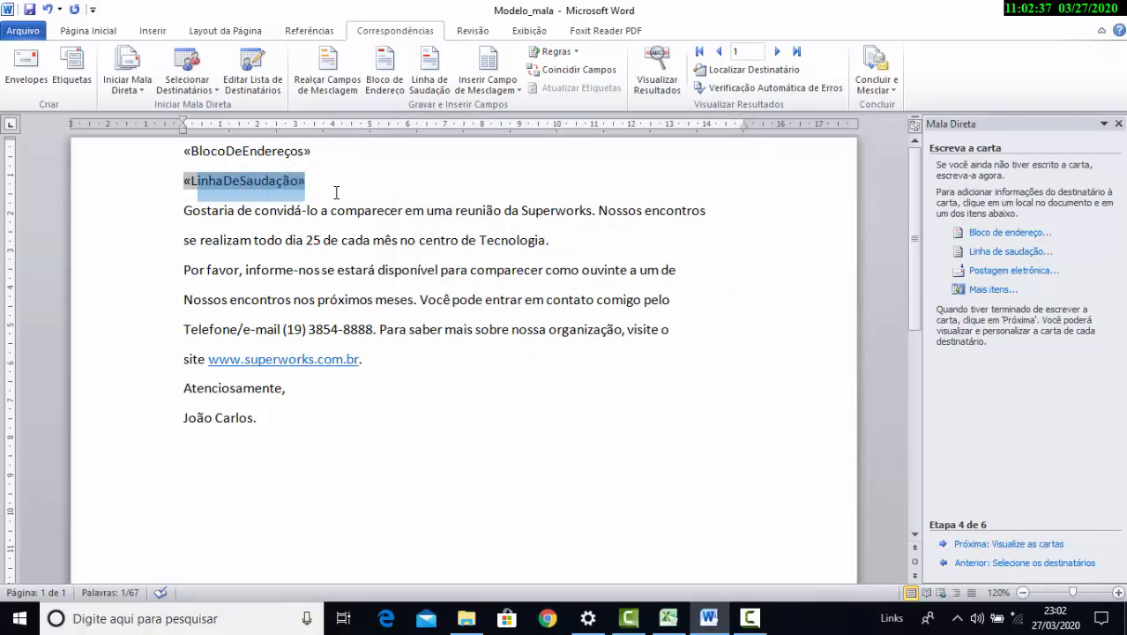
left_click(336, 189)
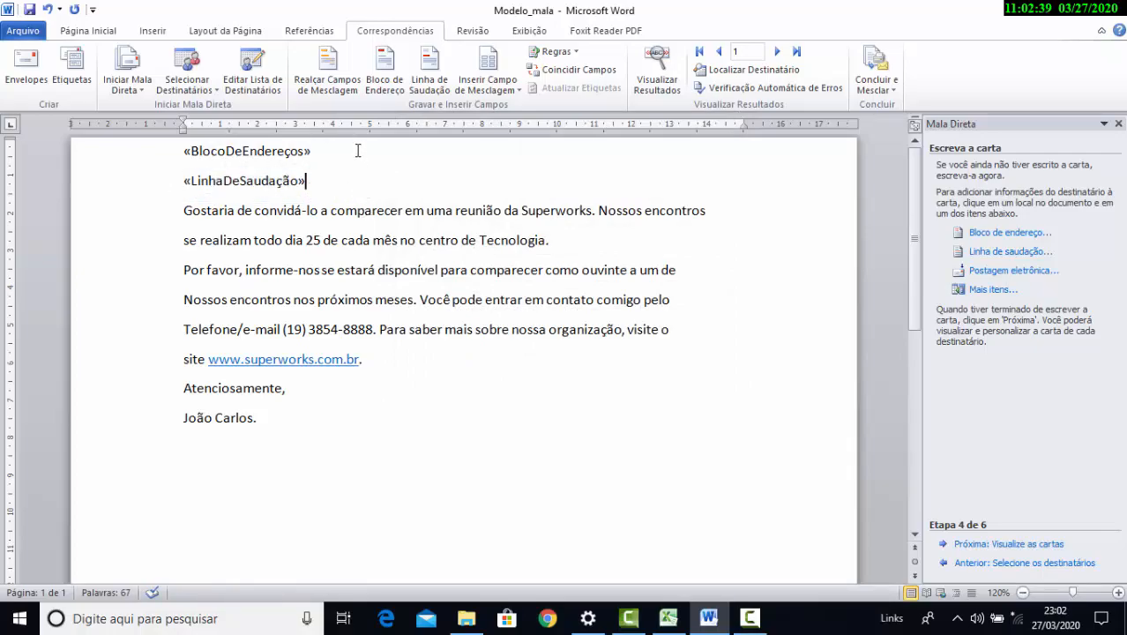
left_click_drag(357, 150, 160, 171)
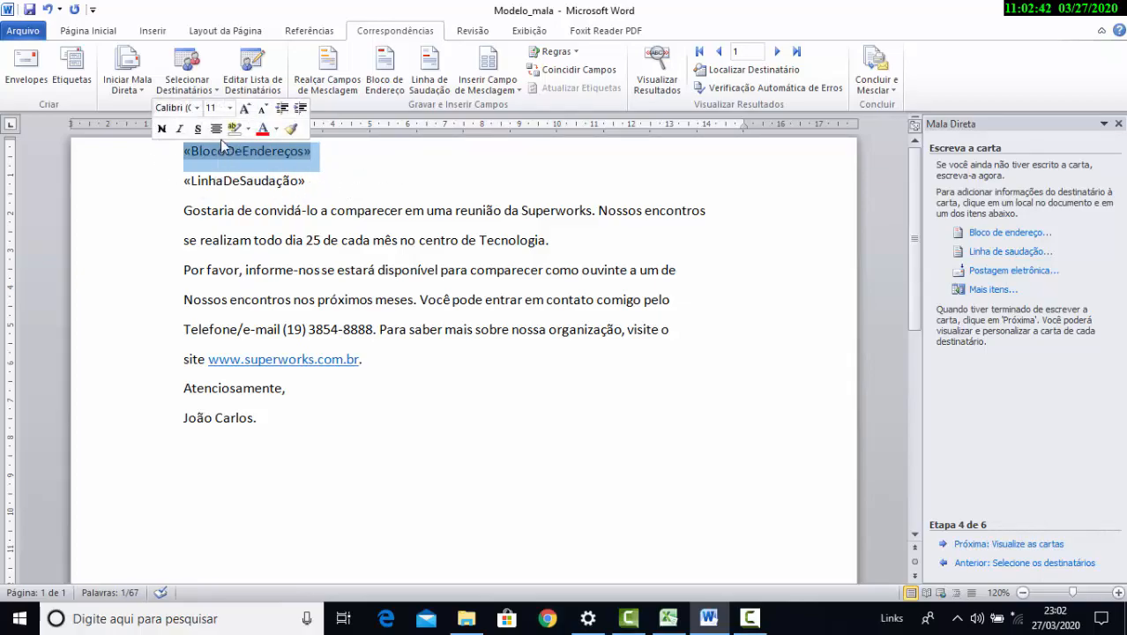
left_click(351, 190)
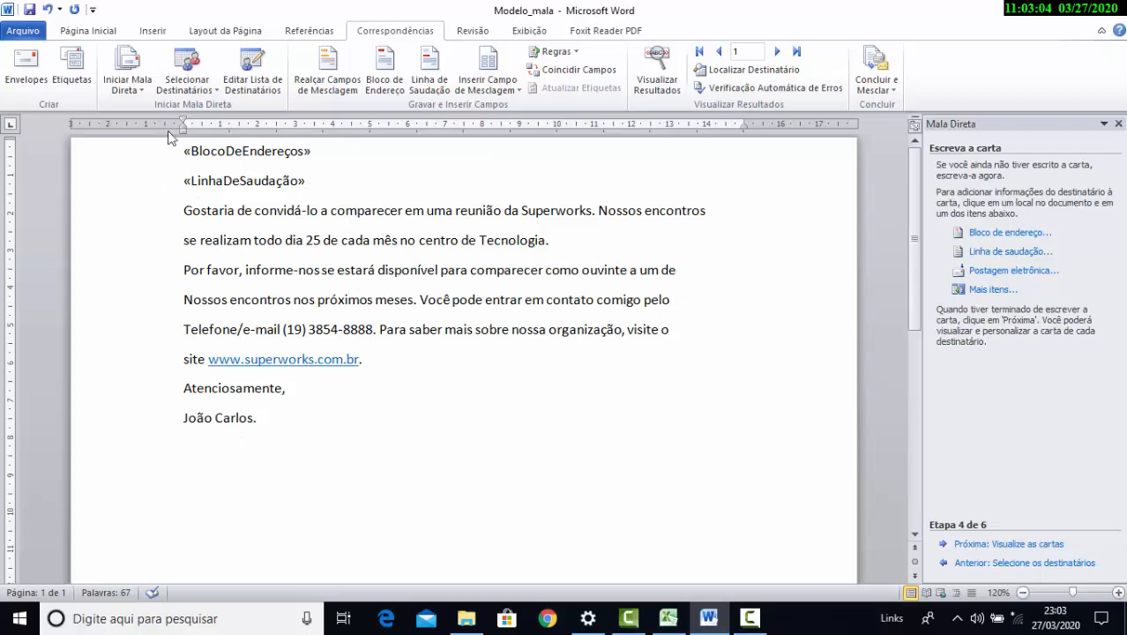
- Preview the merge results in the letter and examine the first recipient's address block and greeting line
left_click(665, 78)
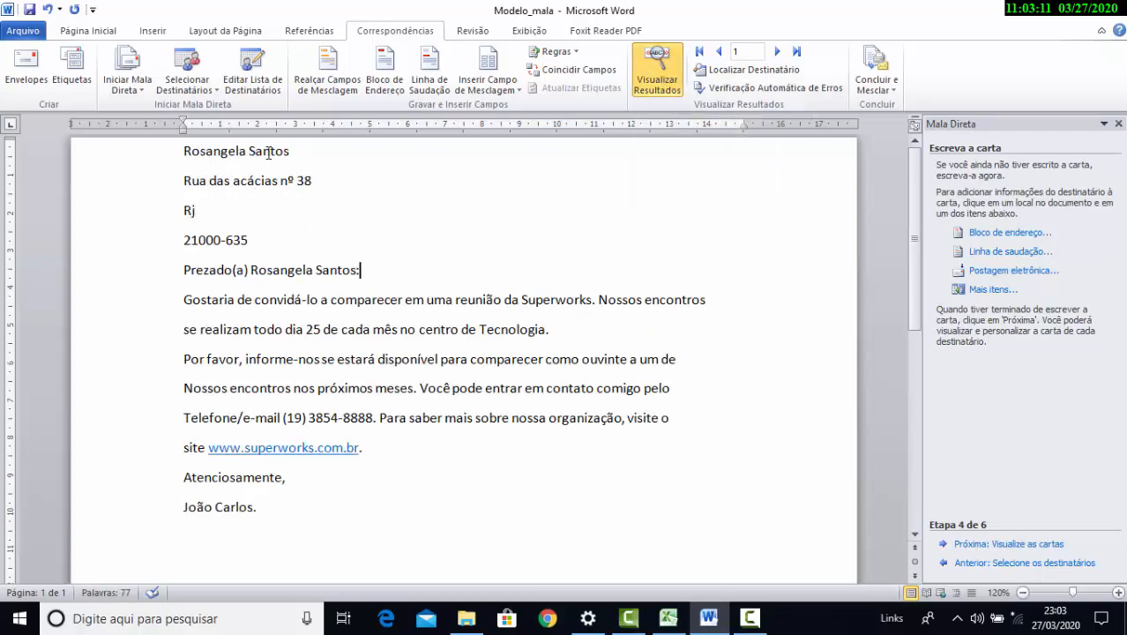
scroll(219, 324, "down", 1)
scroll(219, 324, "up", 1)
scroll(219, 324, "down", 1)
scroll(219, 324, "down", 1)
scroll(219, 324, "up", 2)
left_click(318, 180)
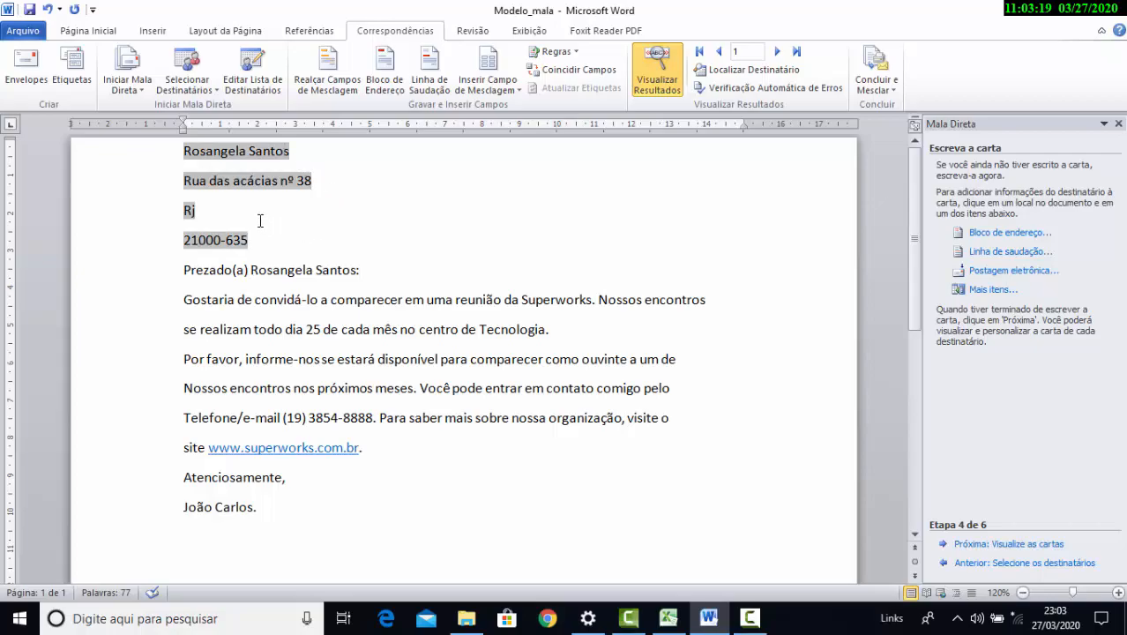
left_click(310, 254)
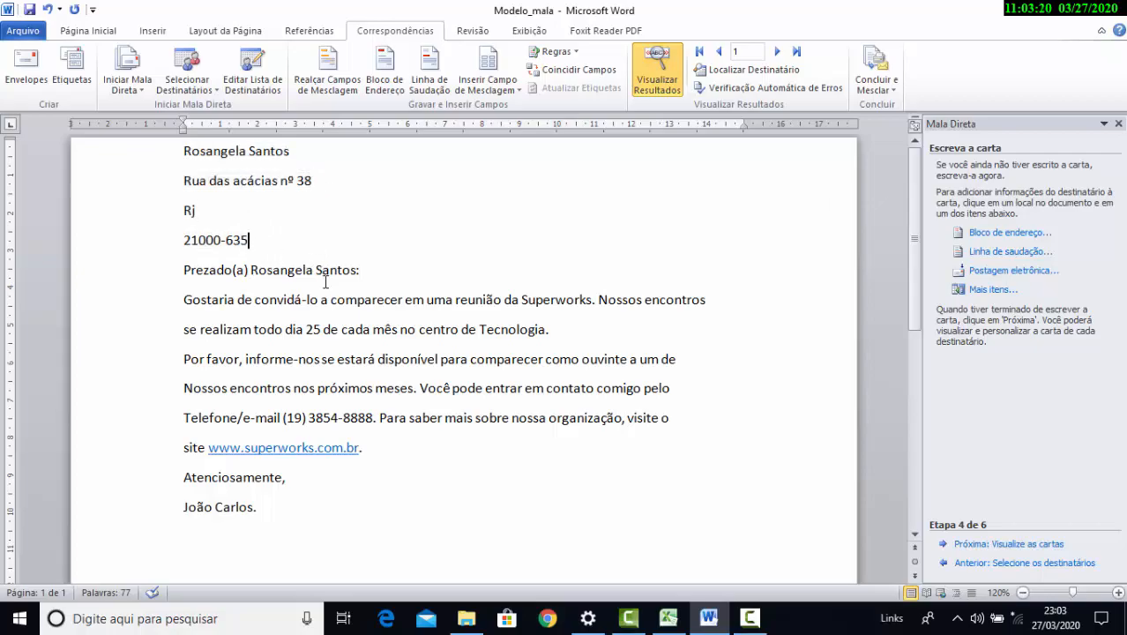
scroll(328, 270, "down", 1)
scroll(332, 262, "up", 1)
left_click(287, 209)
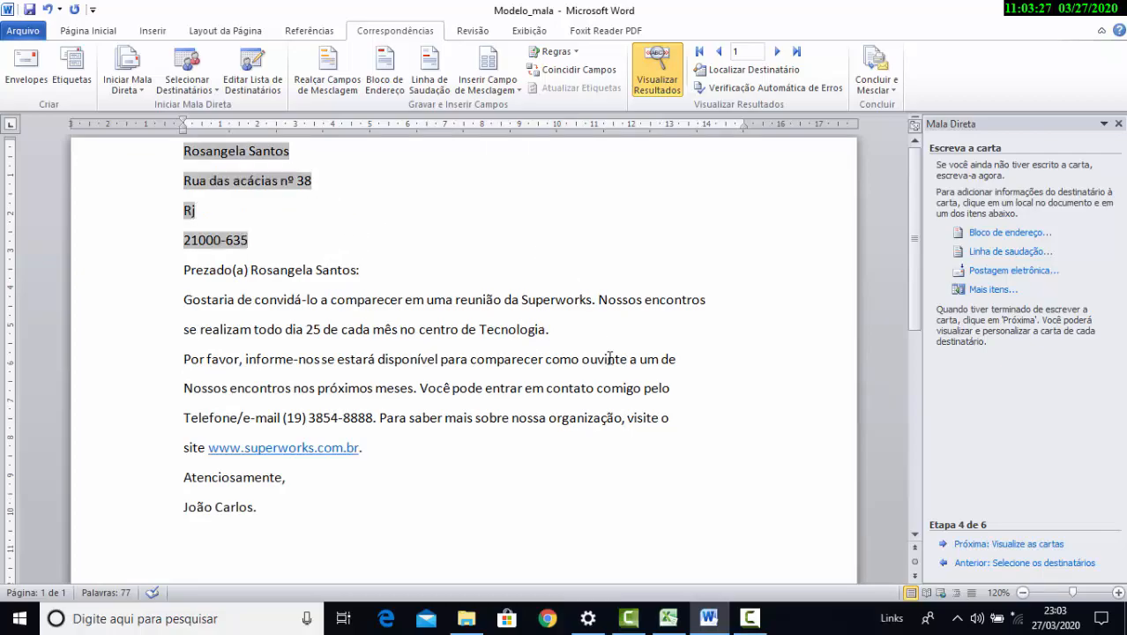
left_click(423, 519)
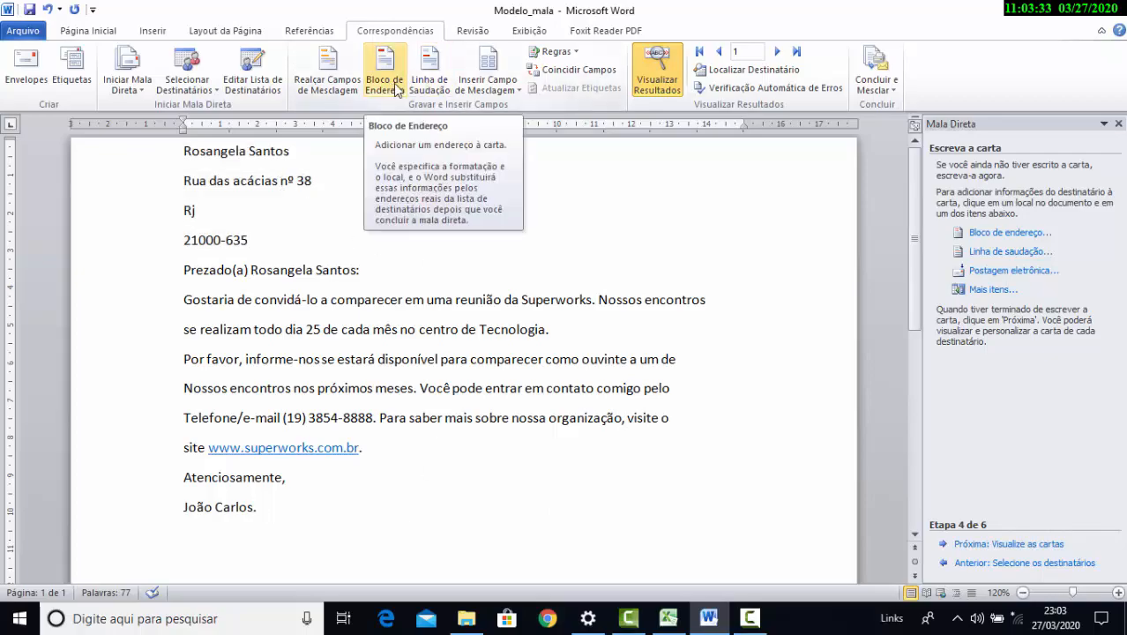
- Examine the available merge fields and the previewed address block, and switch the letter back to showing its merge fields
left_click(474, 89)
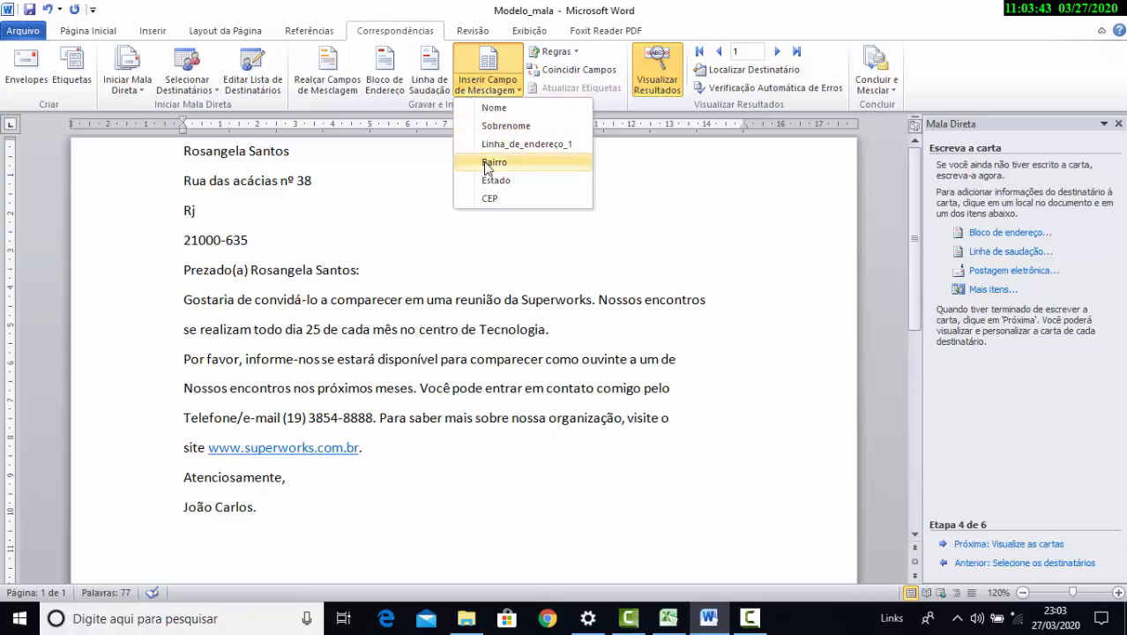
left_click(380, 191)
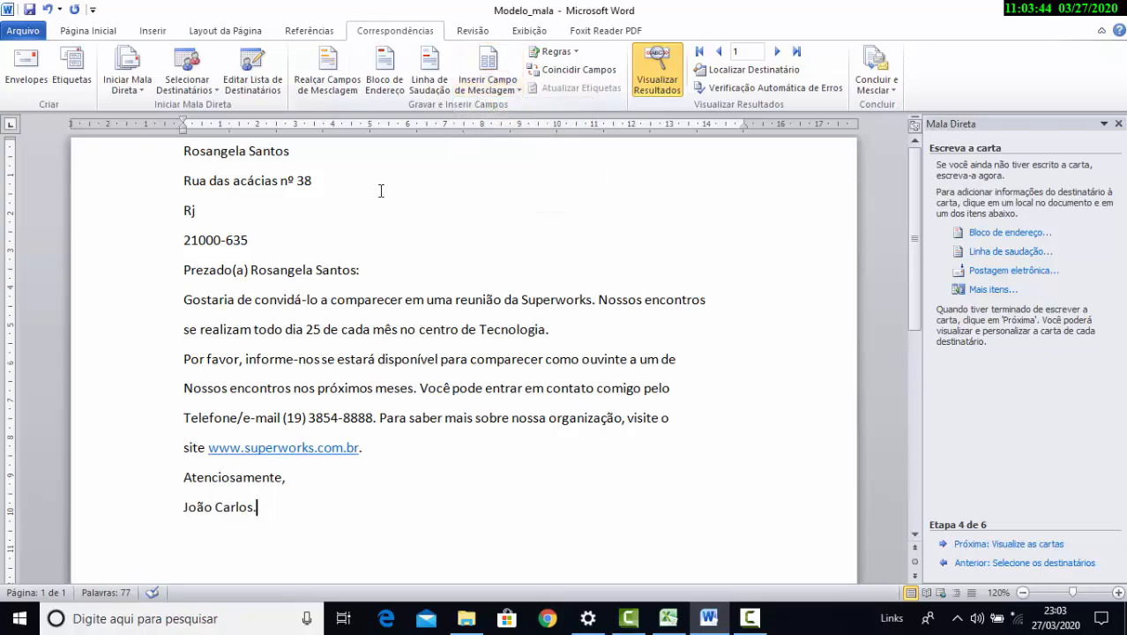
left_click(284, 200)
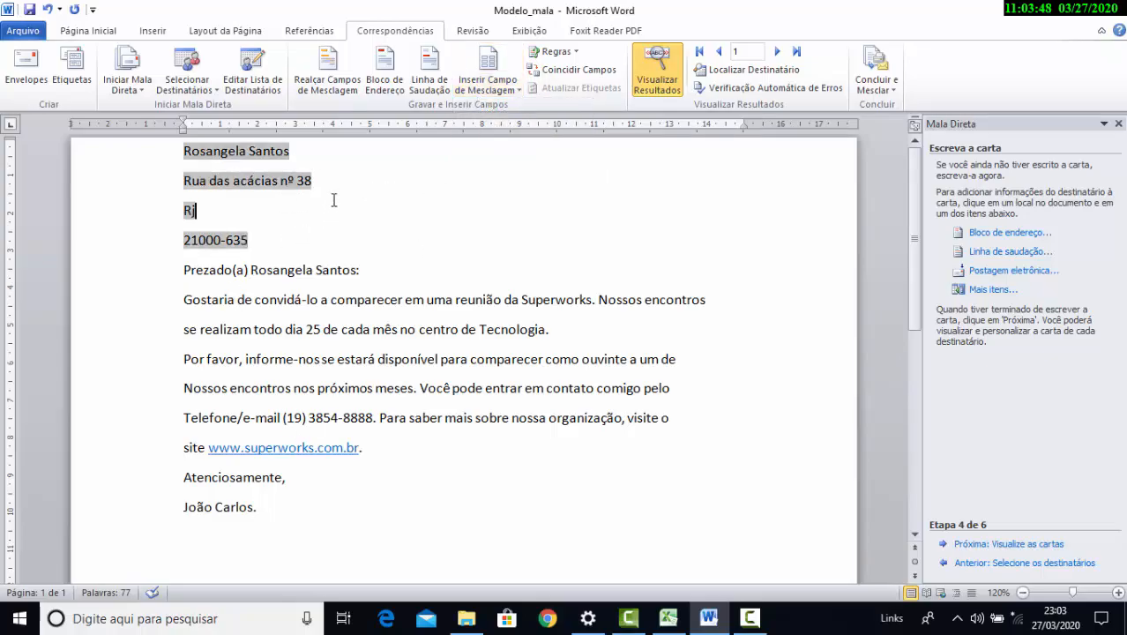
left_click(240, 211)
left_click(317, 193)
left_click(446, 390)
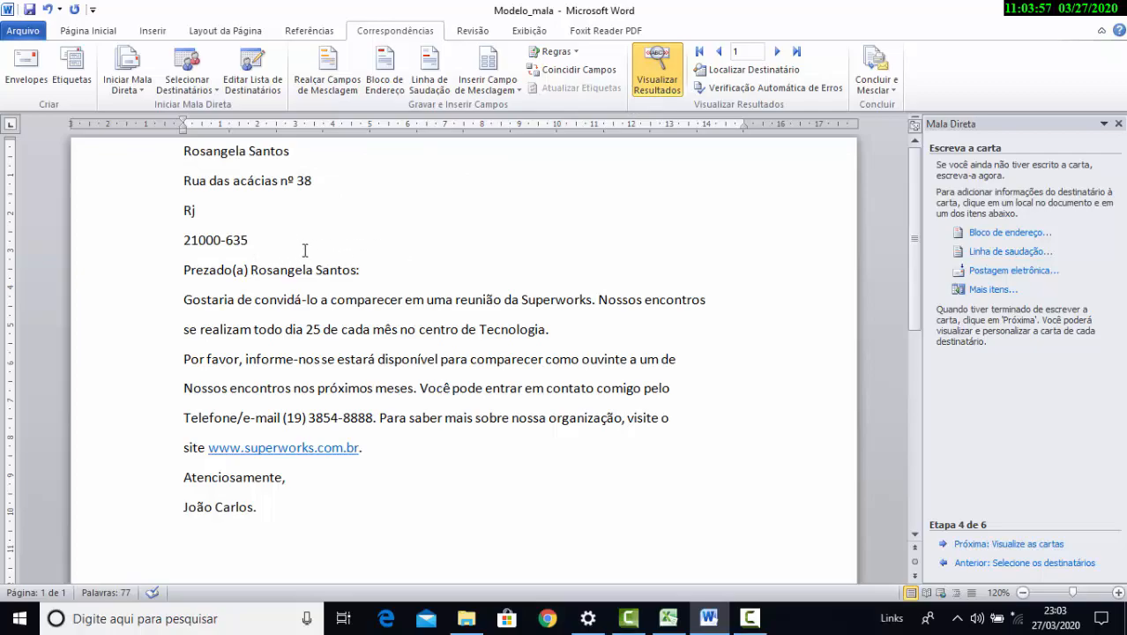
left_click(240, 250)
left_click(188, 193)
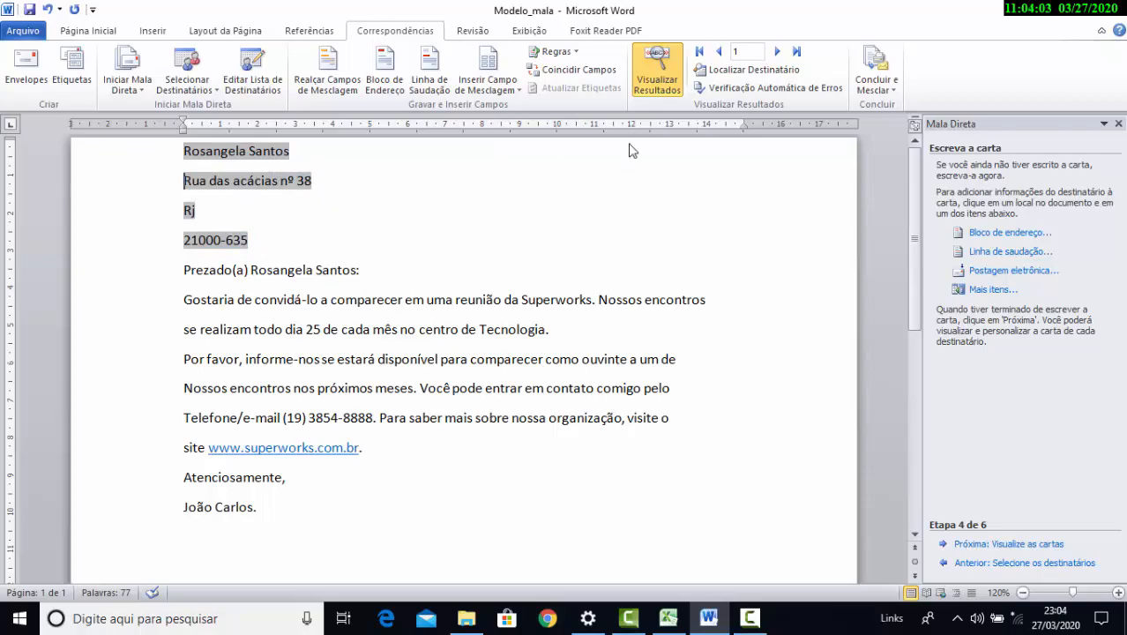
left_click(668, 68)
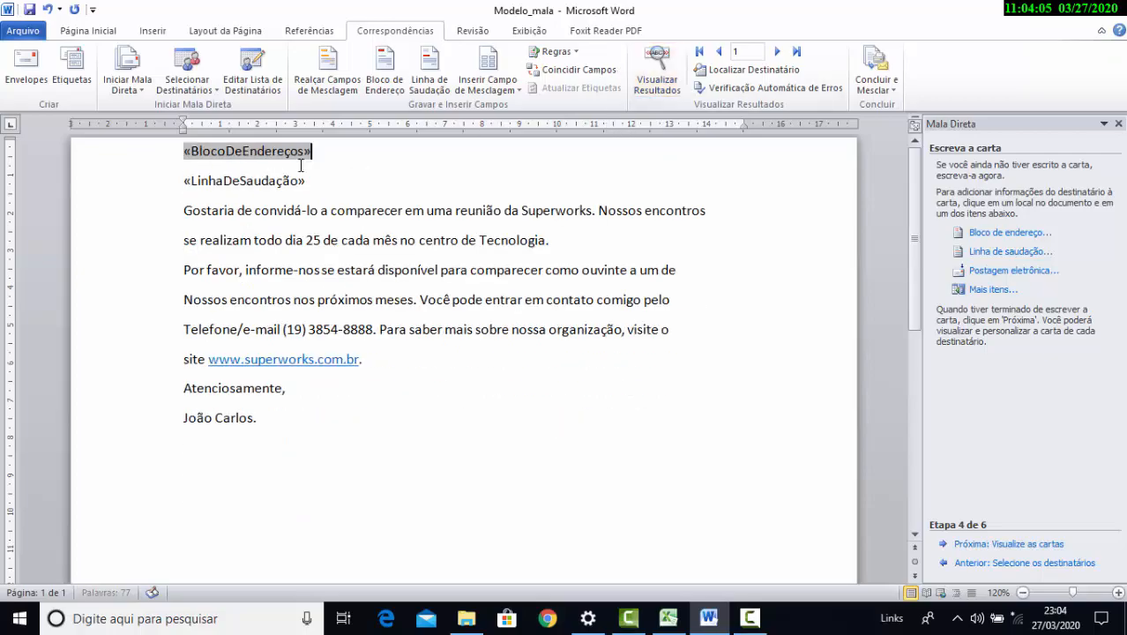
key("BackSpace")
key("BackSpace")
key("BackSpace")
key("BackSpace")
key("BackSpace")
key("BackSpace")
key("BackSpace")
key("BackSpace")
key("BackSpace")
key("BackSpace")
key("BackSpace")
key("BackSpace")
key("BackSpace")
key("BackSpace")
key("BackSpace")
key("BackSpace")
key("BackSpace")
key("BackSpace")
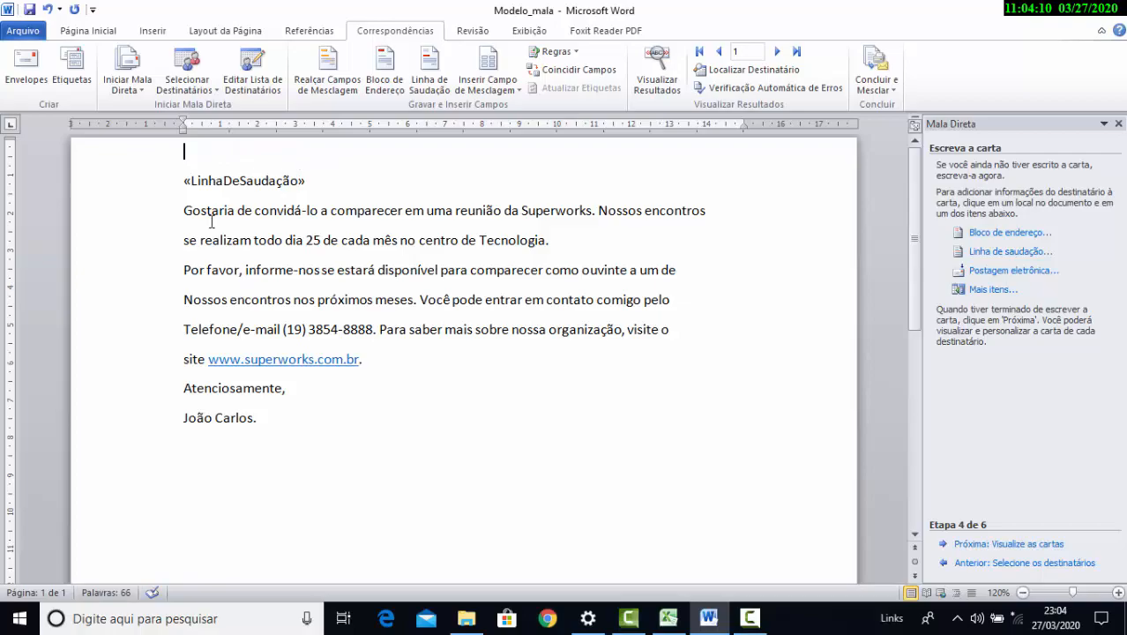
left_click(497, 95)
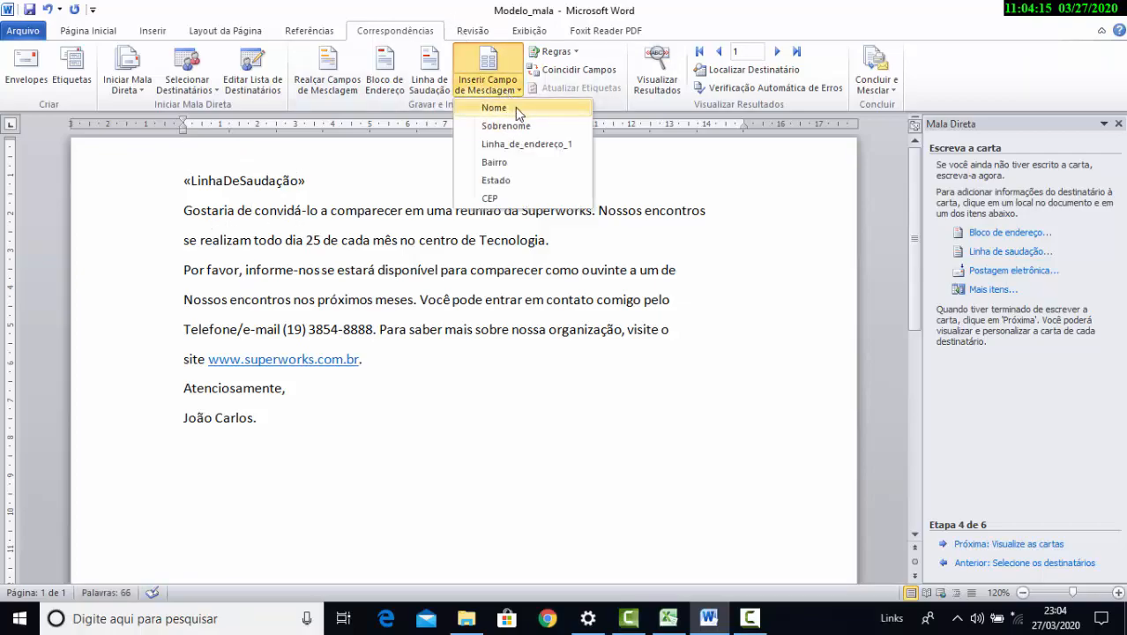
key("ctrl+z")
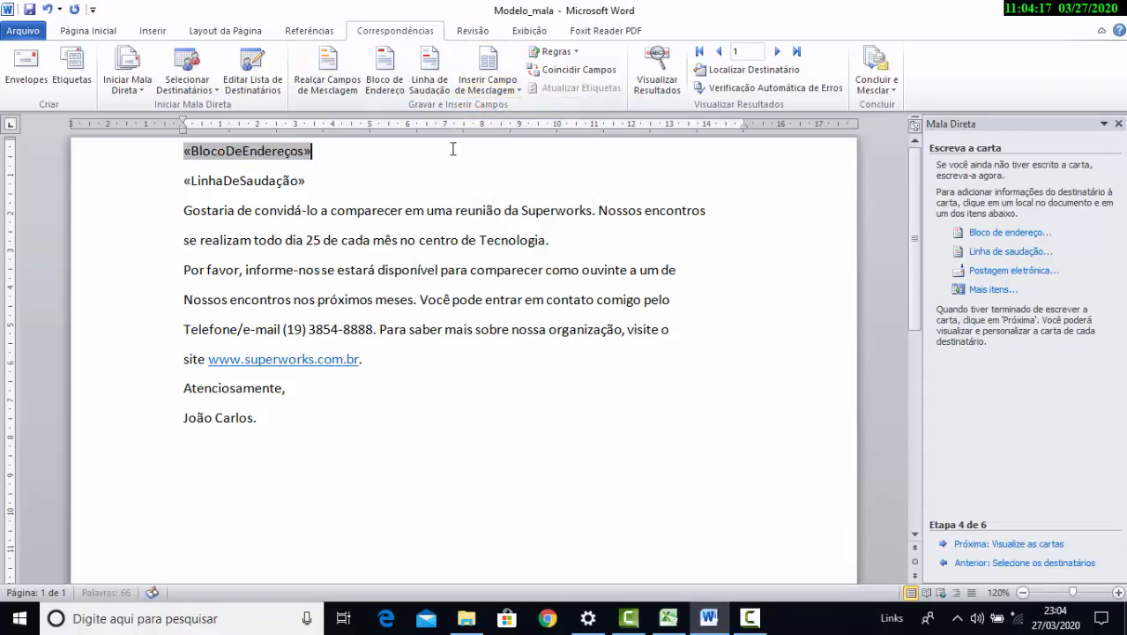
left_click(494, 95)
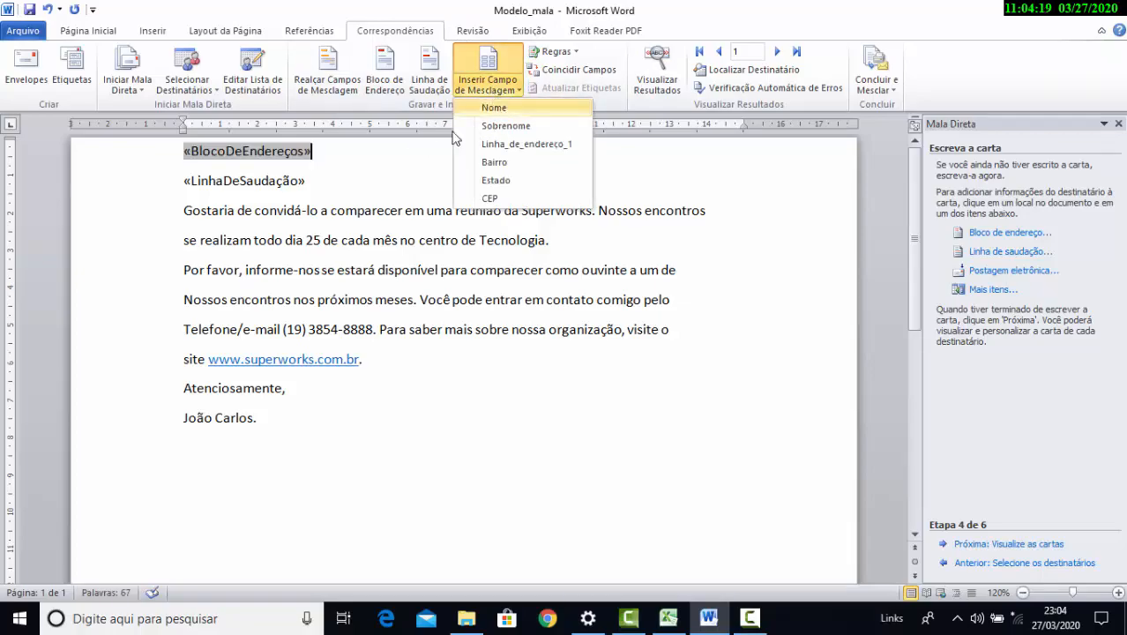
- Replace the address block field on the letter's first line with the Nome merge field
left_click(405, 152)
key("shift+Home")
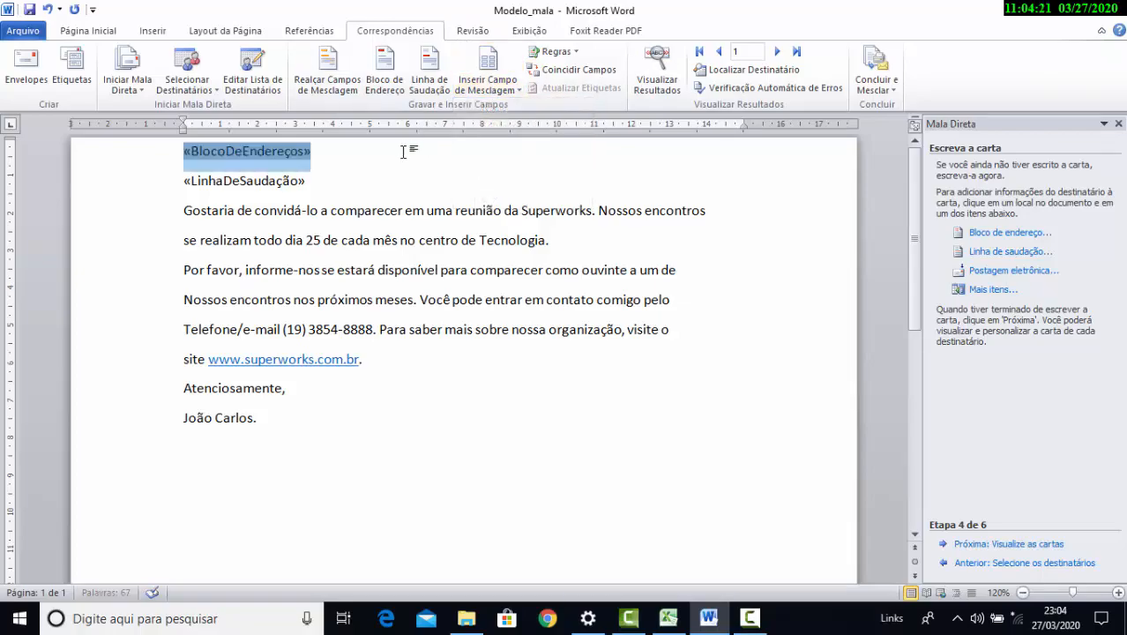
key("Delete")
left_click(482, 93)
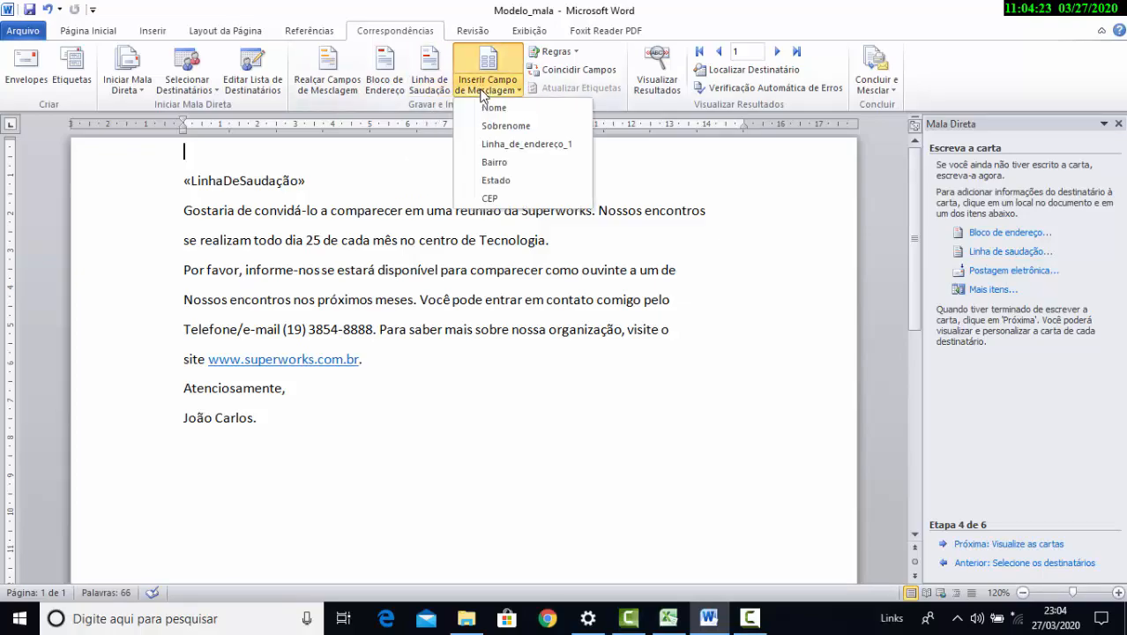
left_click(482, 106)
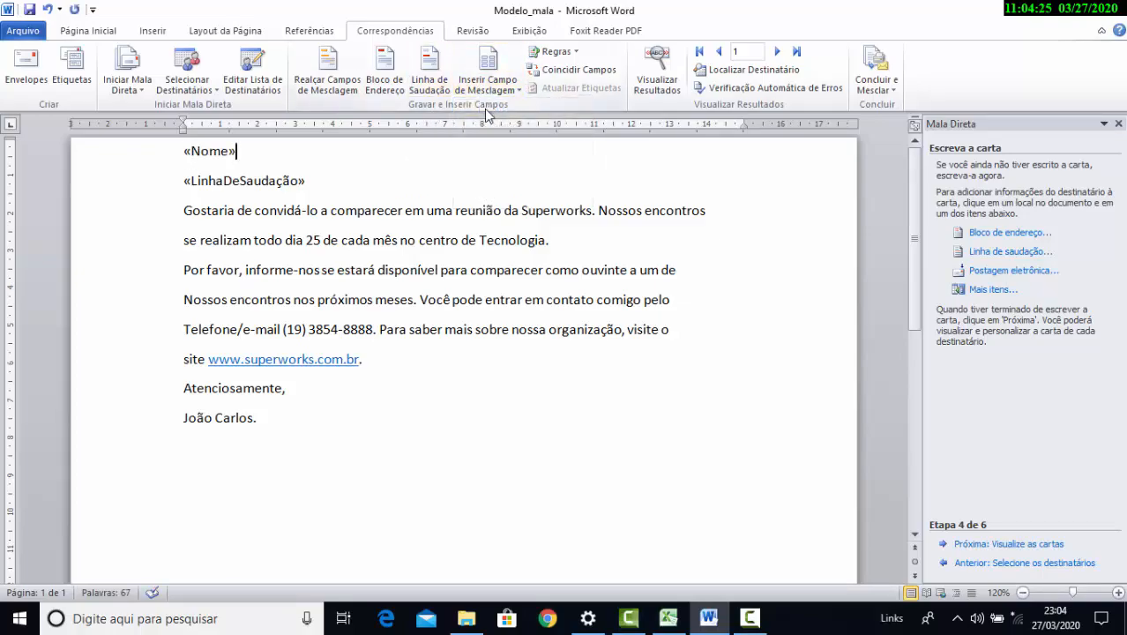
- Insert the Linha_de_endereço_1 merge field on a new line below the Nome field
key("Return")
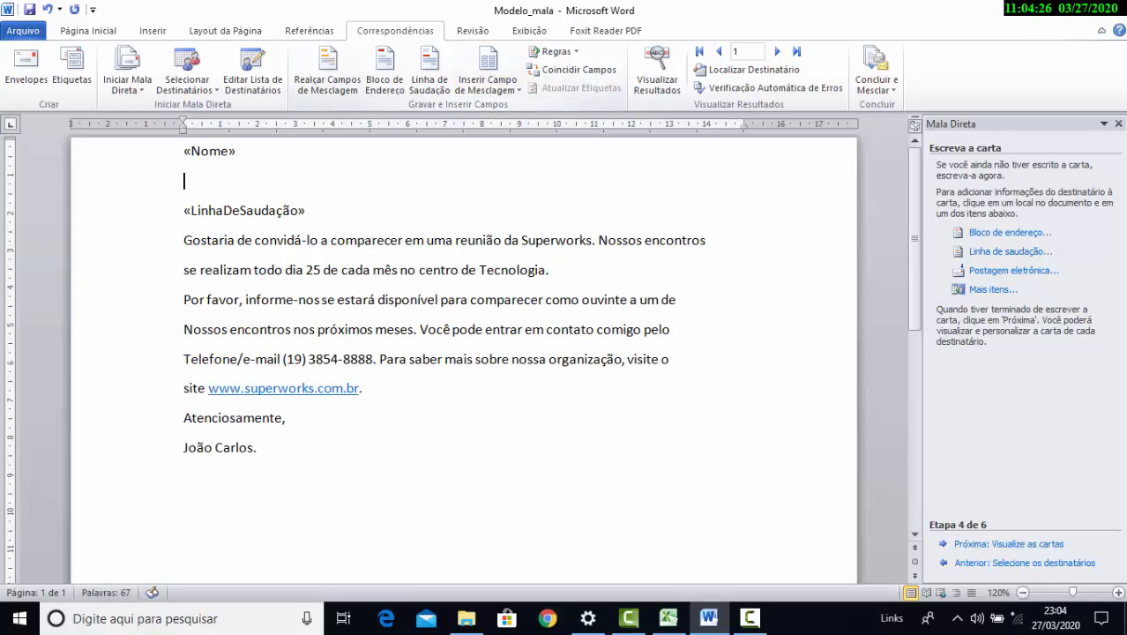
left_click(508, 94)
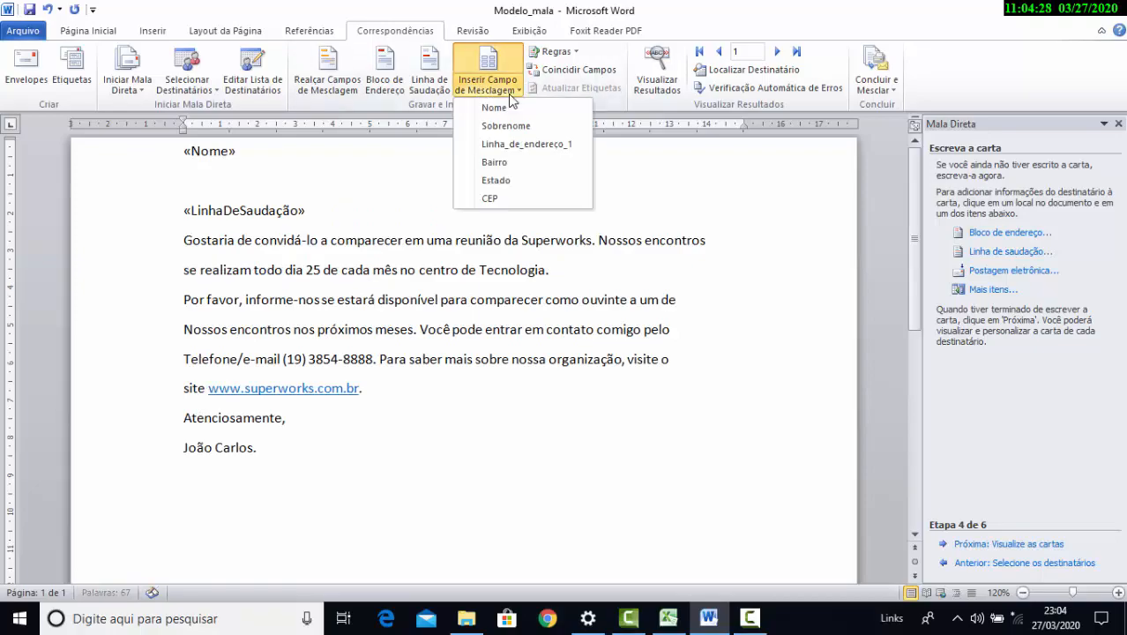
left_click(521, 145)
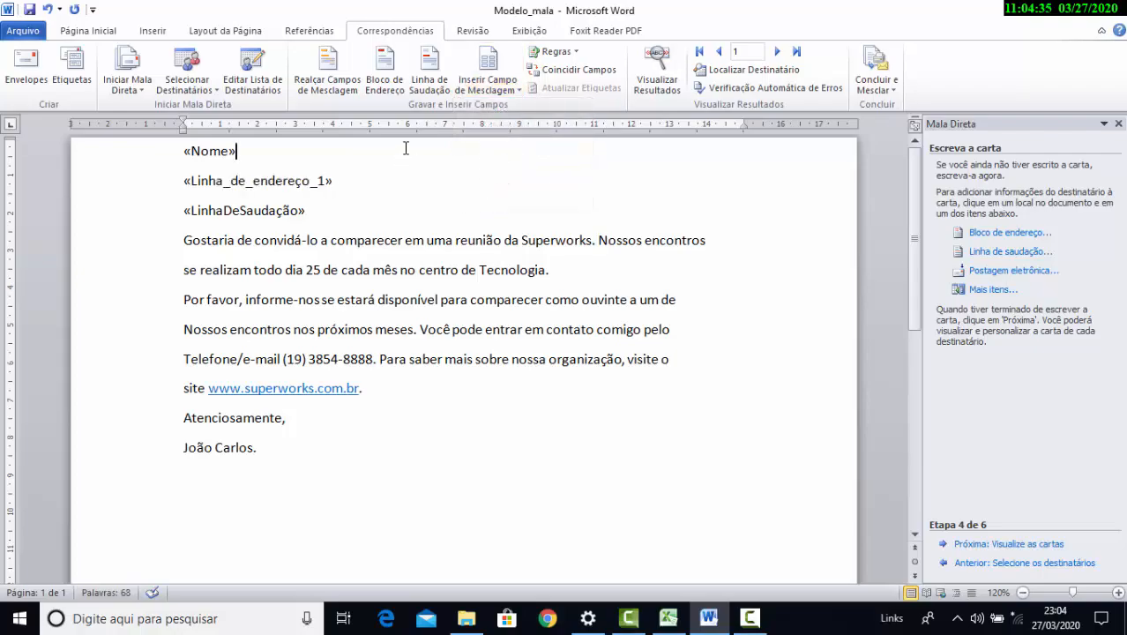
- Insert the Sobrenome field after Nome, check it in the results preview, and separate the two fields with a space
left_click(488, 87)
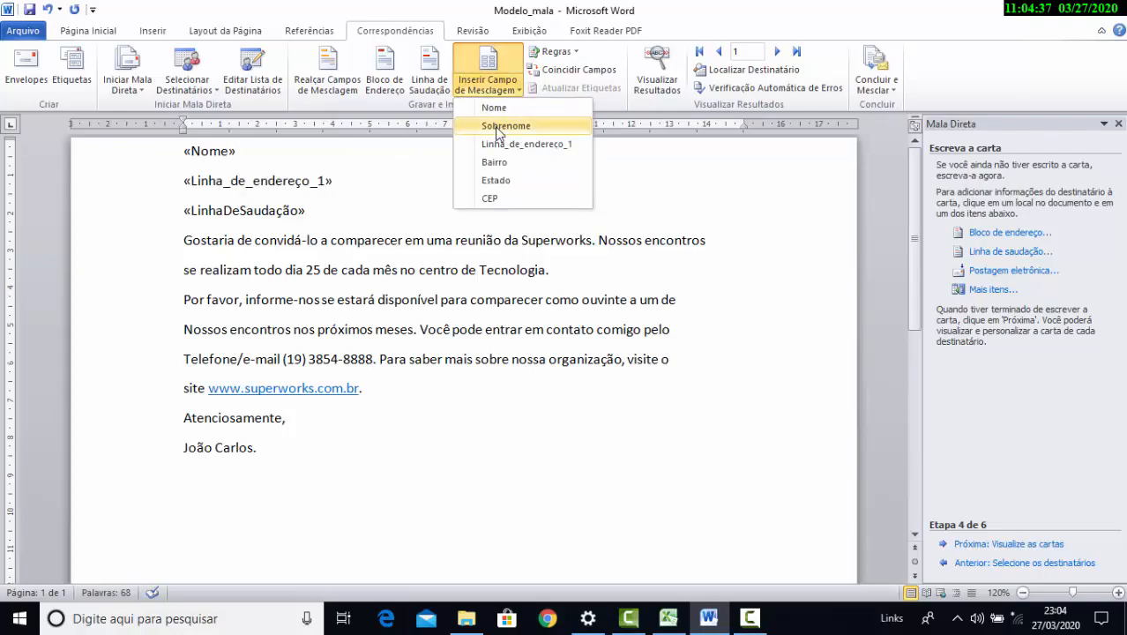
left_click(499, 127)
left_click(658, 80)
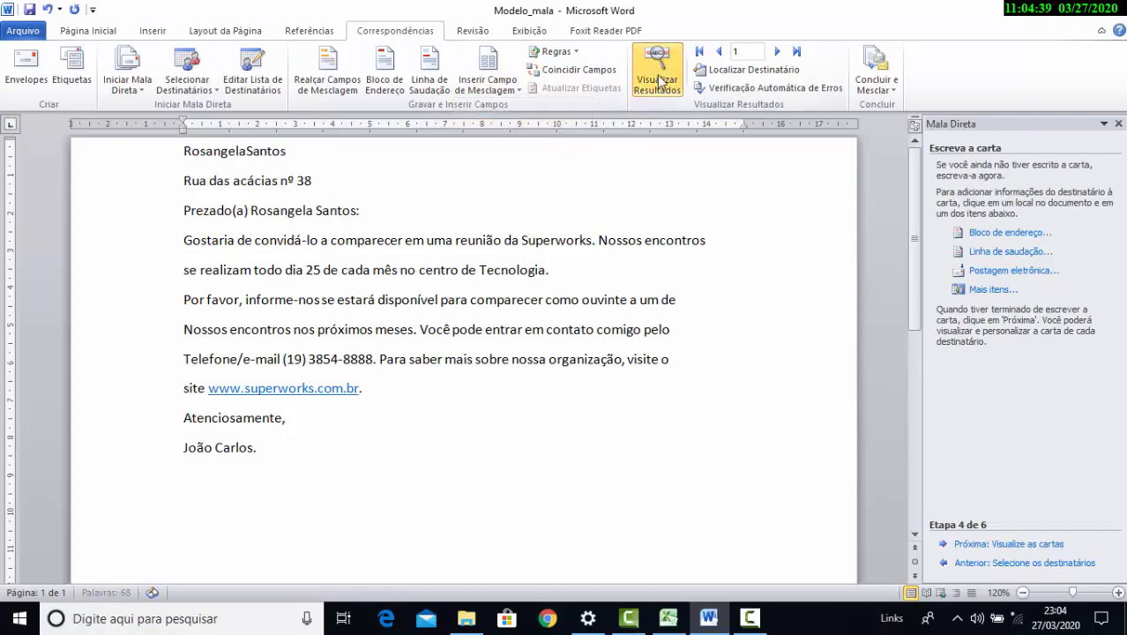
left_click(661, 80)
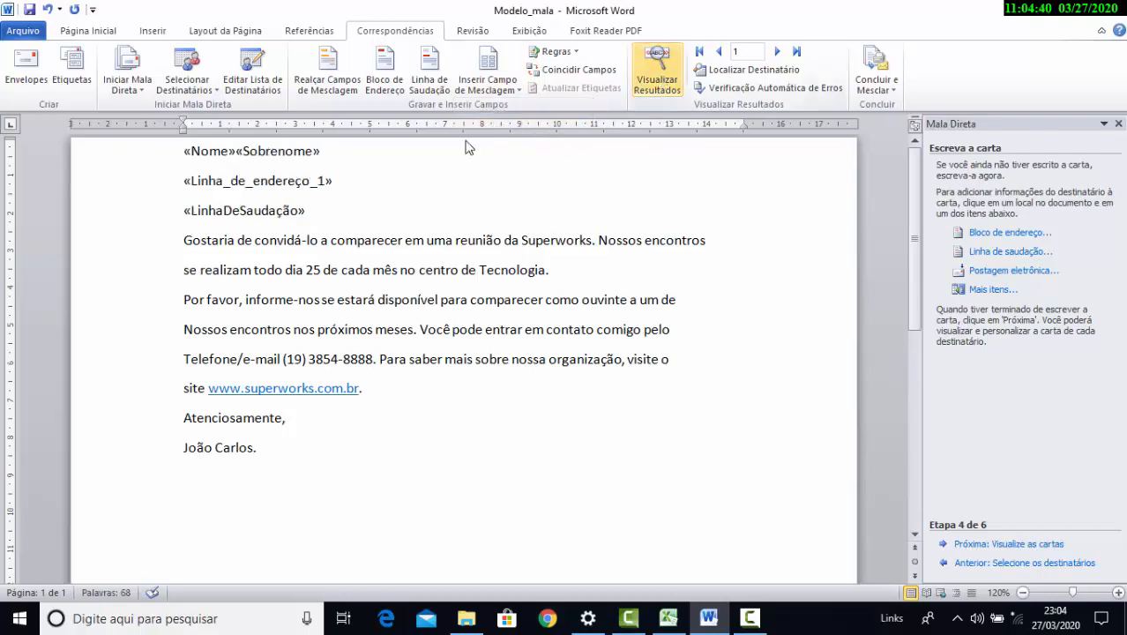
left_click(237, 155)
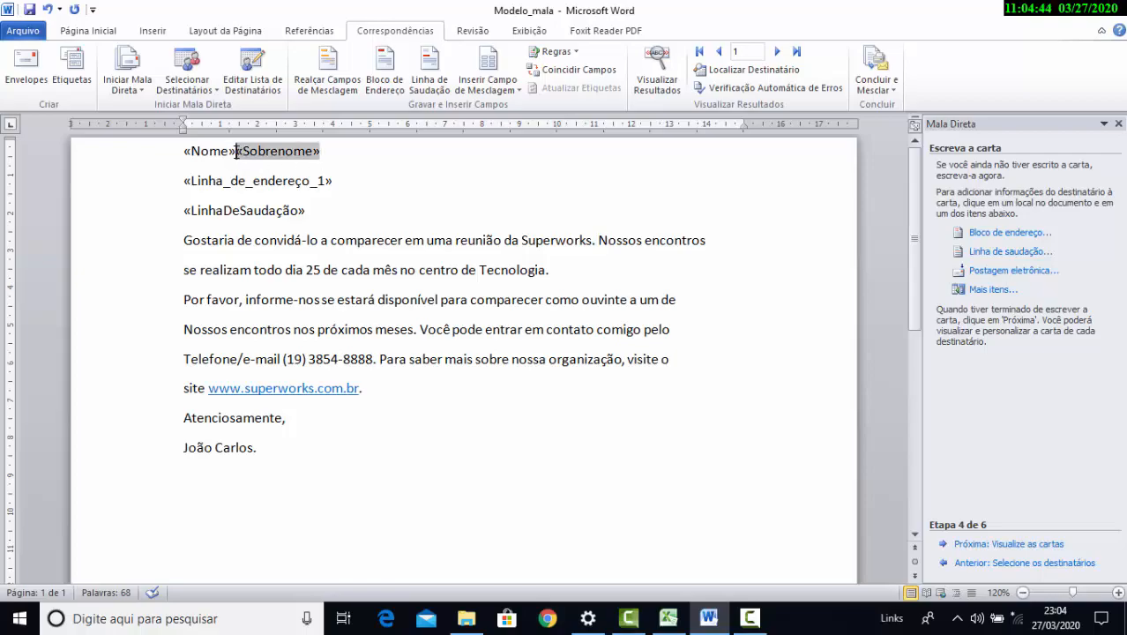
- Add a comma and the Bairro merge field after Linha_de_endereço_1, checking the line in the results preview
left_click(344, 181)
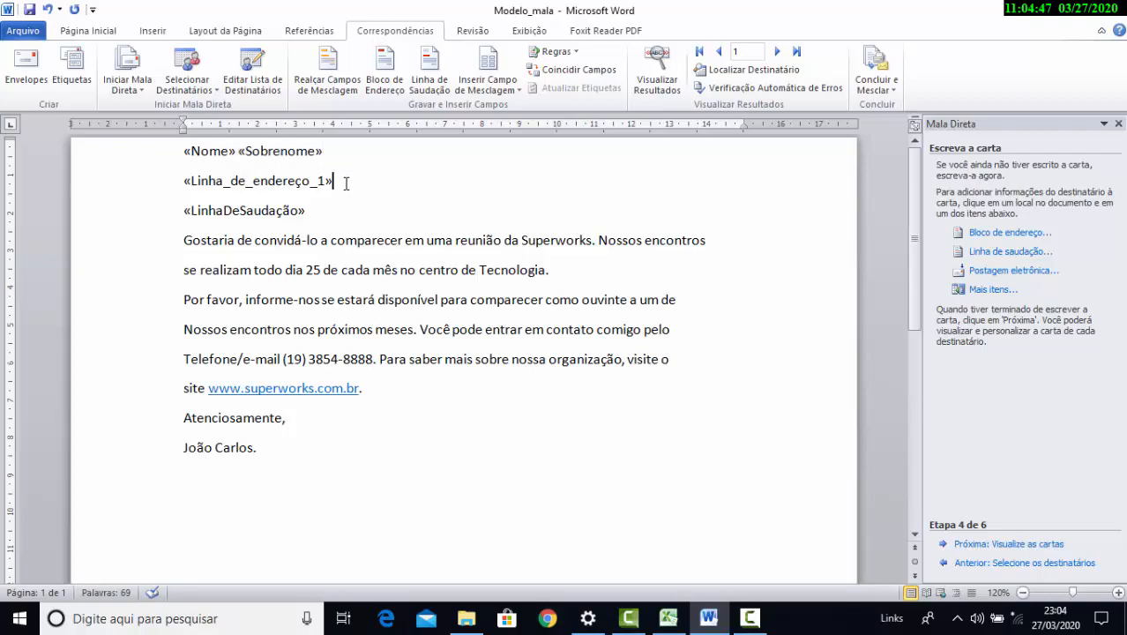
left_click(485, 89)
left_click(485, 89)
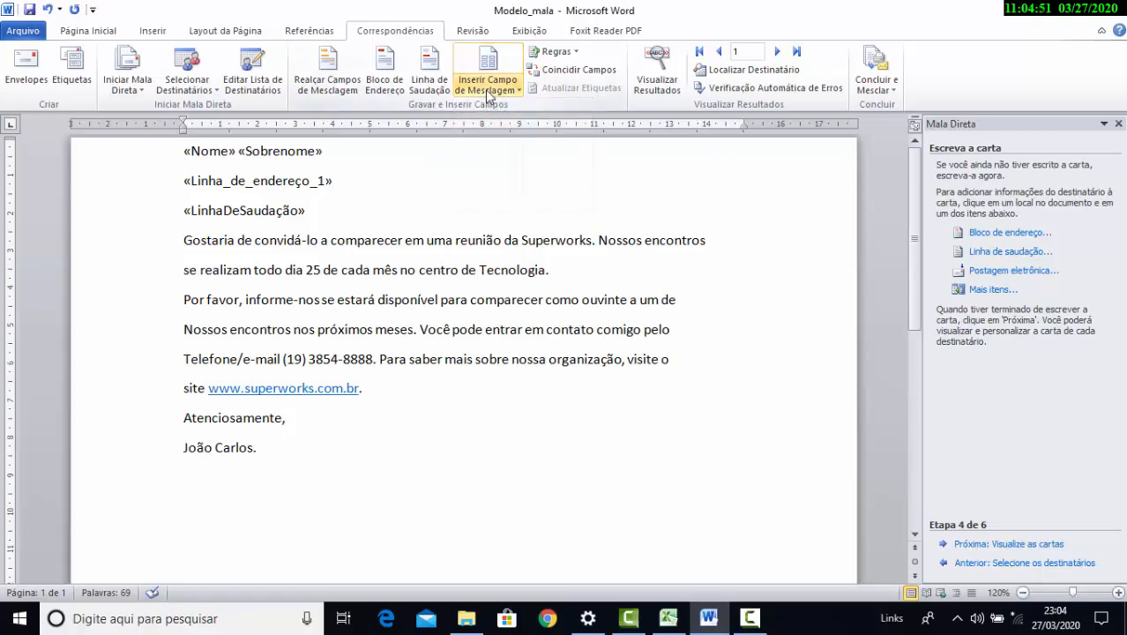
left_click(485, 89)
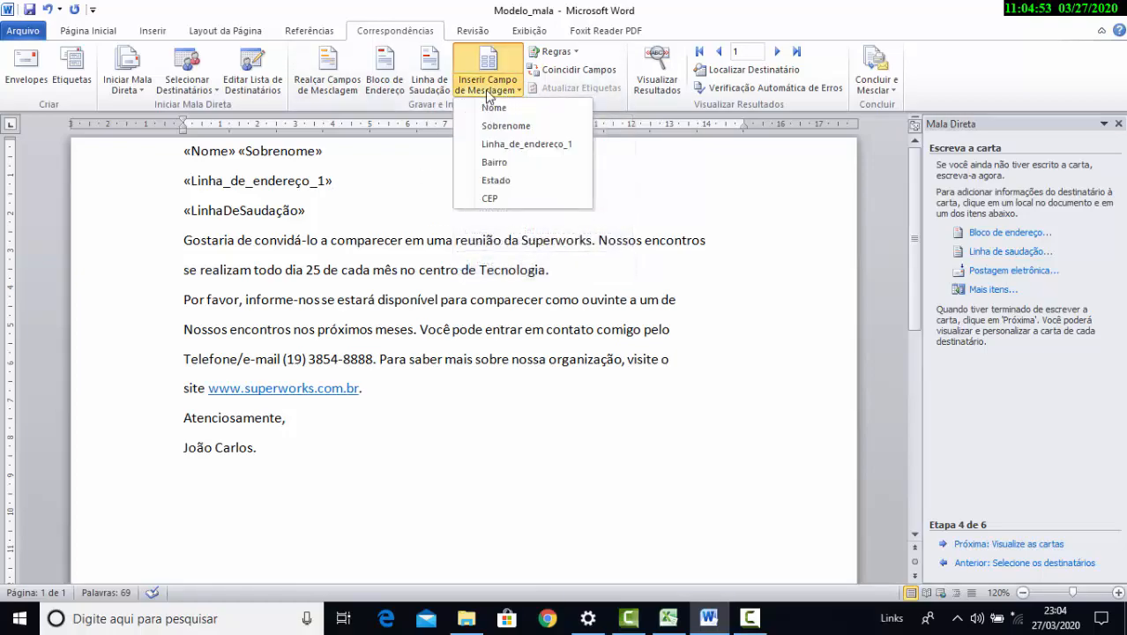
left_click(486, 89)
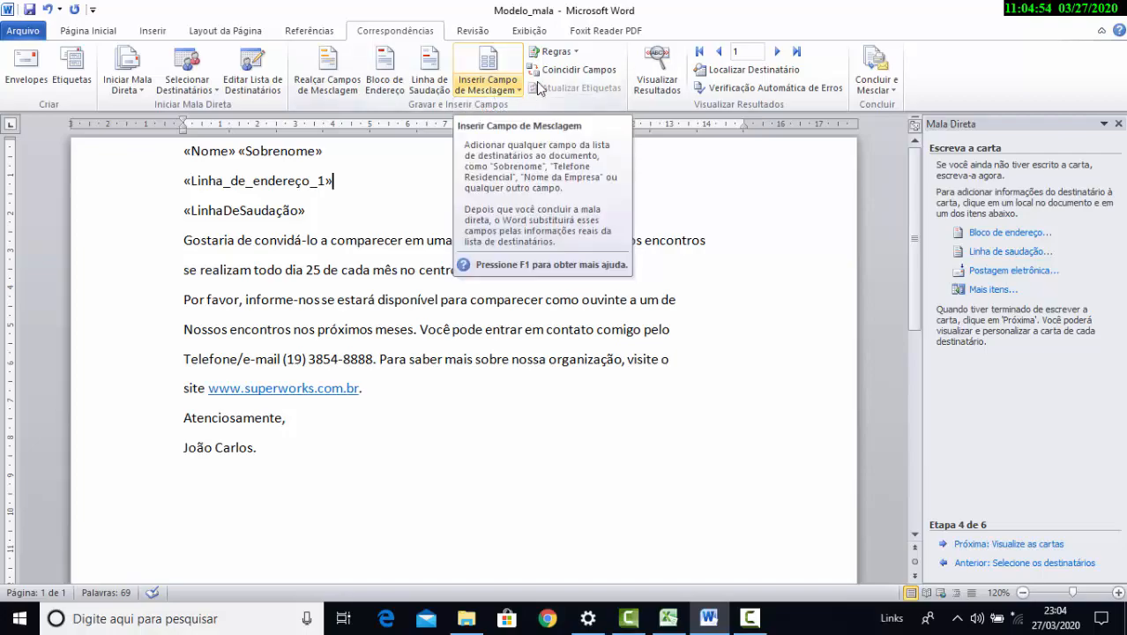
left_click(657, 75)
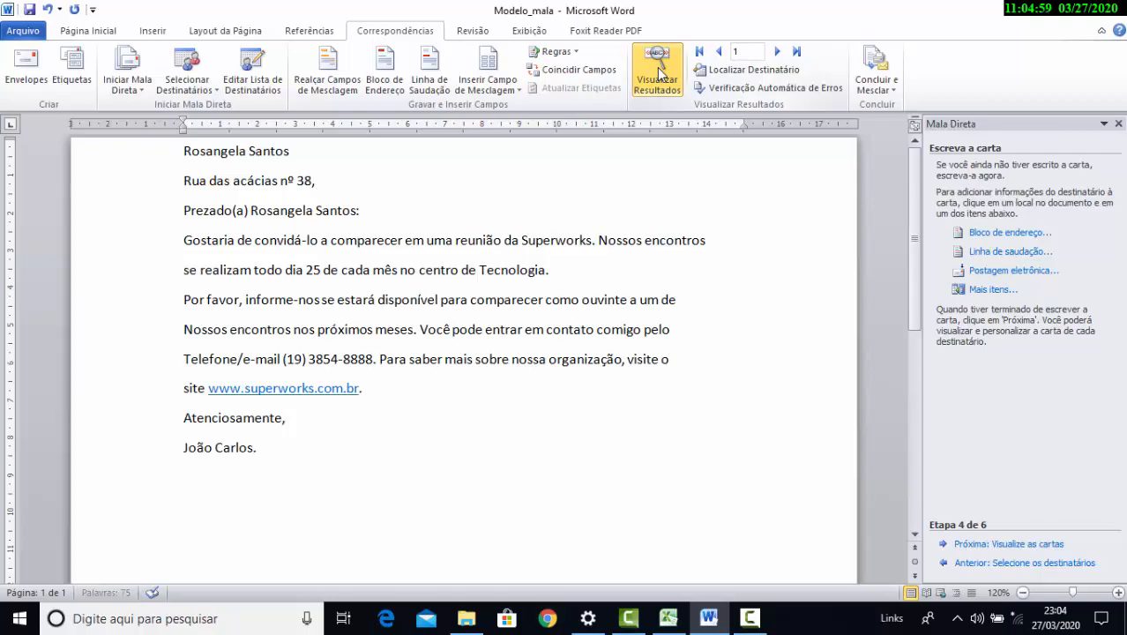
left_click(652, 78)
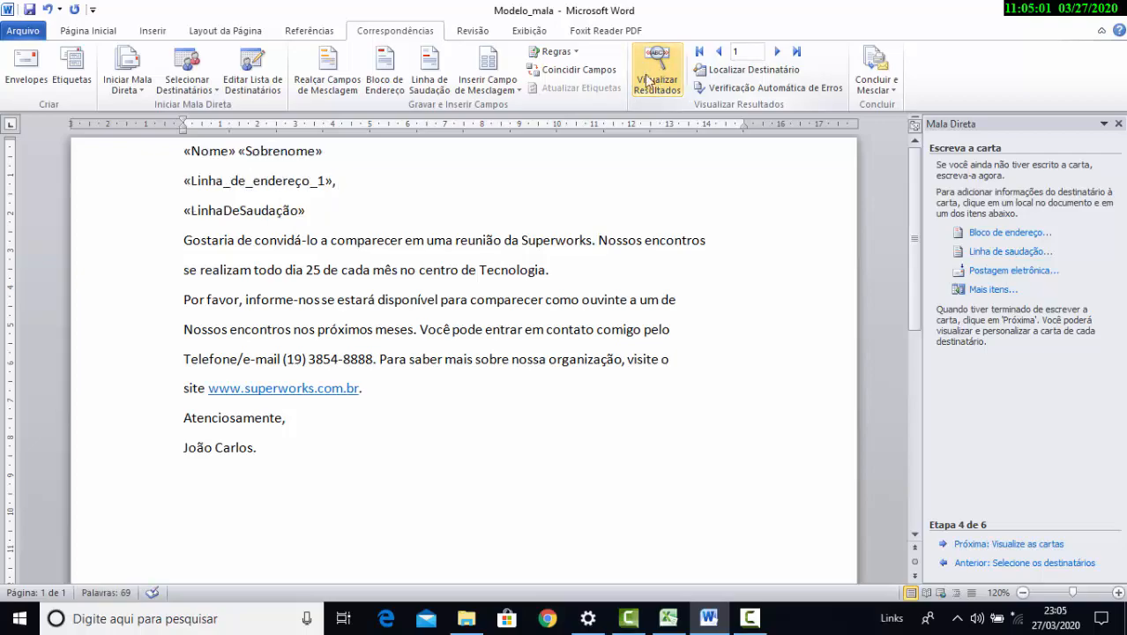
left_click(488, 84)
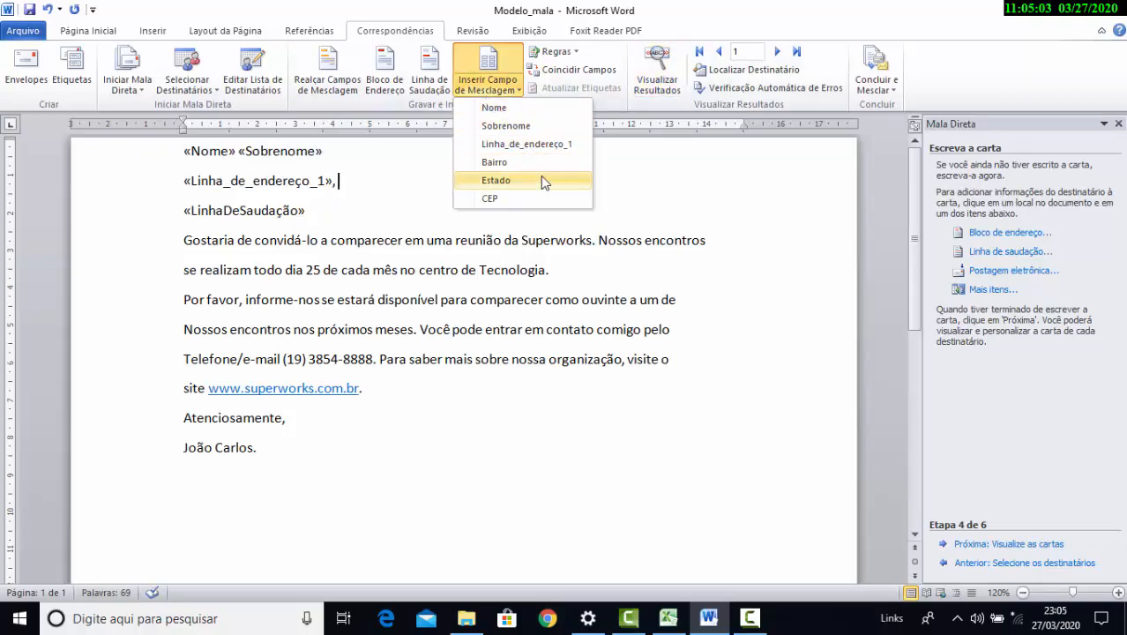
left_click(511, 162)
left_click(637, 78)
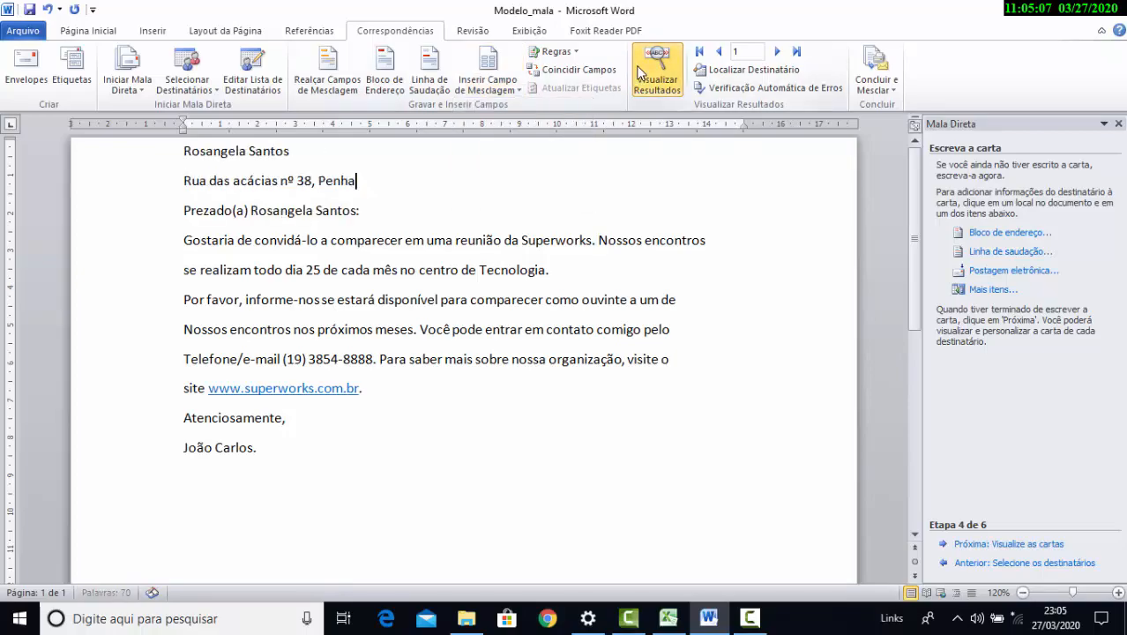
left_click(639, 75)
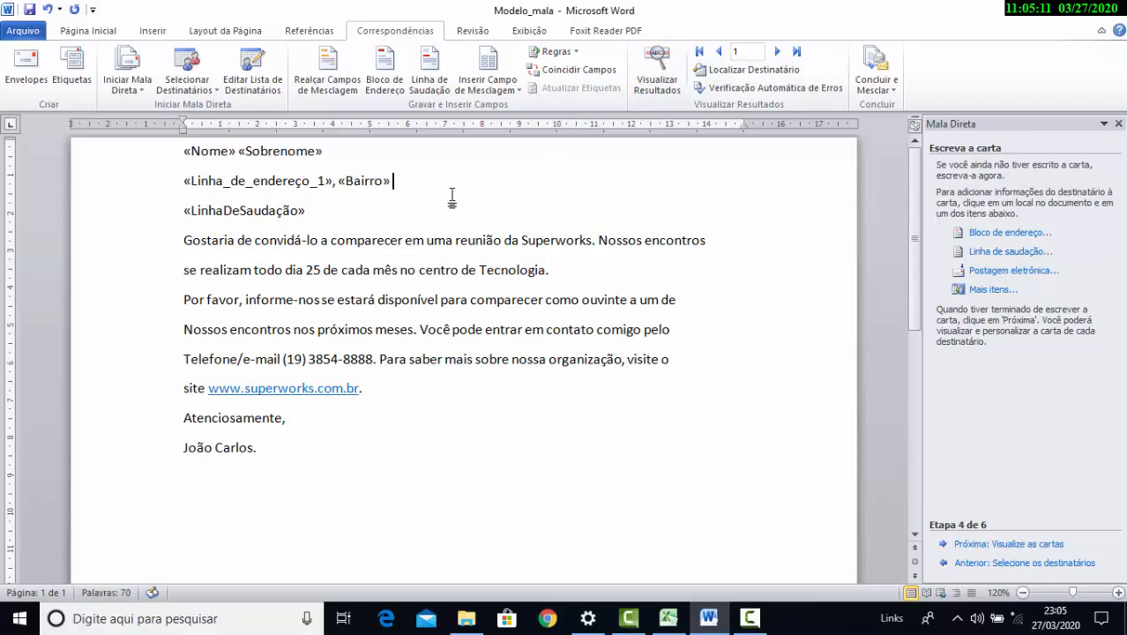
- Add a hyphen and the Estado merge field after Bairro, and check the address line in the results preview
type("-")
left_click(495, 92)
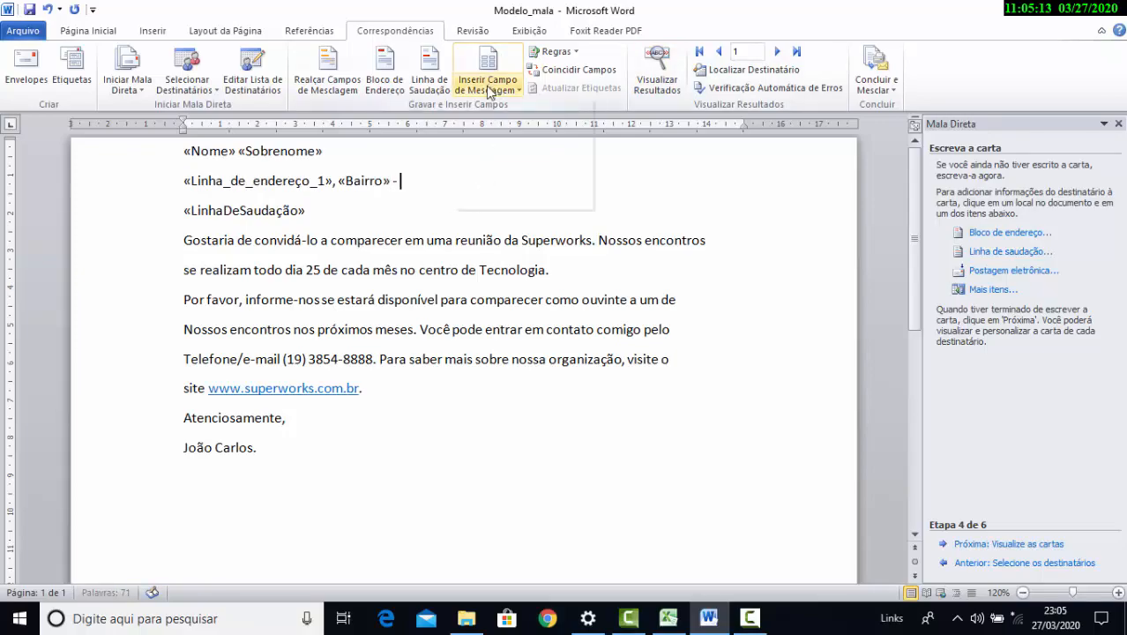
left_click(542, 187)
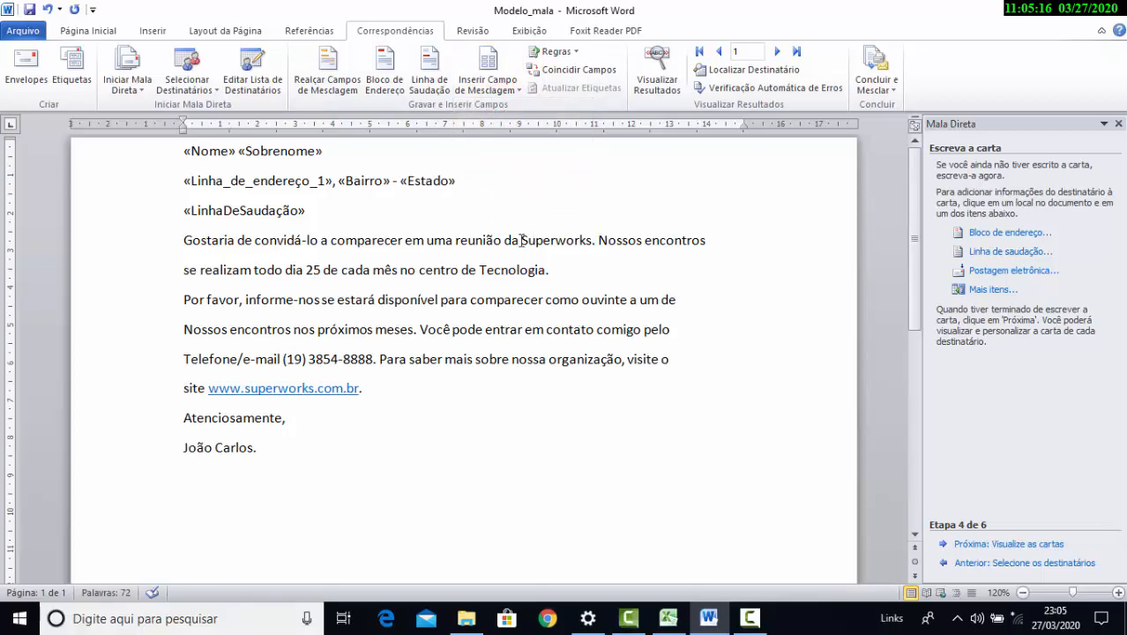
left_click(657, 75)
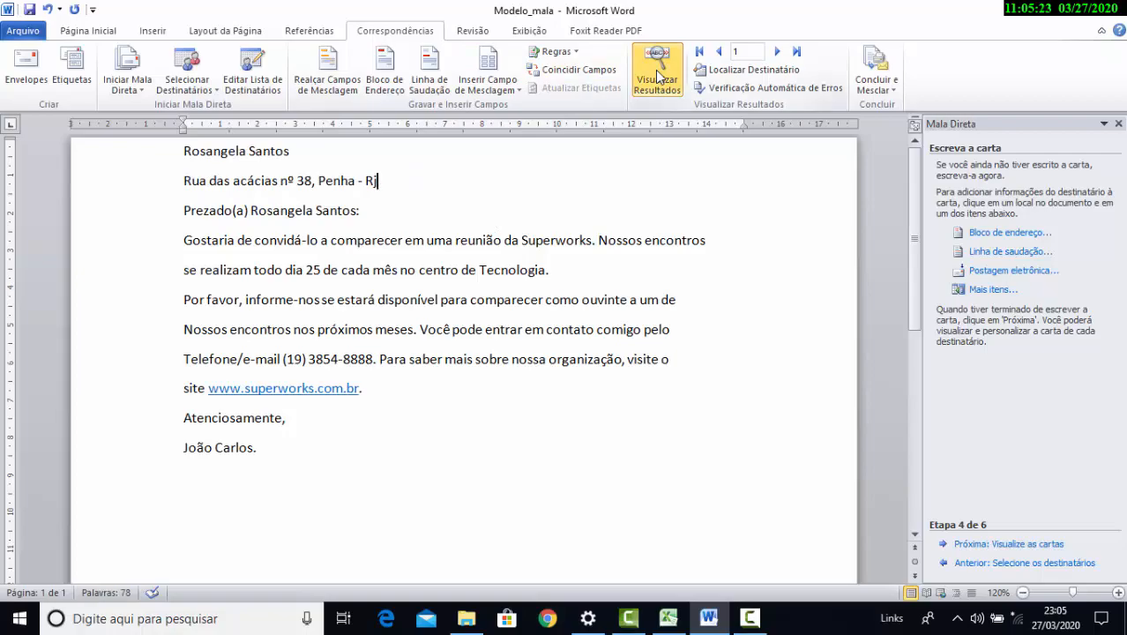
left_click(657, 77)
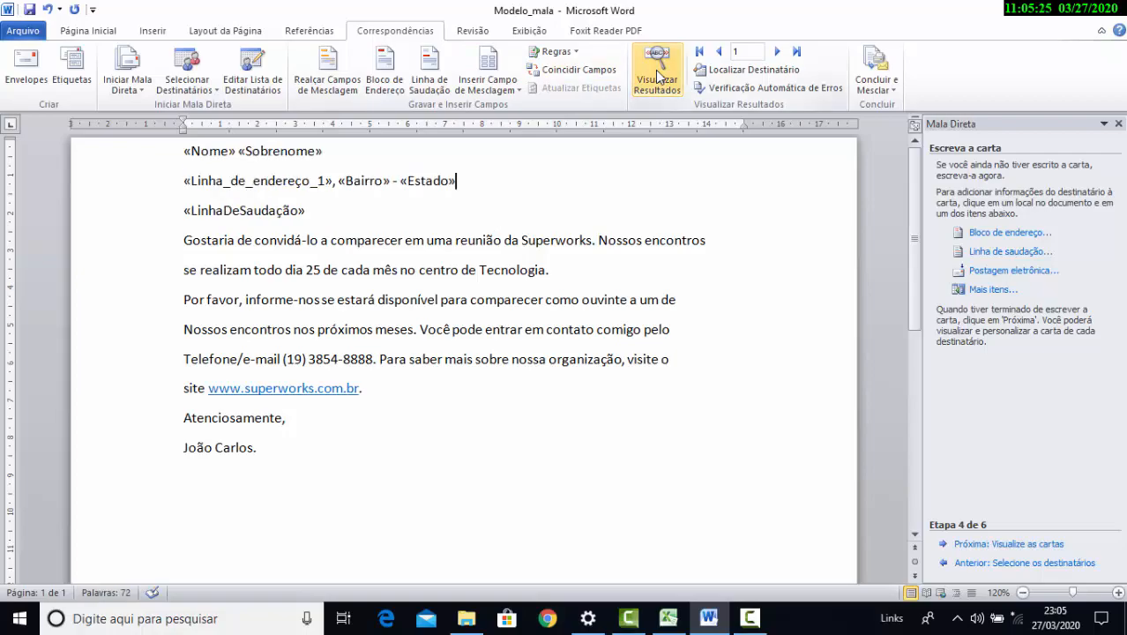
- Insert the CEP merge field on a new line between the address line and the greeting line
key("Return")
left_click(492, 90)
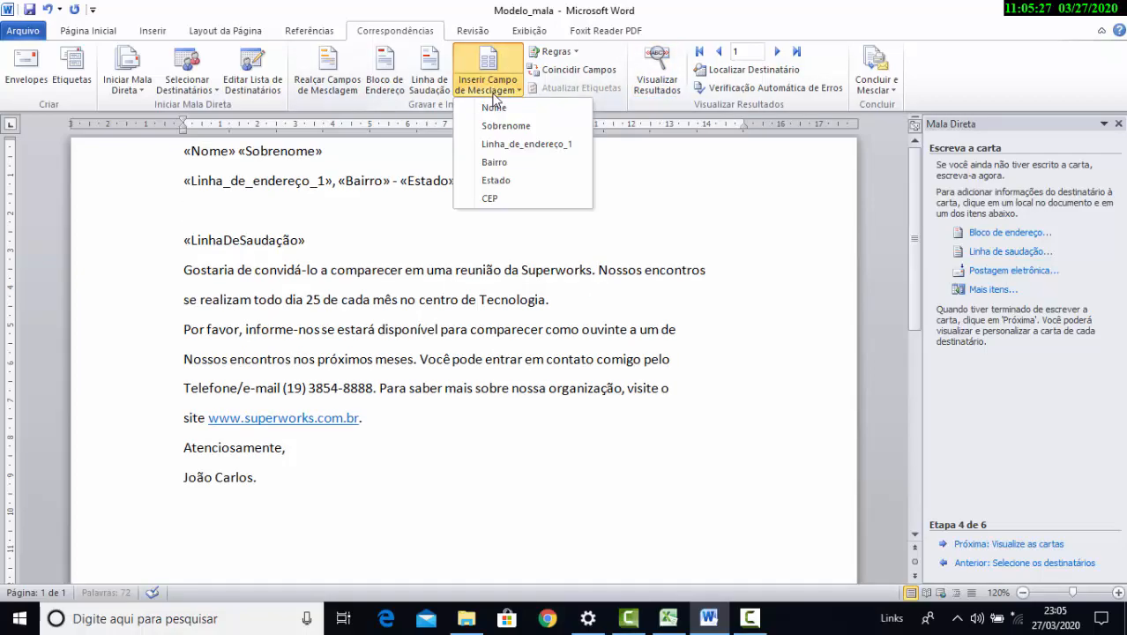
left_click(512, 201)
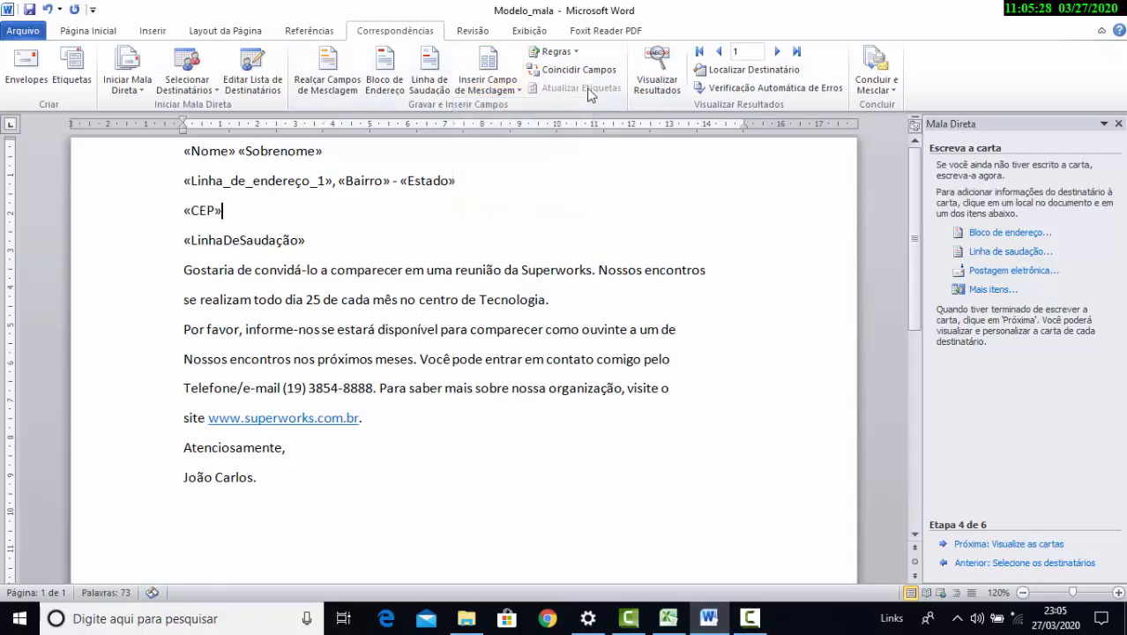
- Preview the merge results and examine the first recipient's postal code, street, district and state fields in the letter
left_click(653, 66)
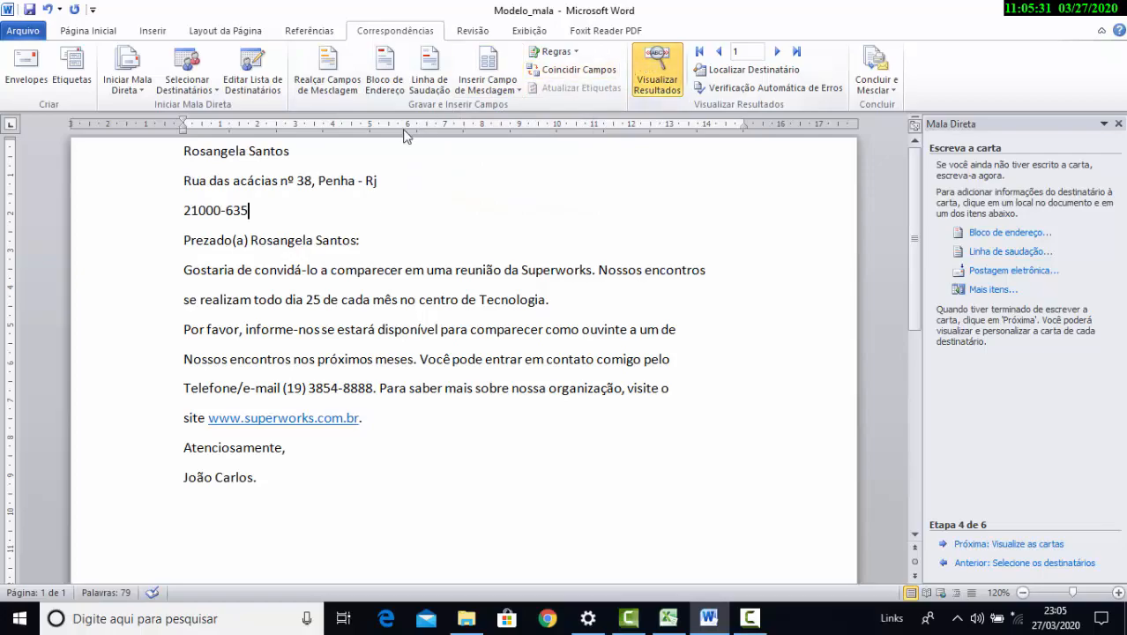
scroll(308, 212, "down", 1)
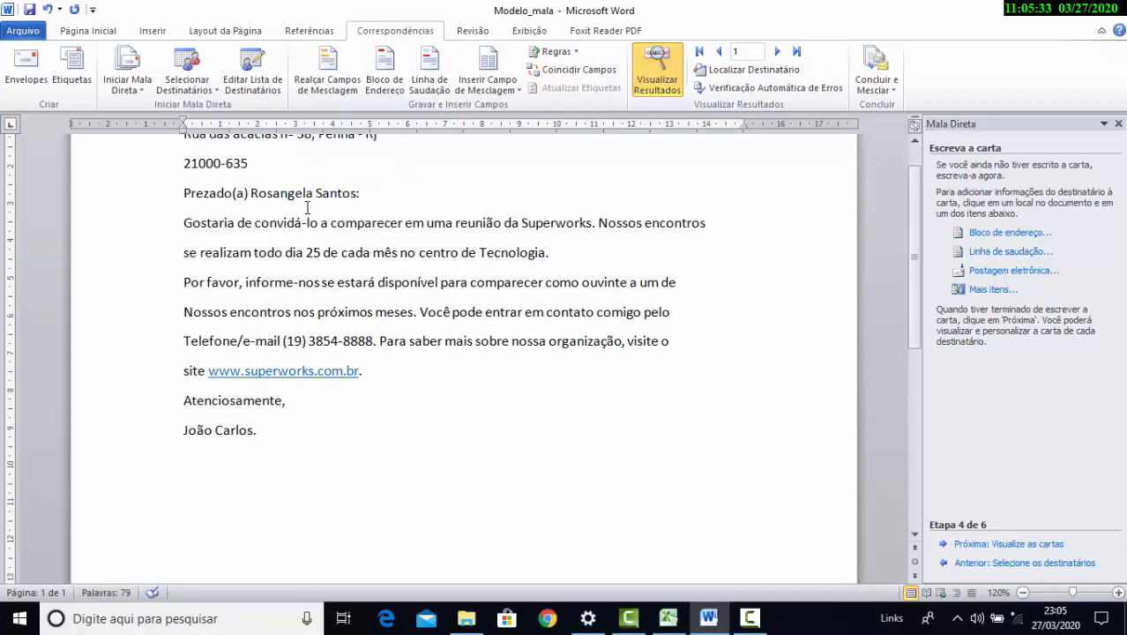
scroll(313, 208, "up", 1)
left_click_drag(278, 212, 212, 213)
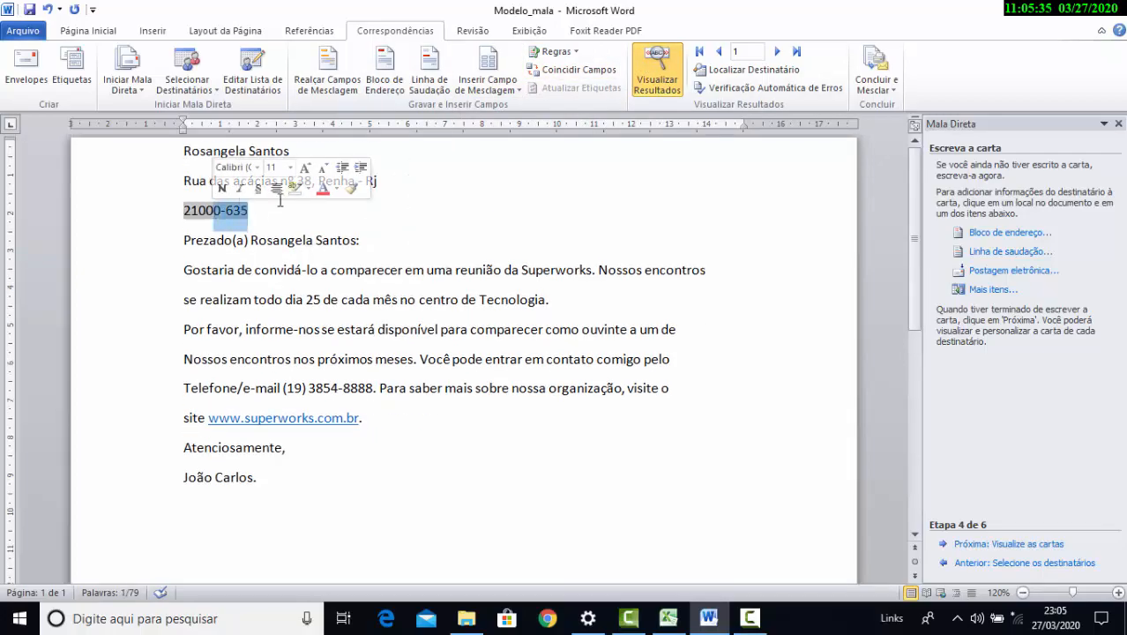
left_click(295, 210)
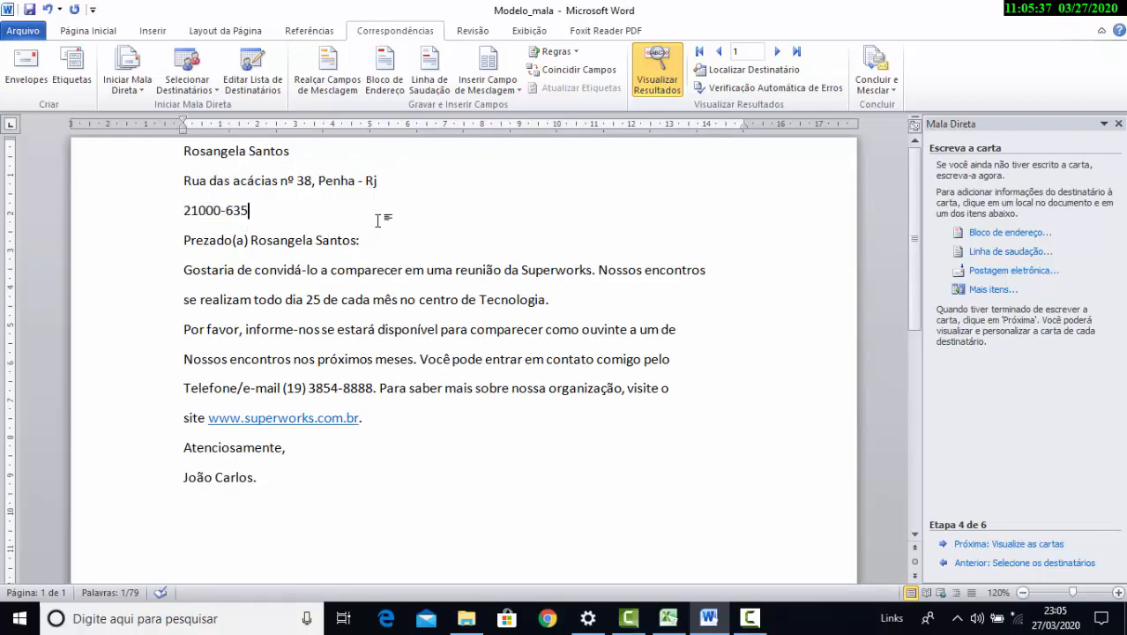
left_click(227, 181)
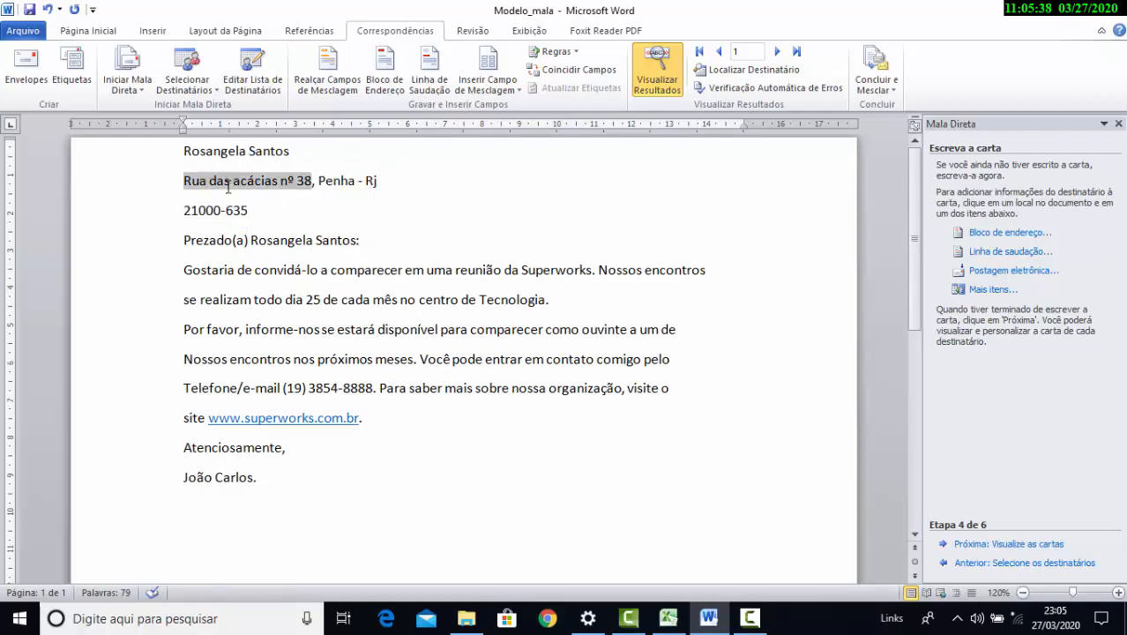
left_click(340, 182)
left_click(378, 182)
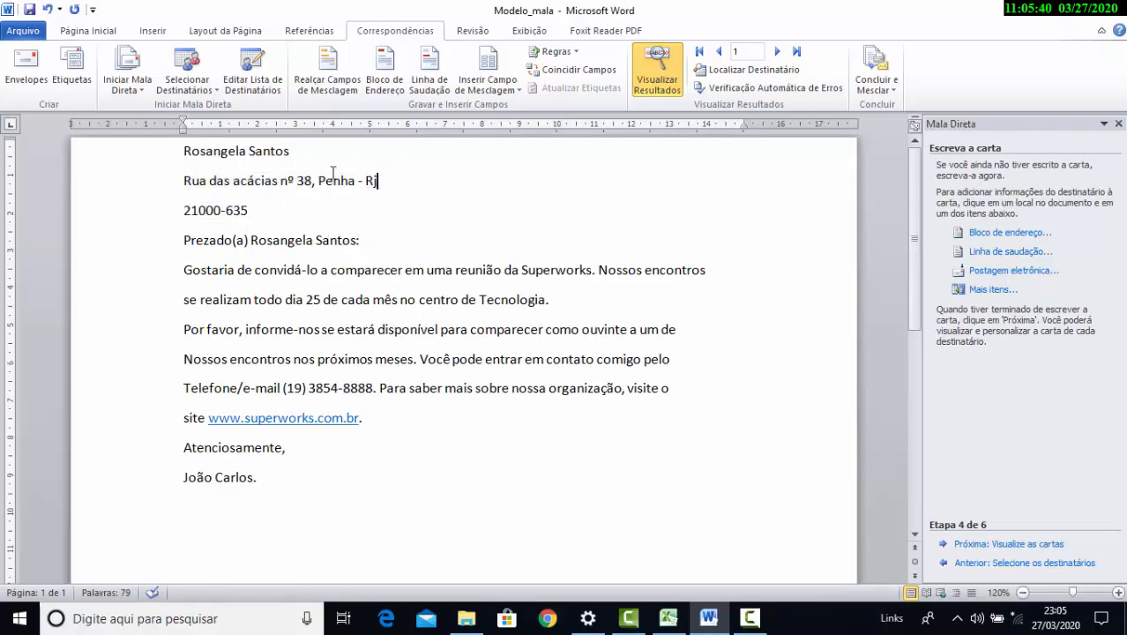
- Turn off the results preview and look over the merge fields and body text of the letter
scroll(203, 198, "down", 1)
scroll(203, 198, "up", 1)
left_click(660, 70)
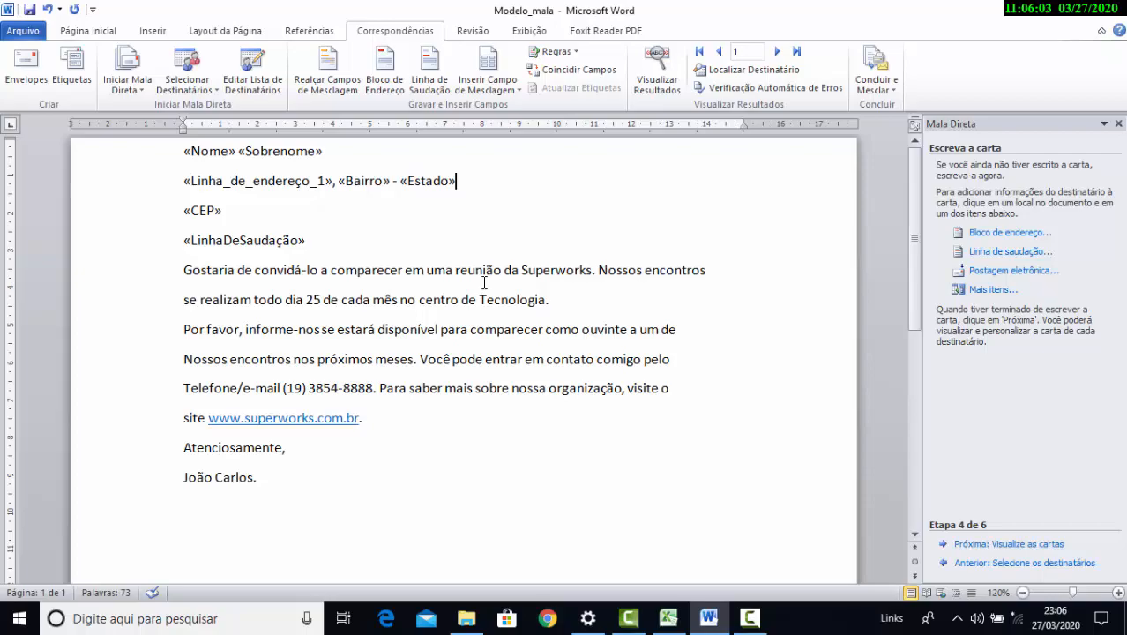
scroll(418, 342, "down", 5)
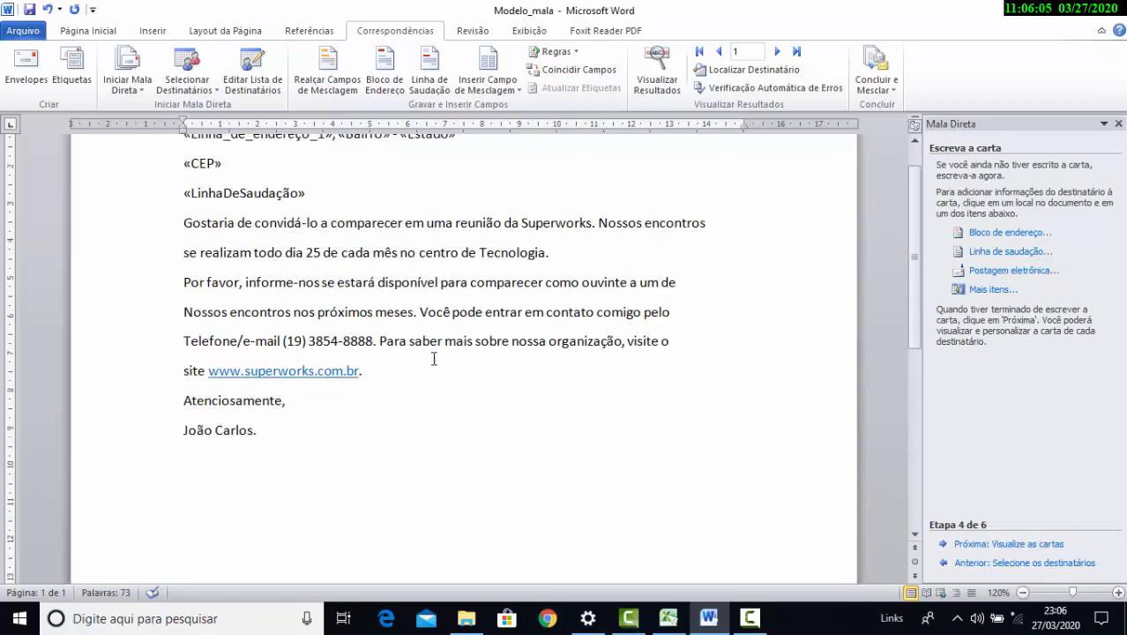
scroll(440, 360, "up", 5)
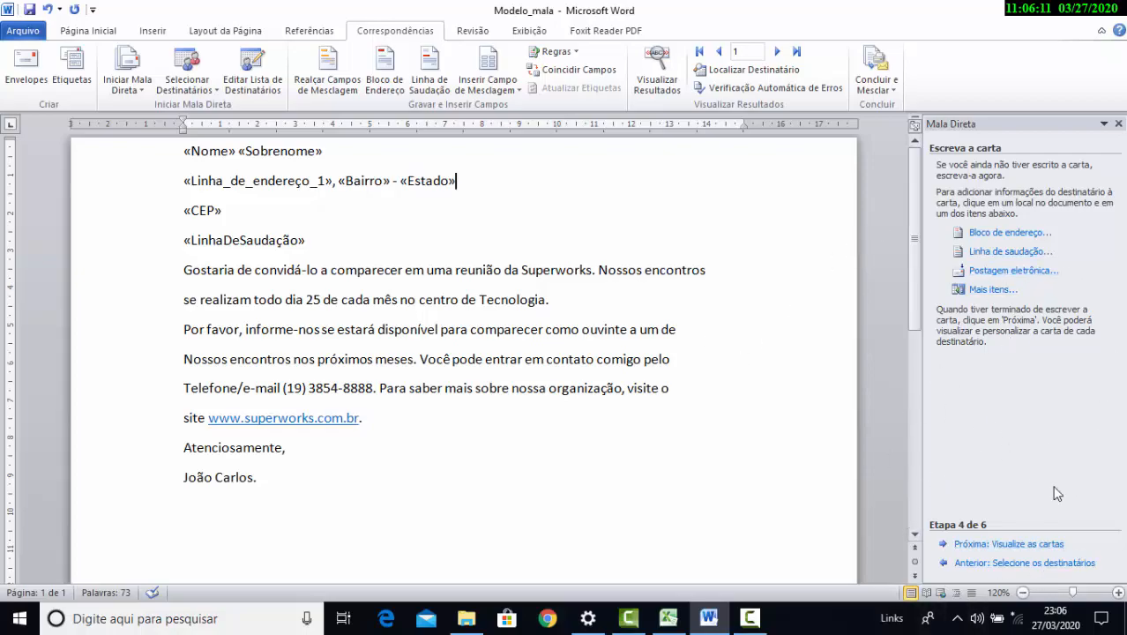
- Advance the mail merge wizard to its final stage and merge all records into a new document of individual letters
left_click(1056, 547)
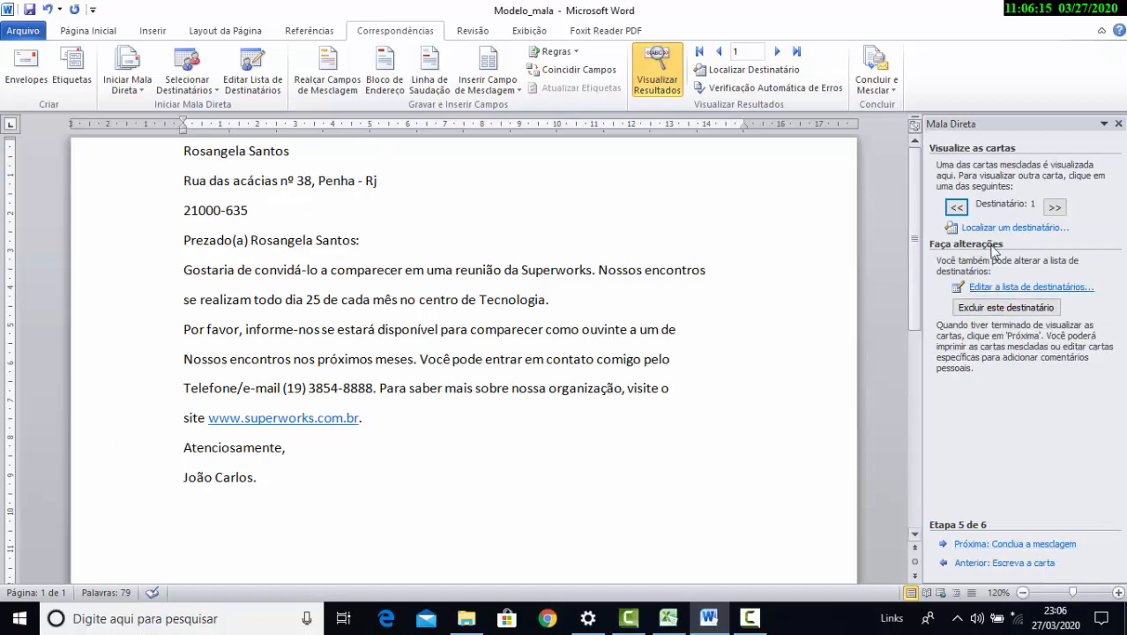
left_click(1057, 549)
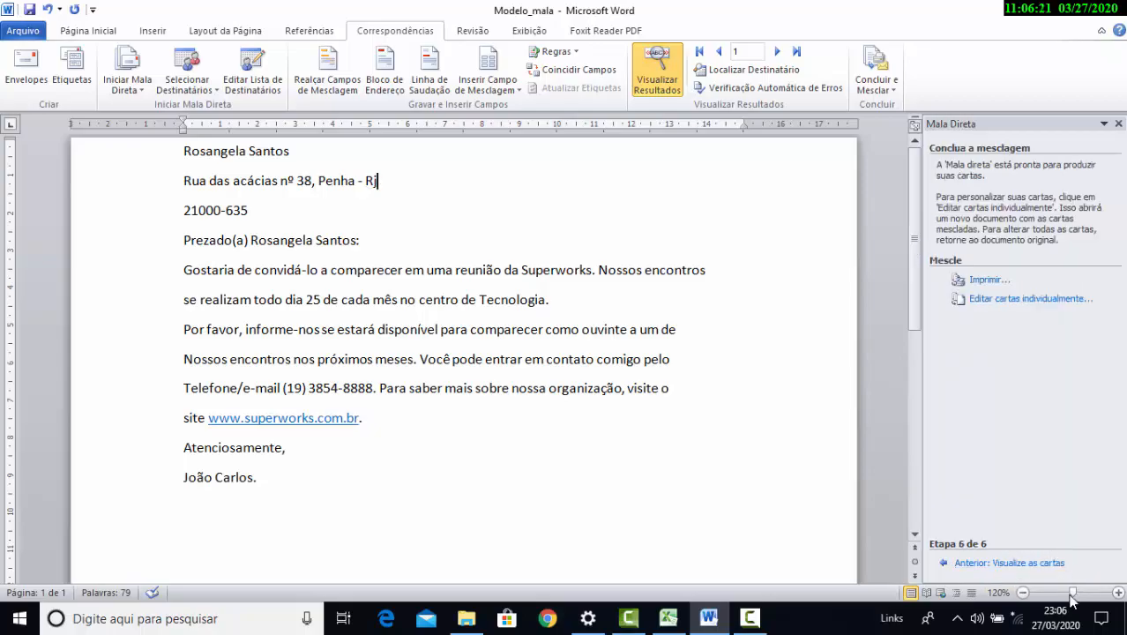
left_click(869, 89)
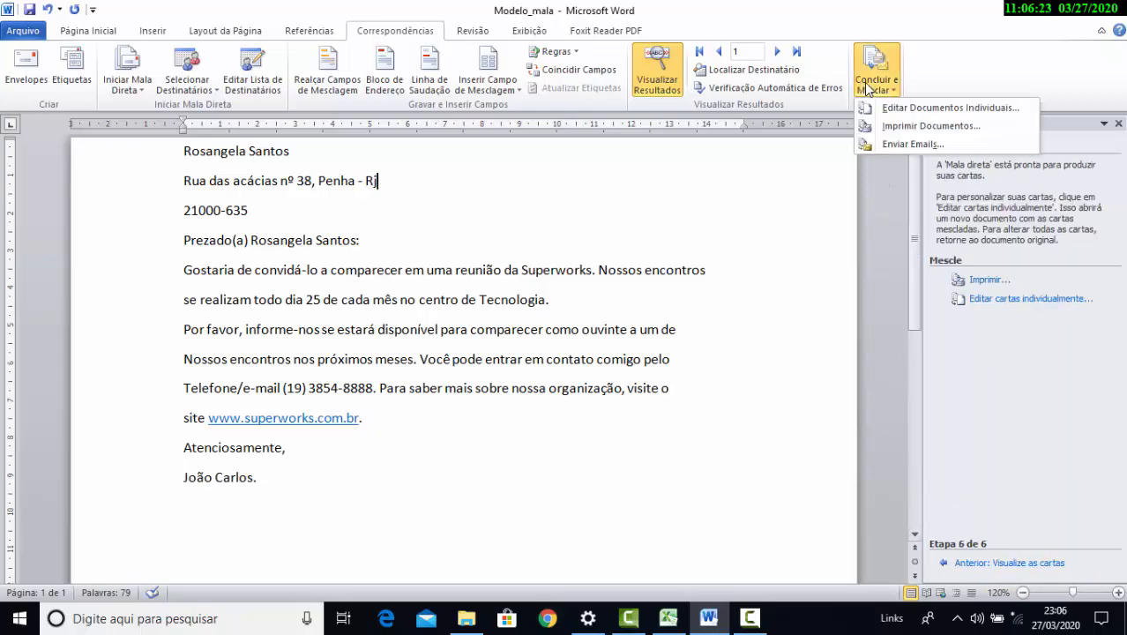
left_click(891, 108)
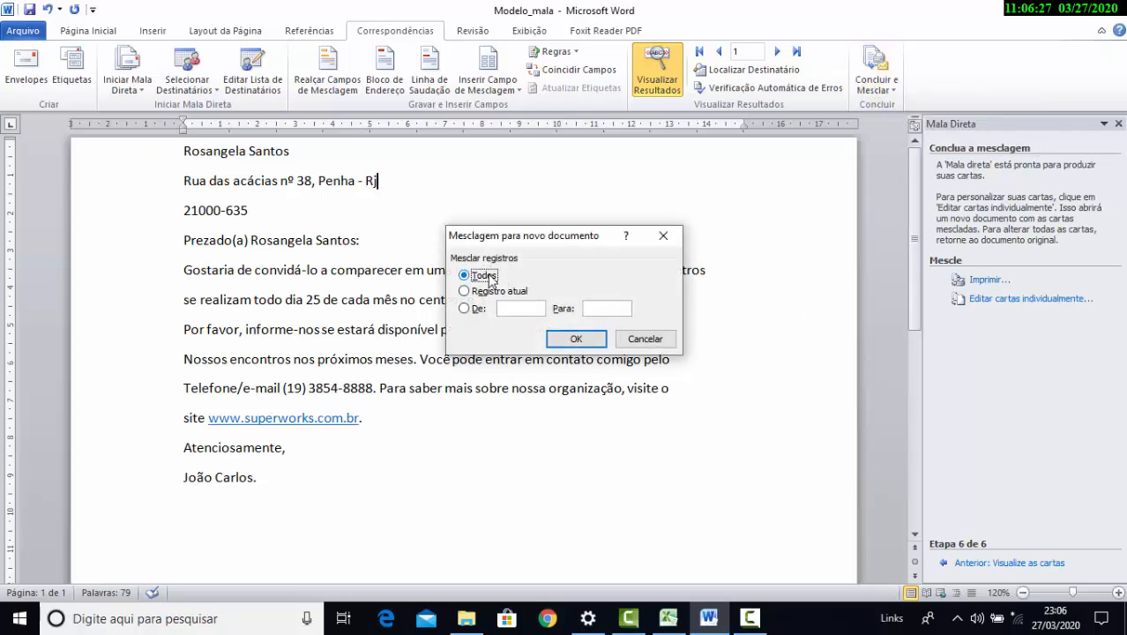
left_click(573, 338)
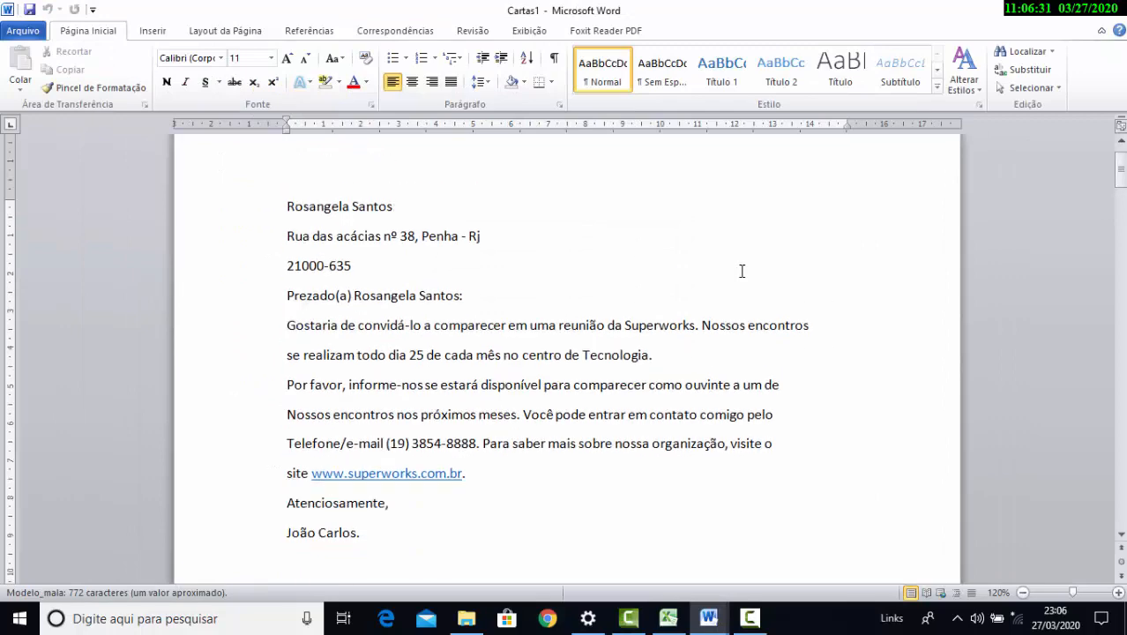
- Examine the merged letters for each recipient's name, address, postal code and greeting, and return to the first letter
left_click(1067, 487)
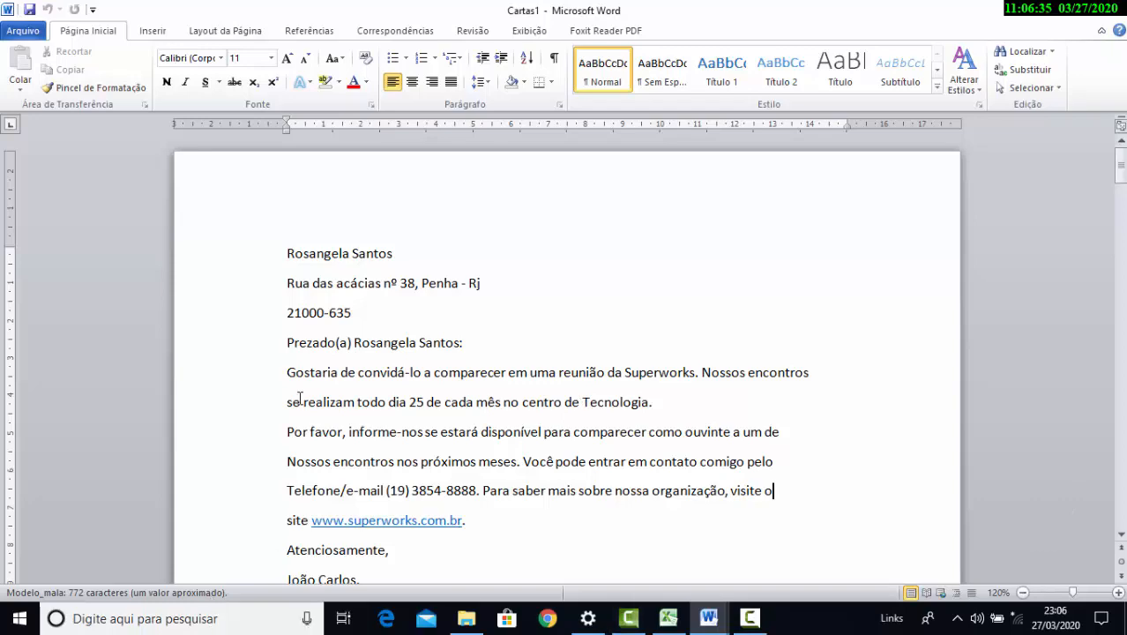
scroll(328, 370, "down", 1)
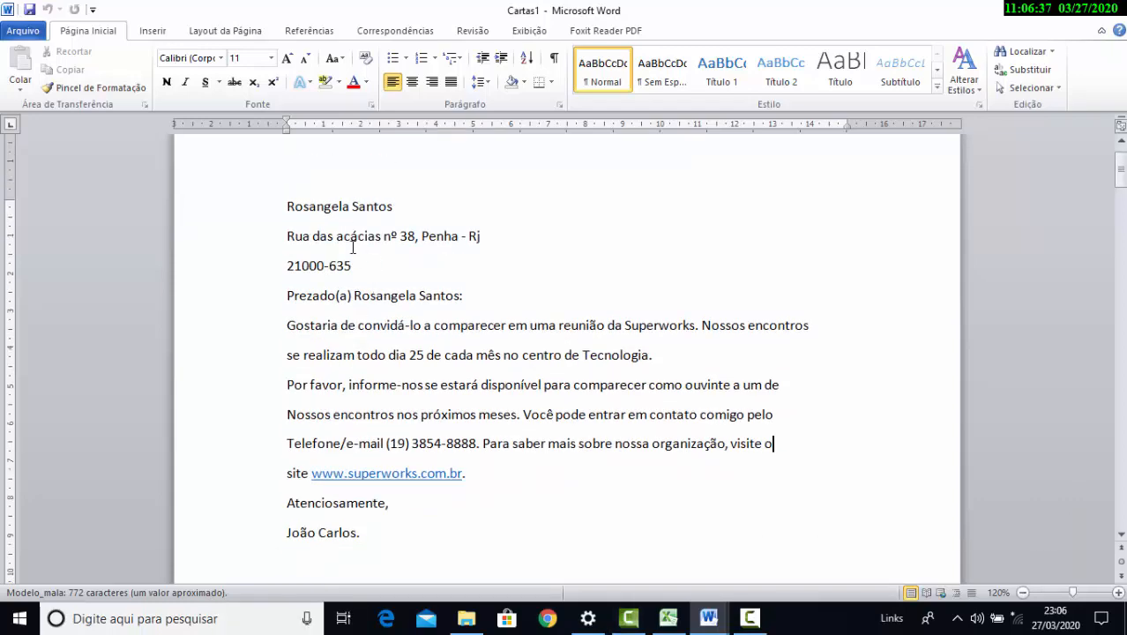
left_click_drag(292, 209, 343, 262)
left_click(397, 277)
scroll(458, 292, "down", 8)
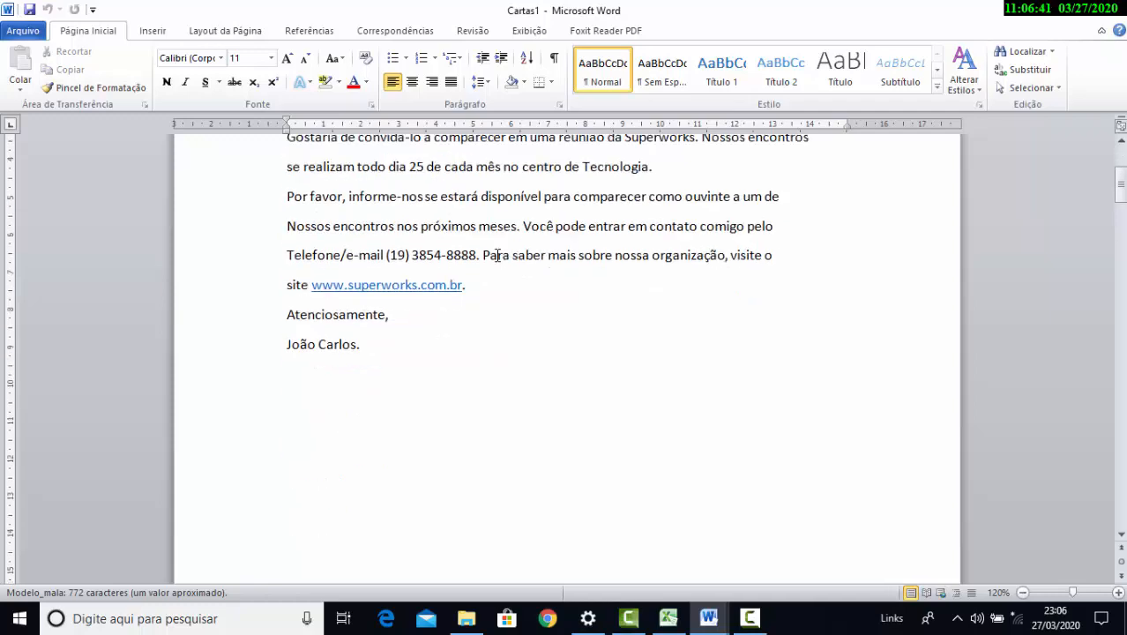
scroll(496, 255, "down", 12)
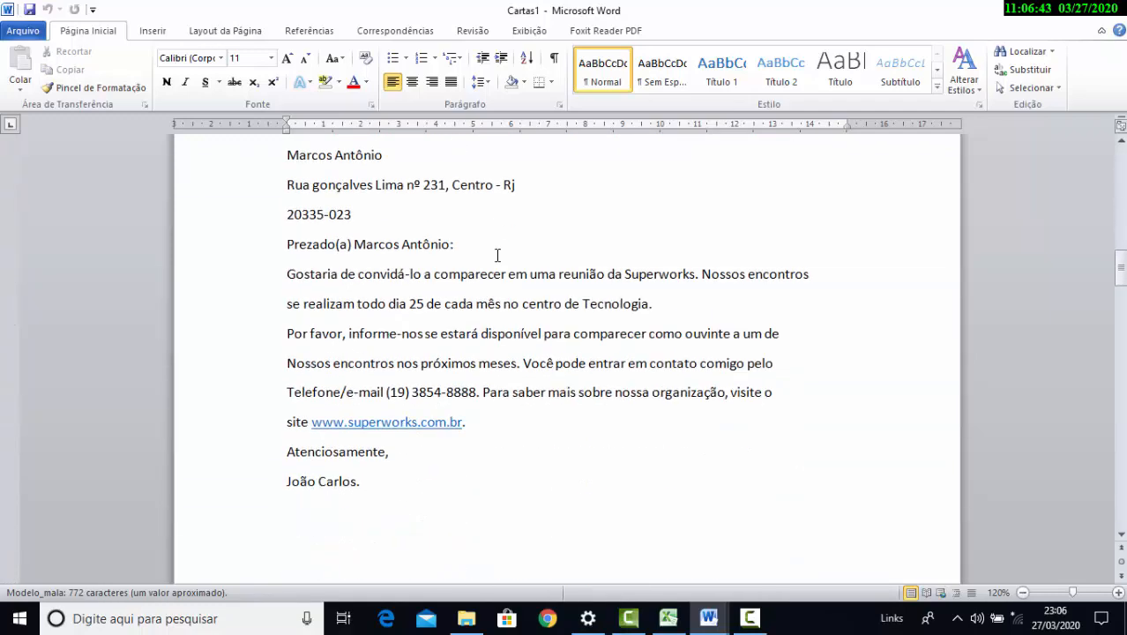
scroll(416, 215, "up", 2)
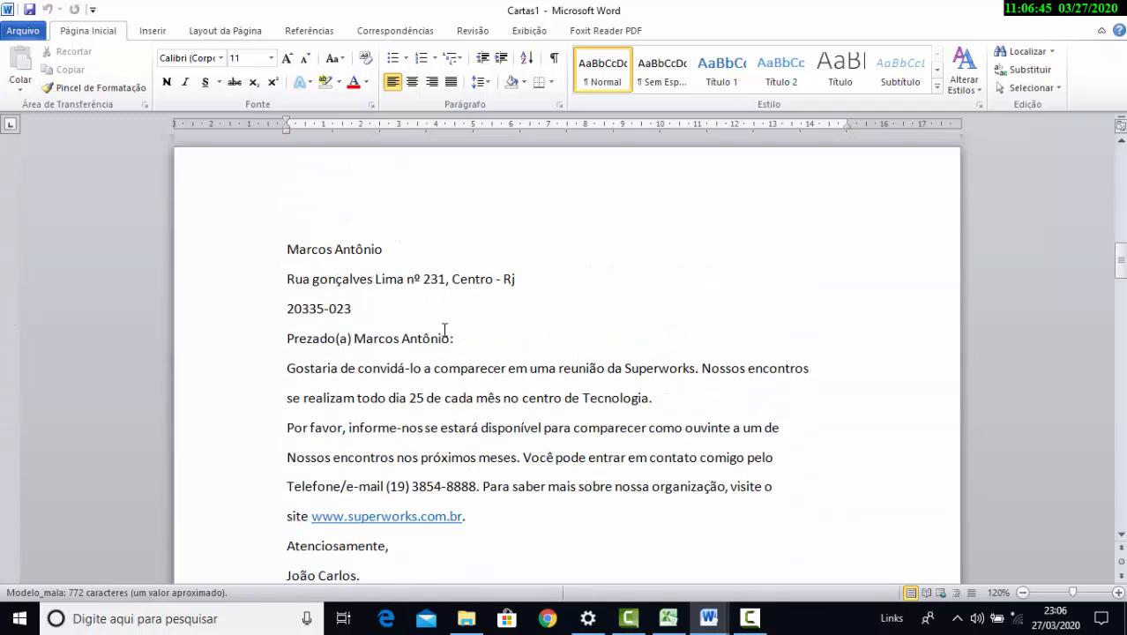
scroll(415, 317, "down", 3)
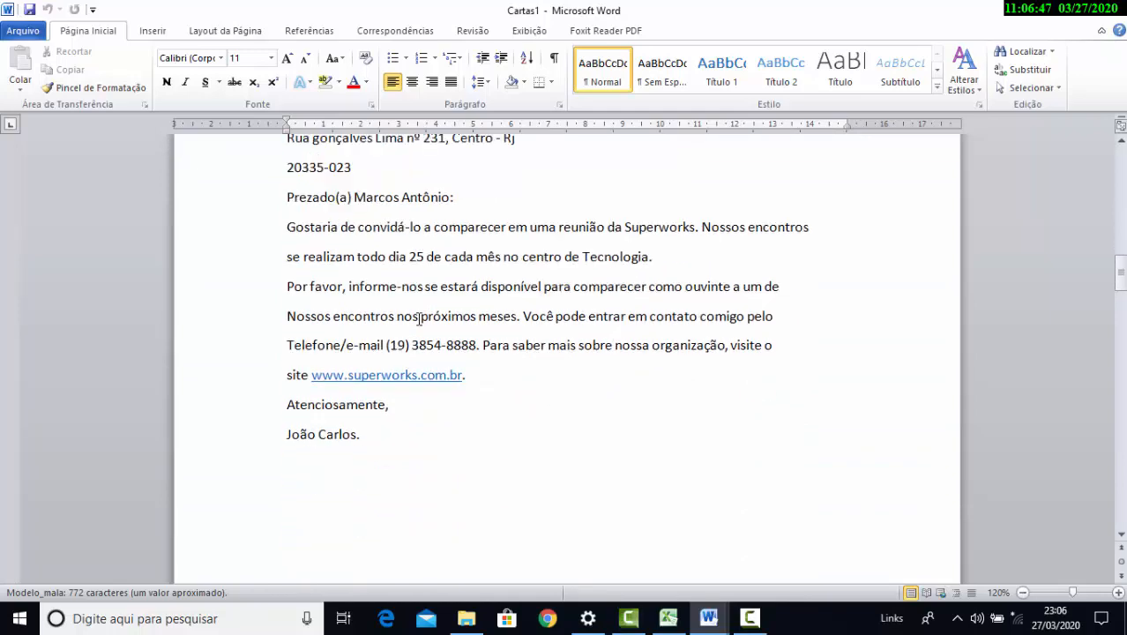
scroll(424, 309, "down", 20)
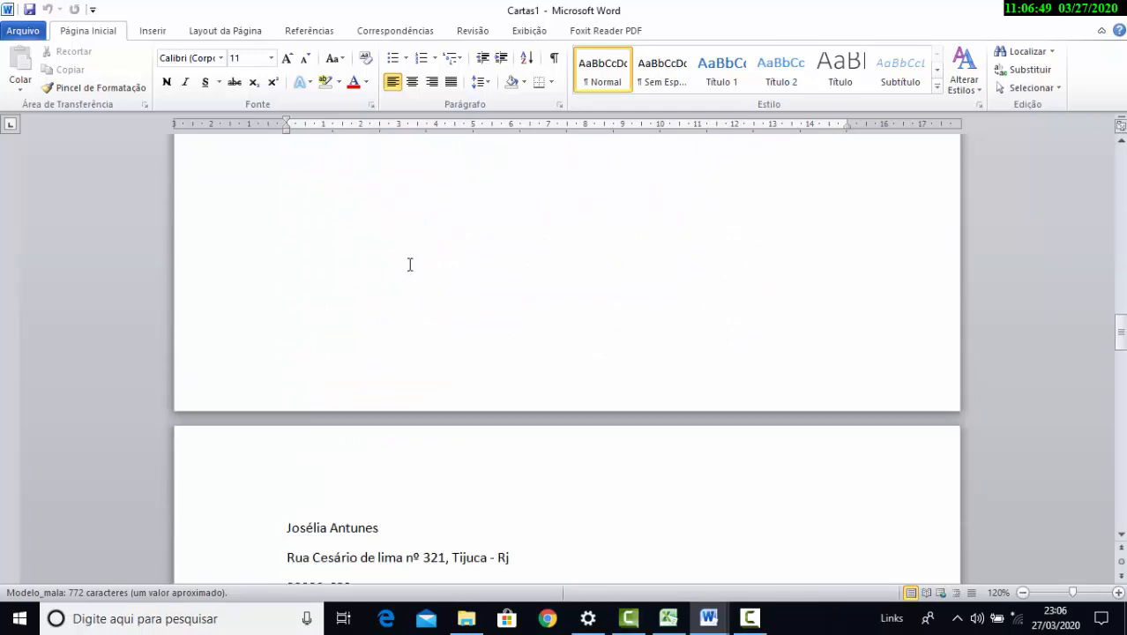
scroll(414, 265, "down", 3)
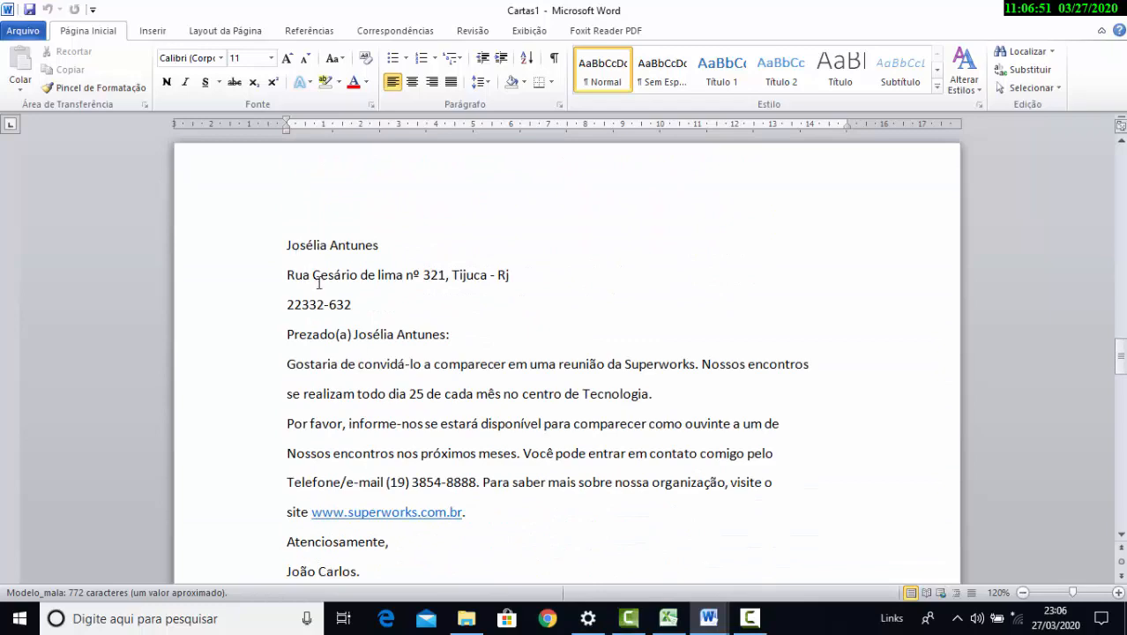
scroll(365, 353, "down", 4)
scroll(365, 353, "down", 20)
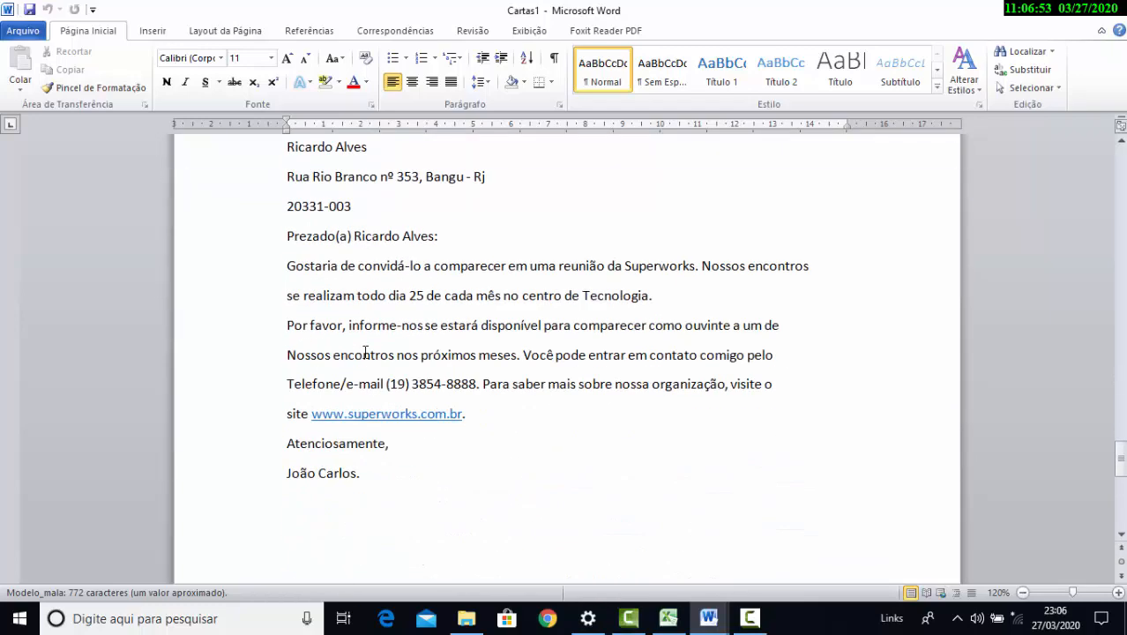
scroll(366, 353, "up", 20)
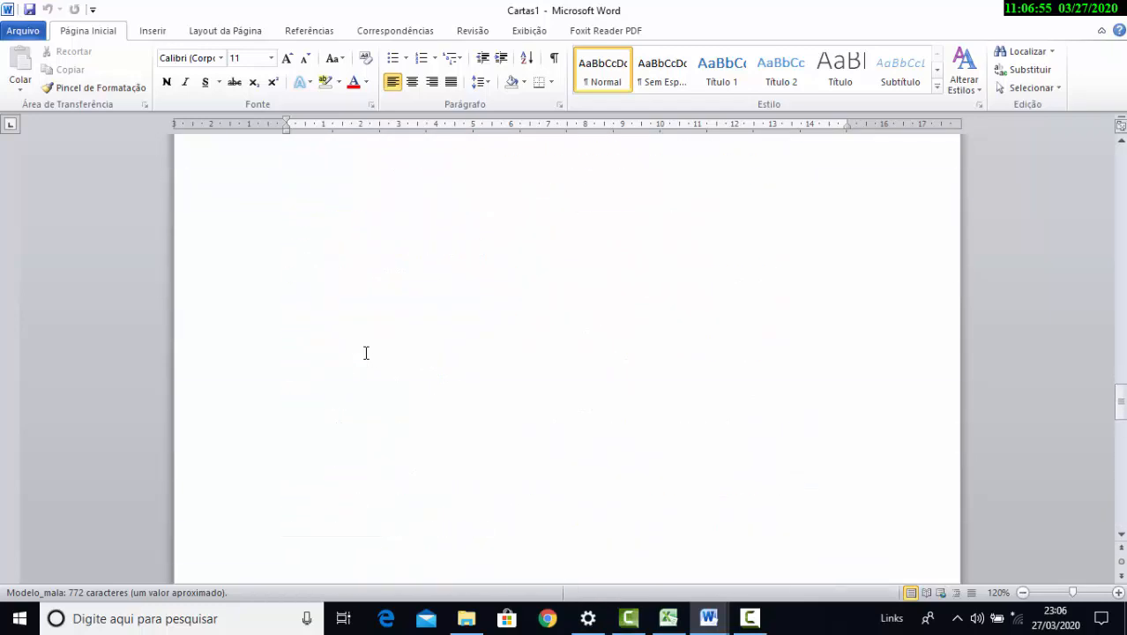
scroll(373, 359, "up", 20)
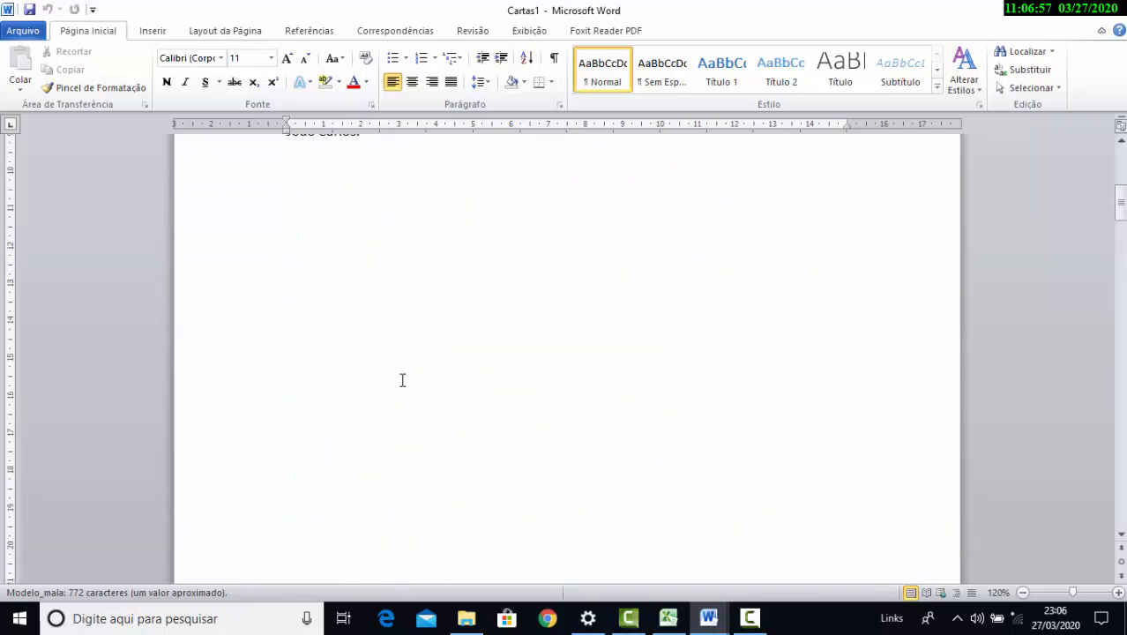
scroll(383, 370, "up", 2)
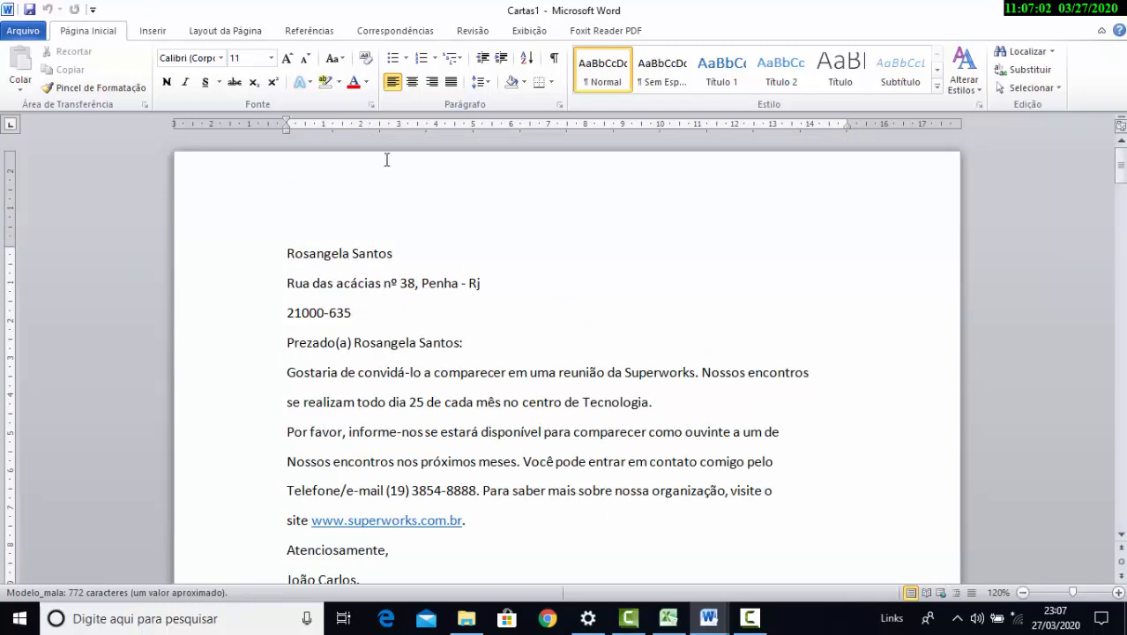
- Open the print preview of the merged letters and page through to the last of the four pages
left_click(21, 32)
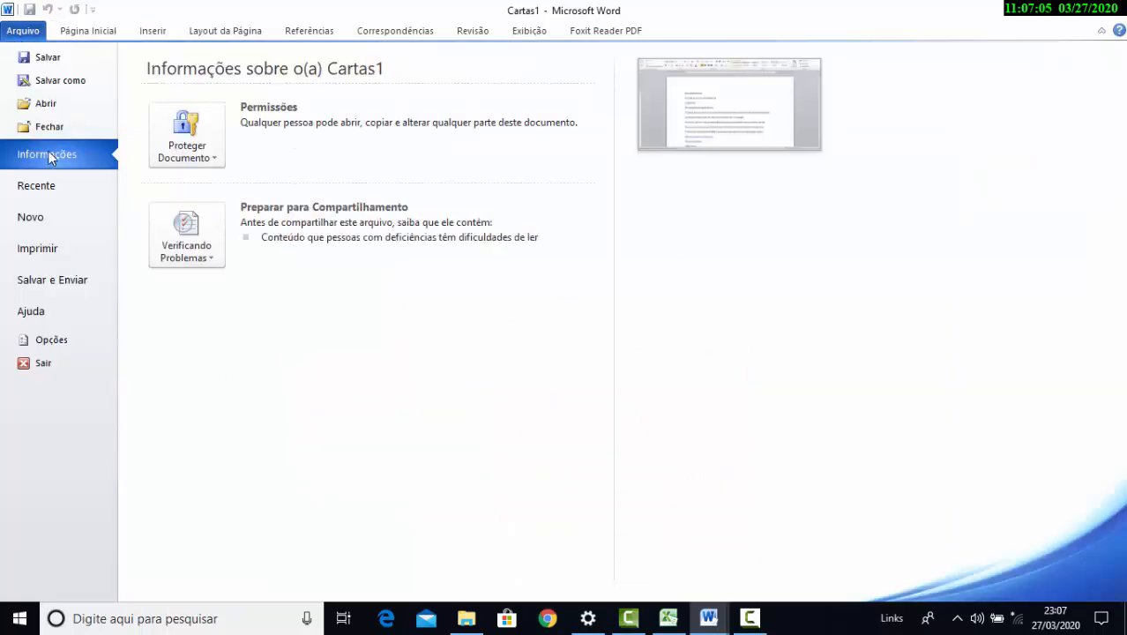
left_click(40, 250)
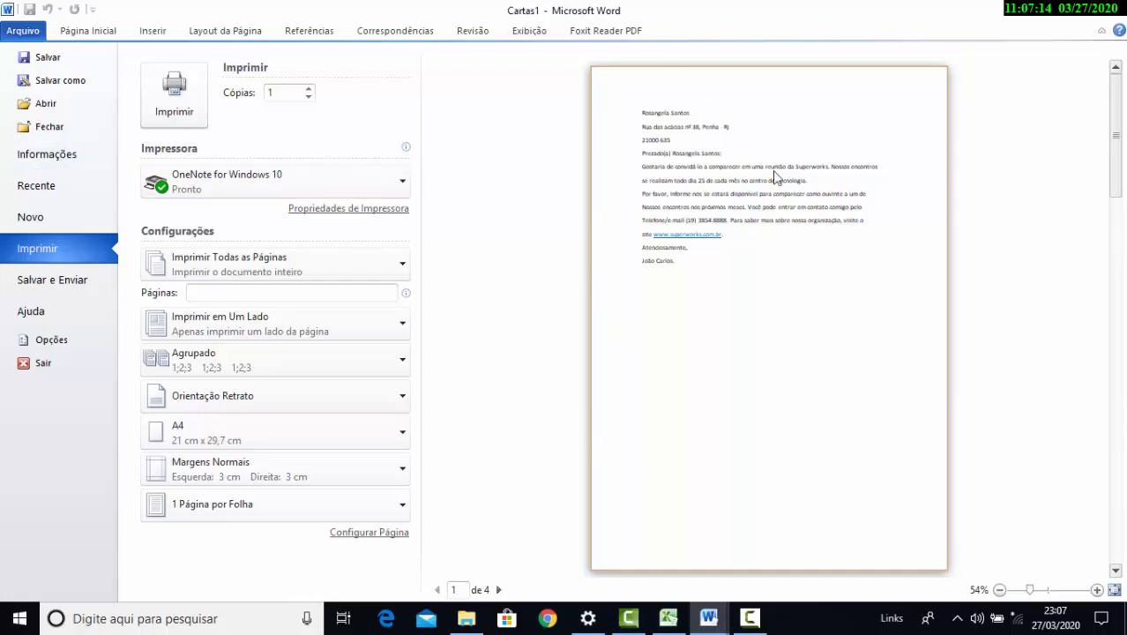
left_click(500, 590)
left_click(499, 590)
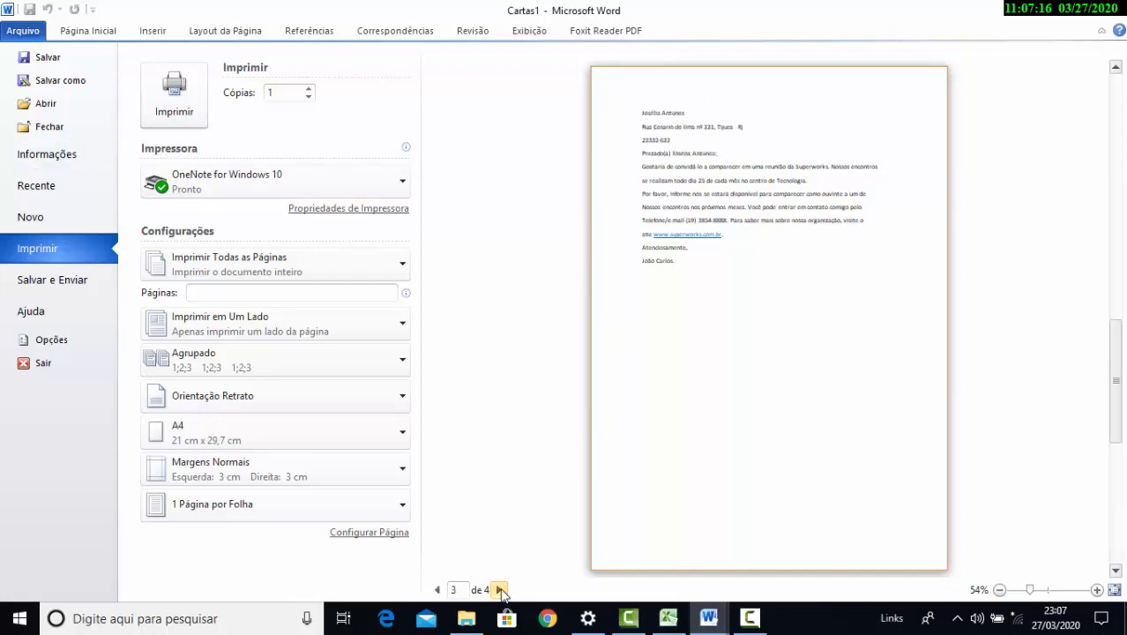
left_click(499, 590)
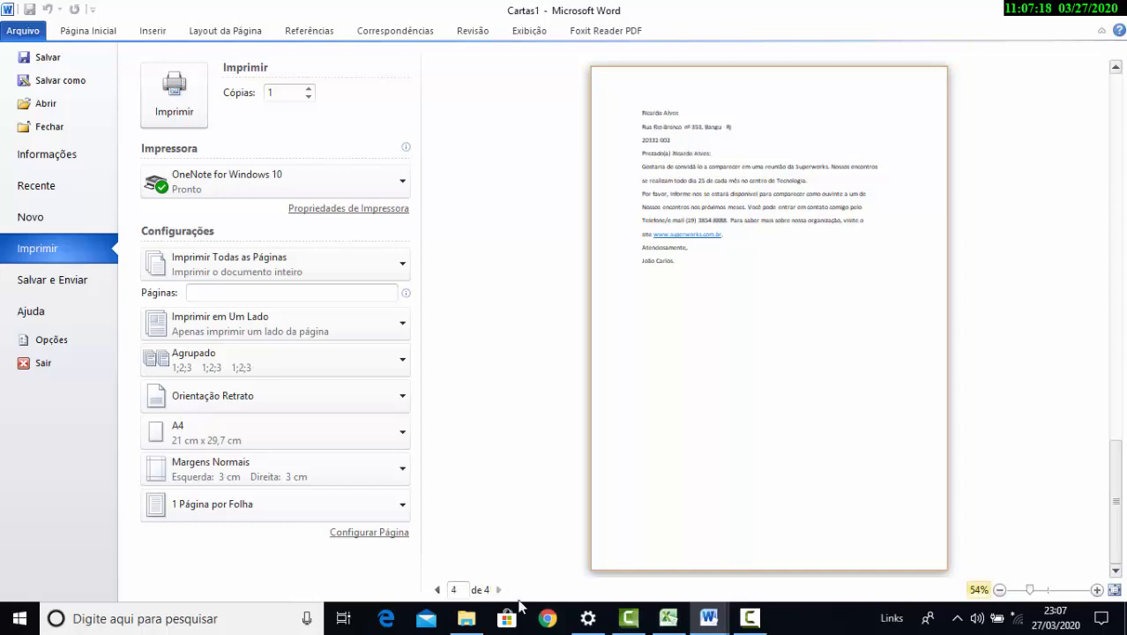
- Enlarge the print preview to 100%, review the letters from the first page onward, and return to the document
left_click(1097, 590)
left_click(1097, 590)
left_click(1098, 591)
left_click(1098, 590)
left_click(1097, 590)
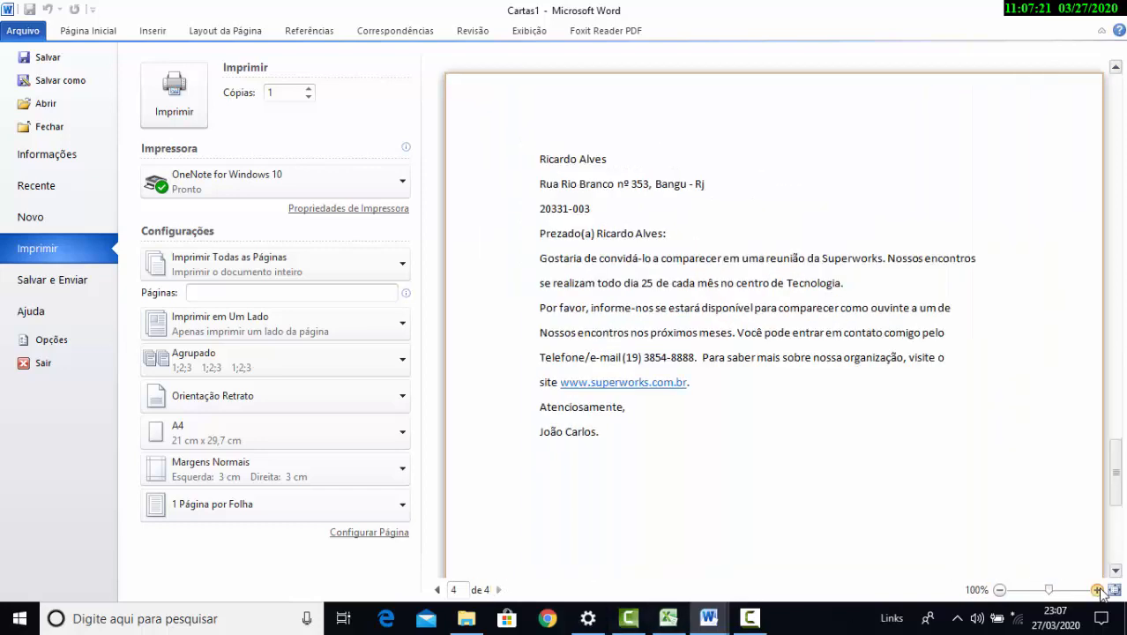
left_click(439, 591)
left_click(440, 590)
left_click(440, 591)
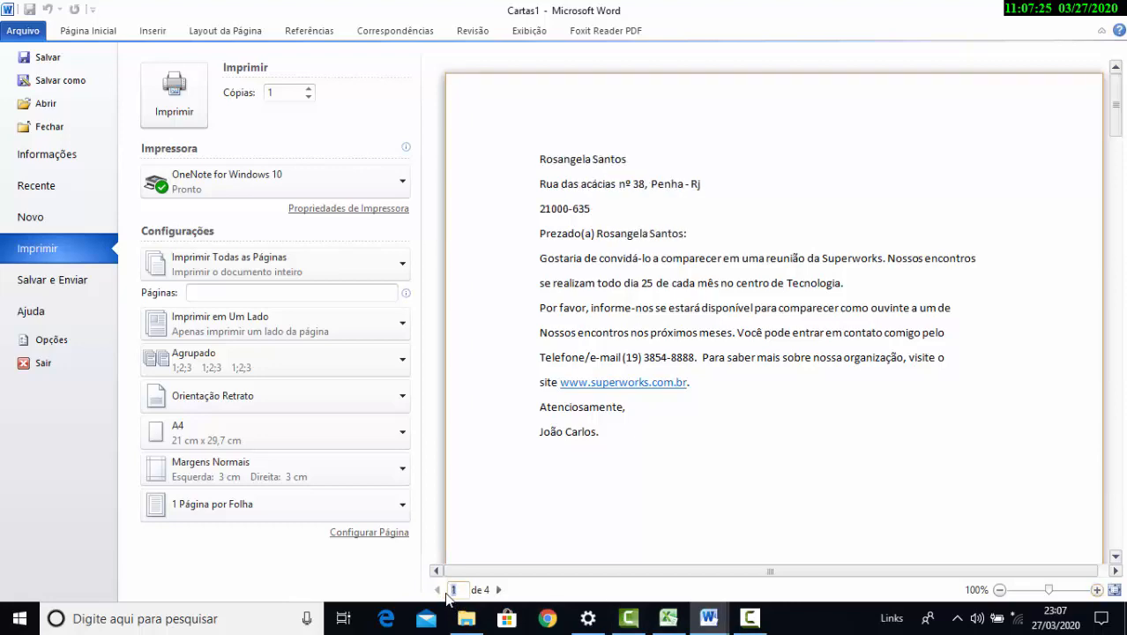
left_click(497, 591)
left_click(497, 591)
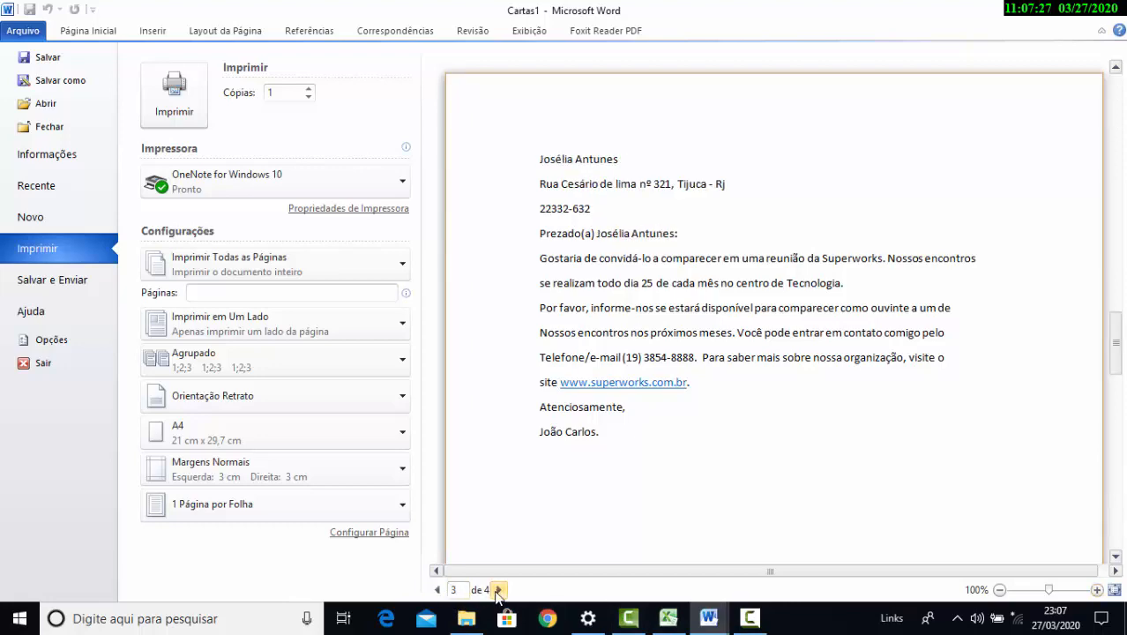
left_click(497, 591)
left_click(40, 35)
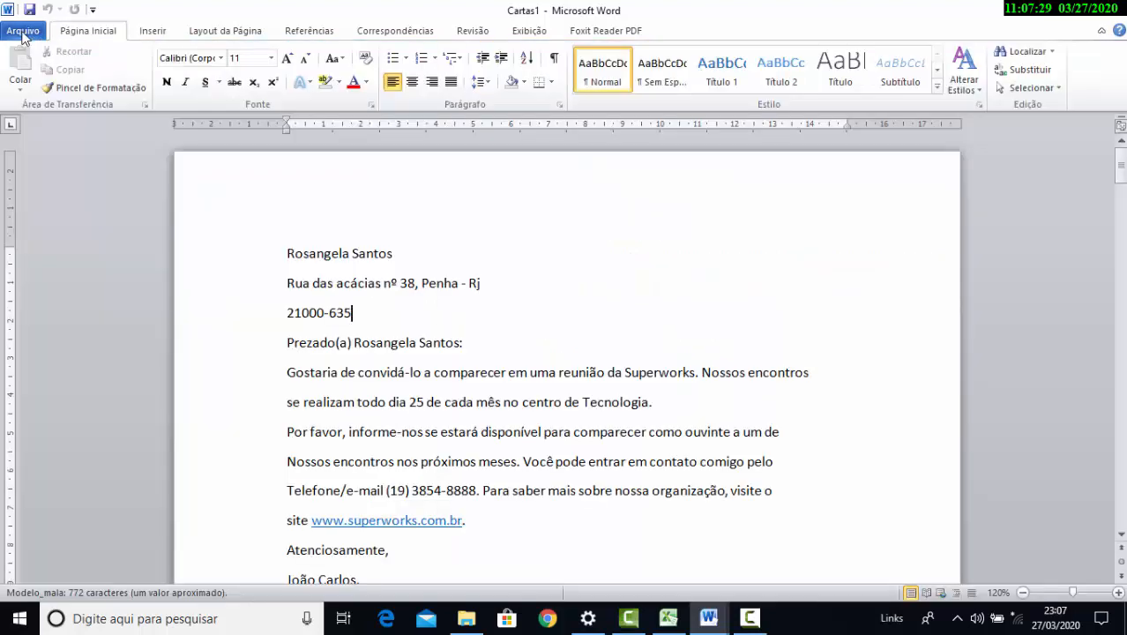